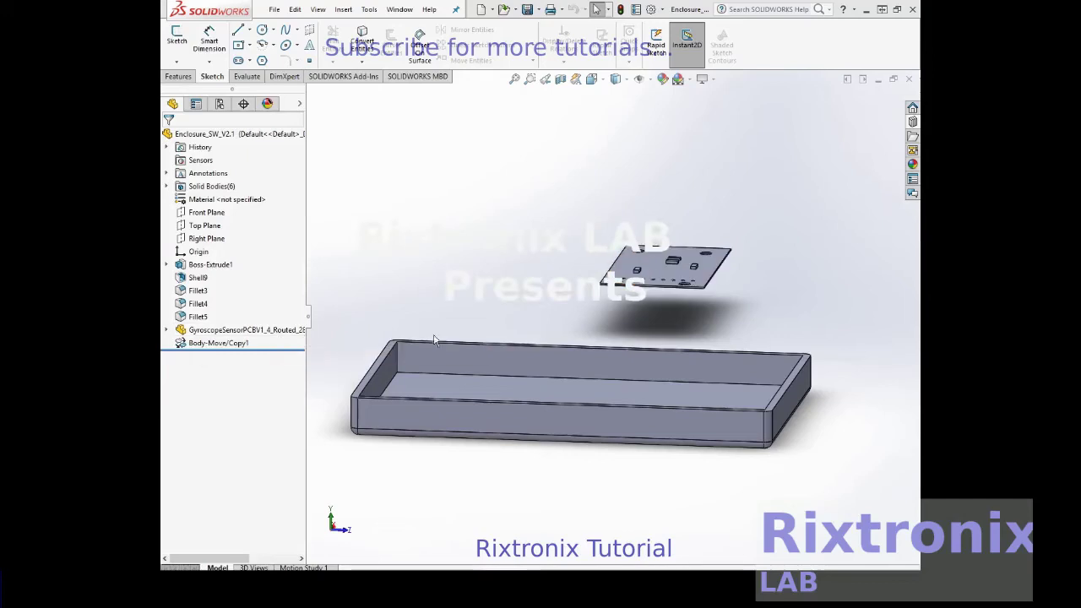
# - Rotate the view to an edge-on side view and box-select the gyroscope PCB
pyautogui.rightClick(793, 234)
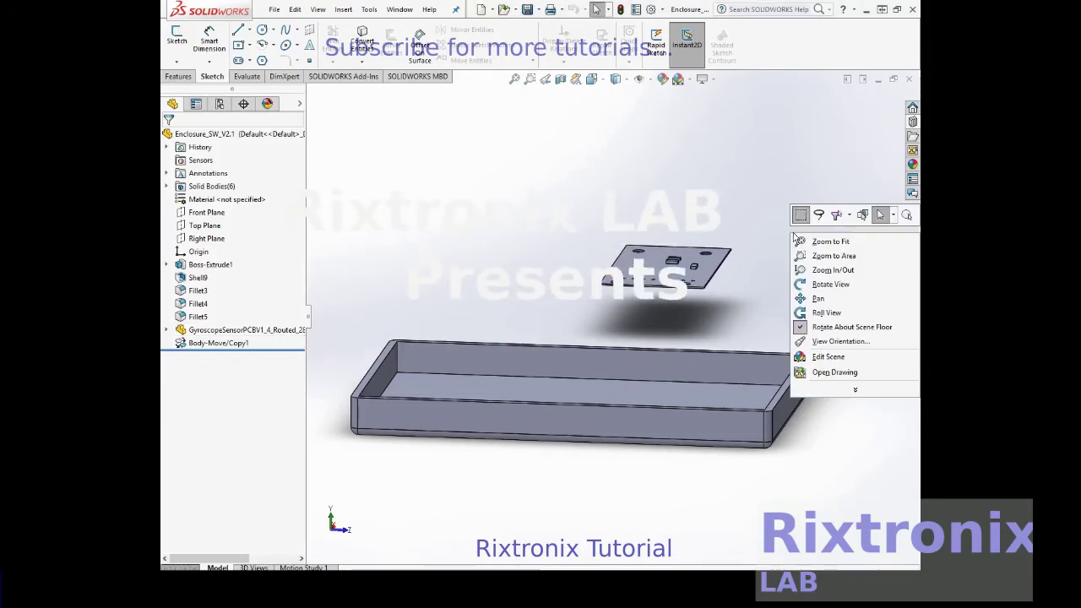
pyautogui.click(821, 284)
pyautogui.moveTo(822, 282)
pyautogui.mouseDown()
pyautogui.moveTo(724, 278)
pyautogui.moveTo(743, 251)
pyautogui.moveTo(708, 266)
pyautogui.moveTo(722, 244)
pyautogui.moveTo(724, 260)
pyautogui.mouseUp()
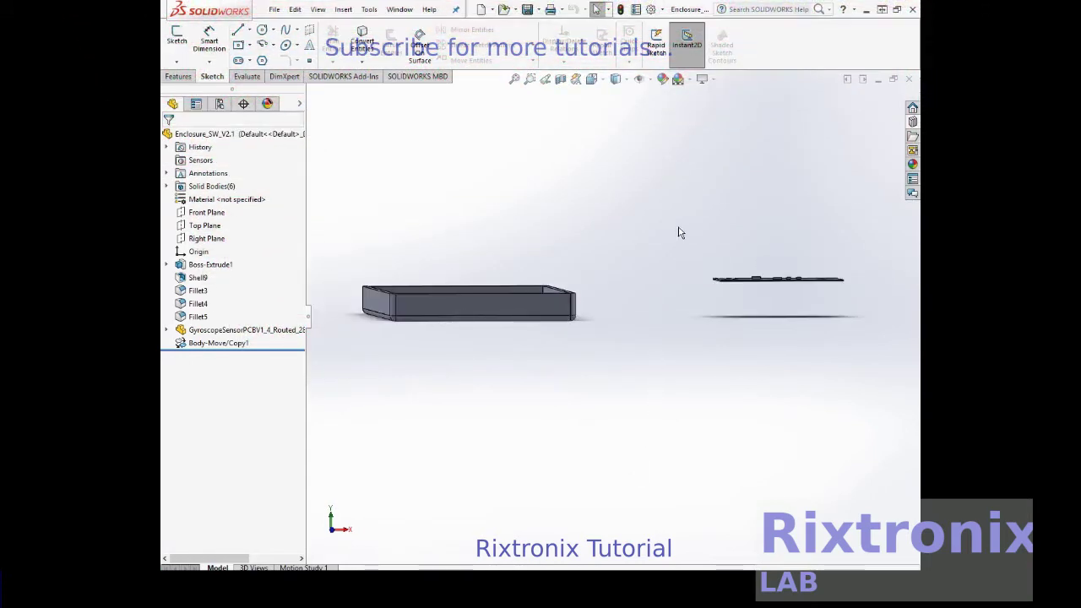
pyautogui.moveTo(665, 217); pyautogui.dragTo(870, 317)
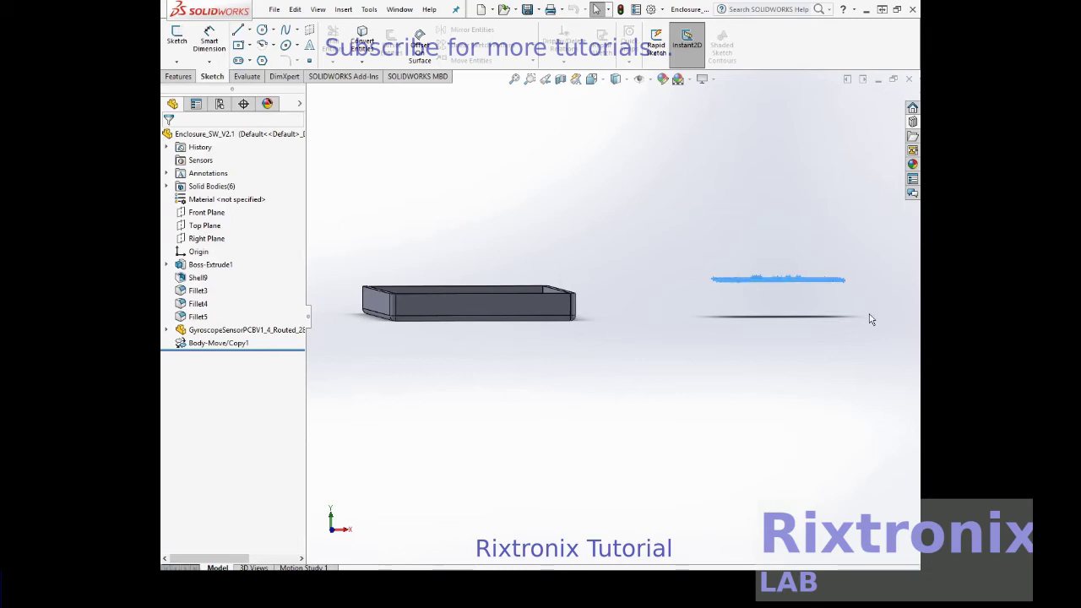
pyautogui.click(345, 10)
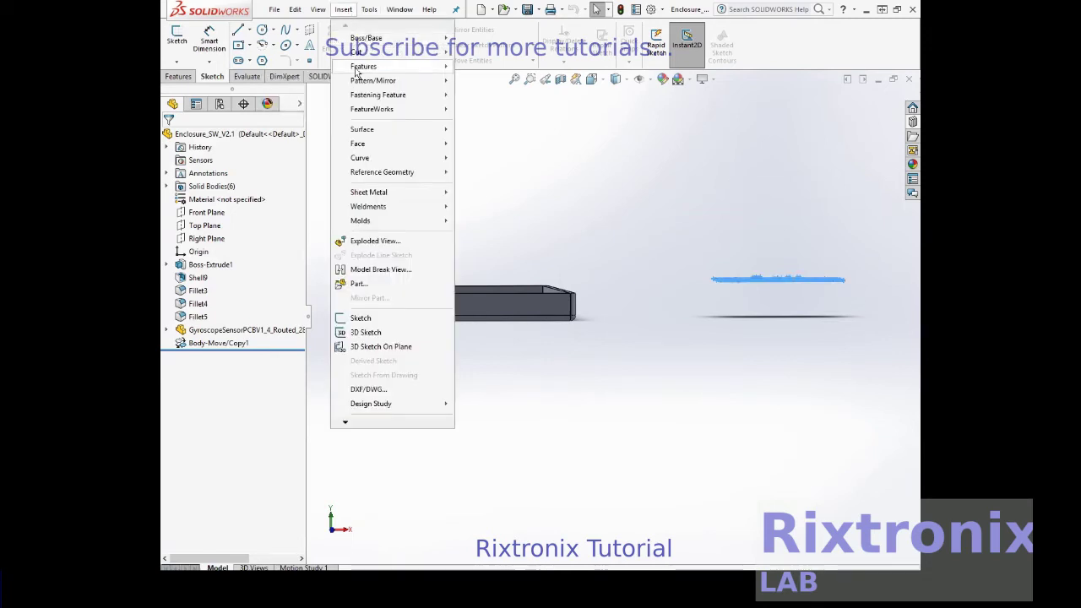
pyautogui.moveTo(363, 66)
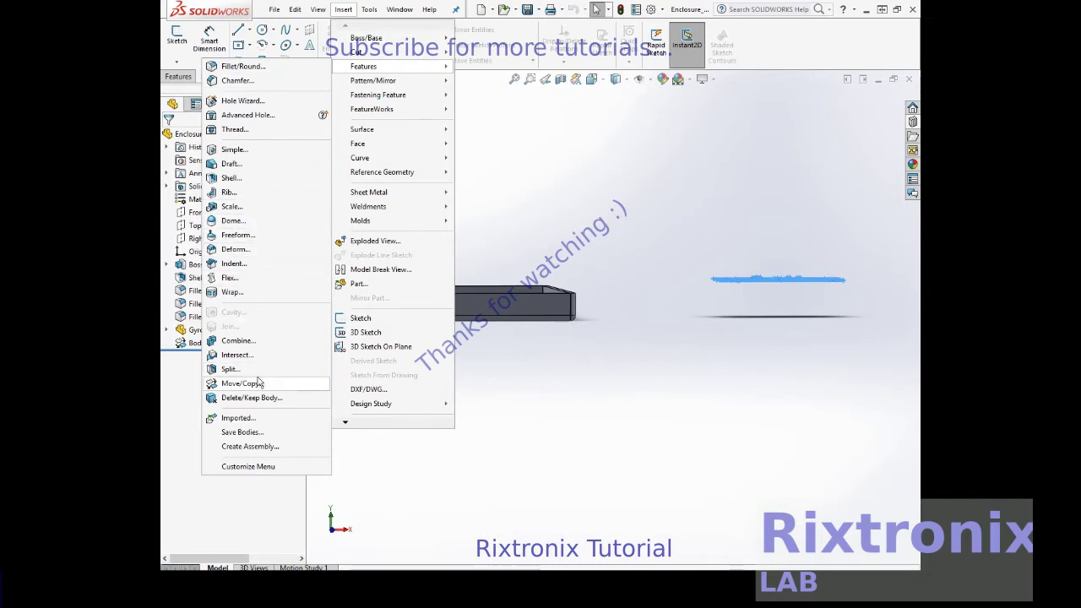
# - Move the PCB bodies -11.40 cm along X so they sit over the enclosure
pyautogui.click(261, 384)
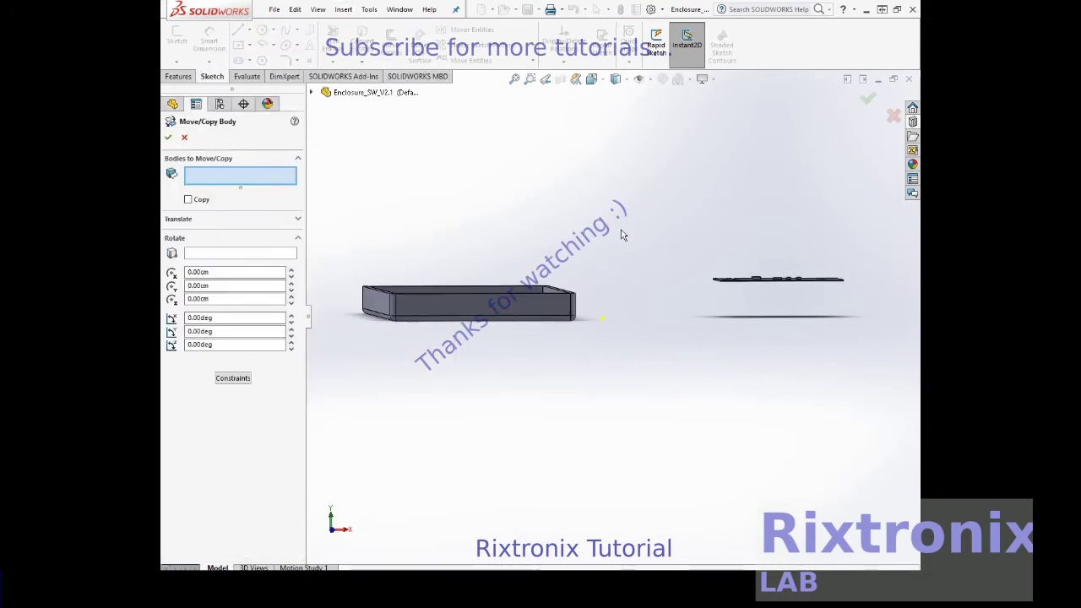
pyautogui.click(169, 139)
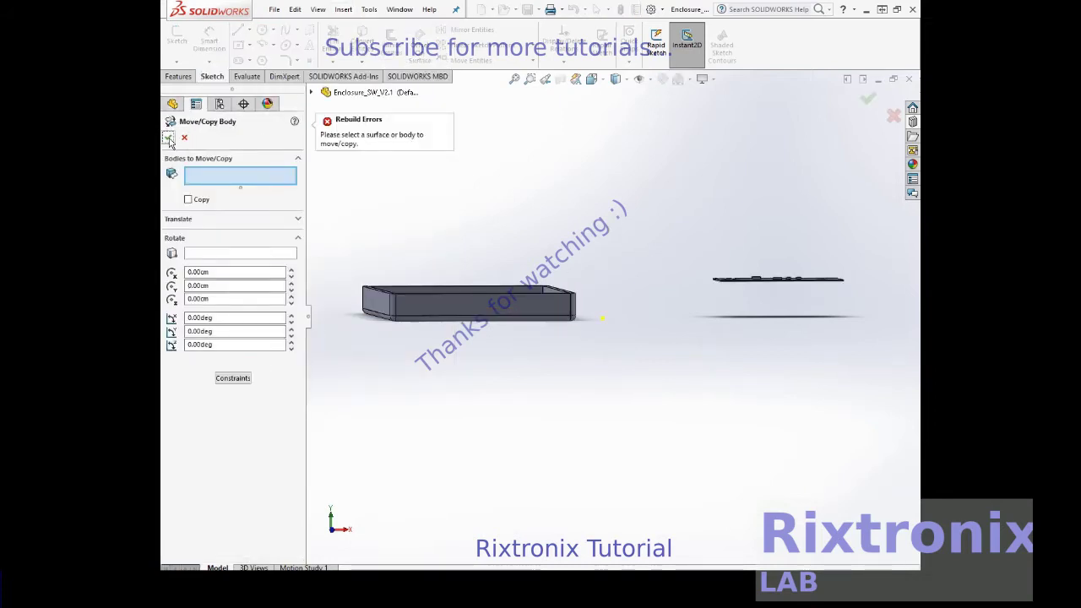
pyautogui.moveTo(673, 234); pyautogui.dragTo(869, 319)
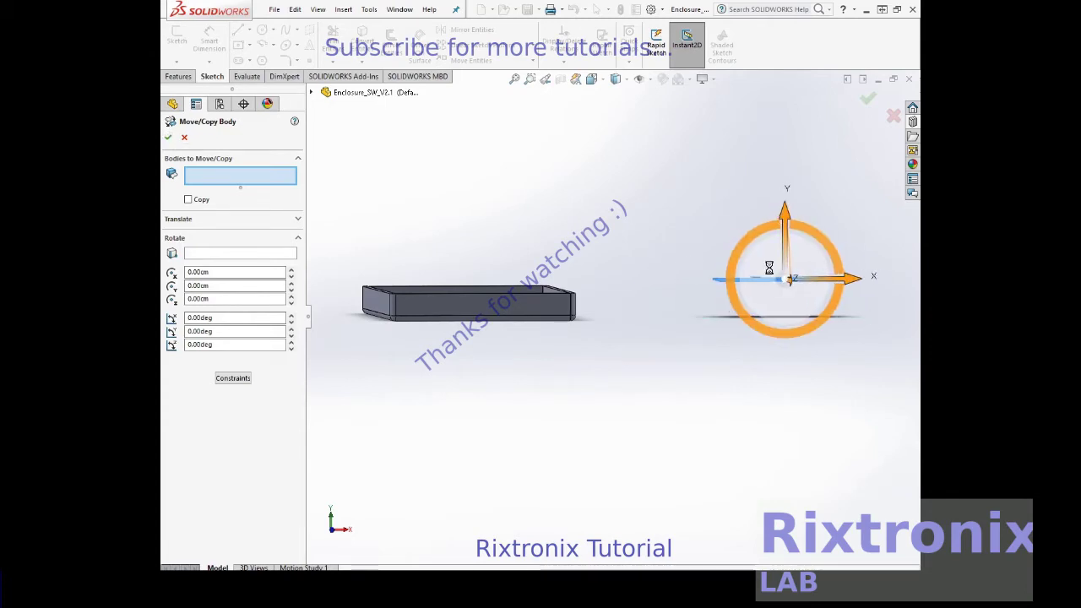
pyautogui.moveTo(823, 287); pyautogui.dragTo(504, 290)
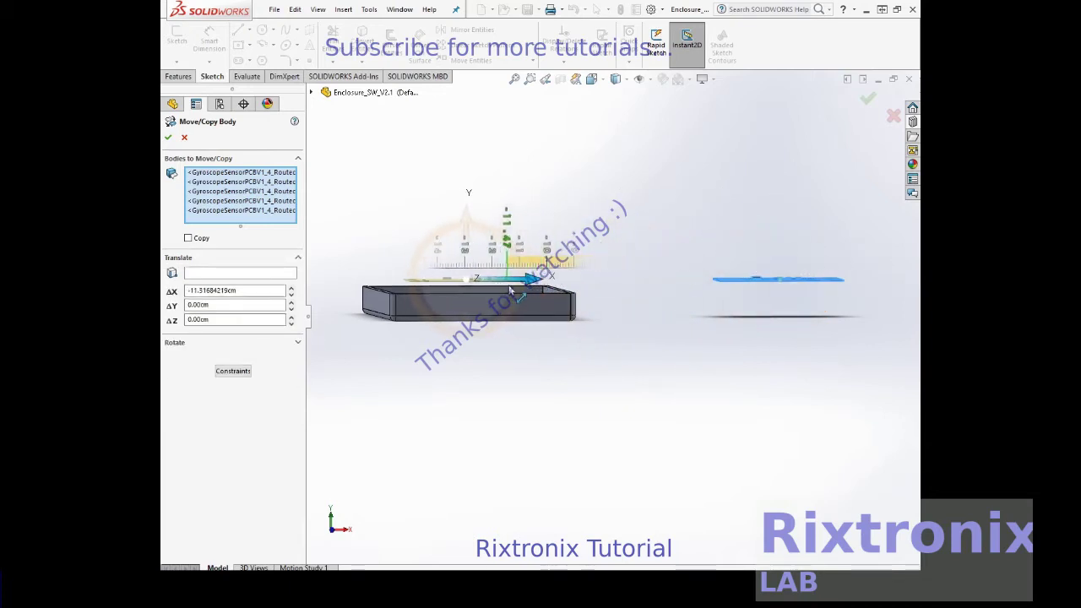
pyautogui.moveTo(503, 288); pyautogui.dragTo(511, 290)
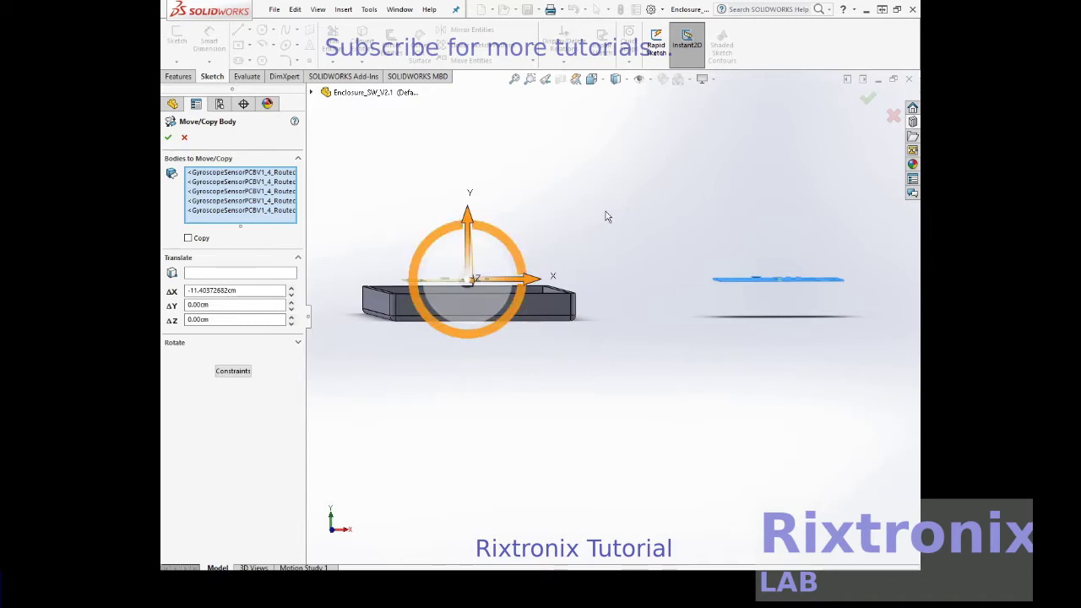
pyautogui.click(169, 137)
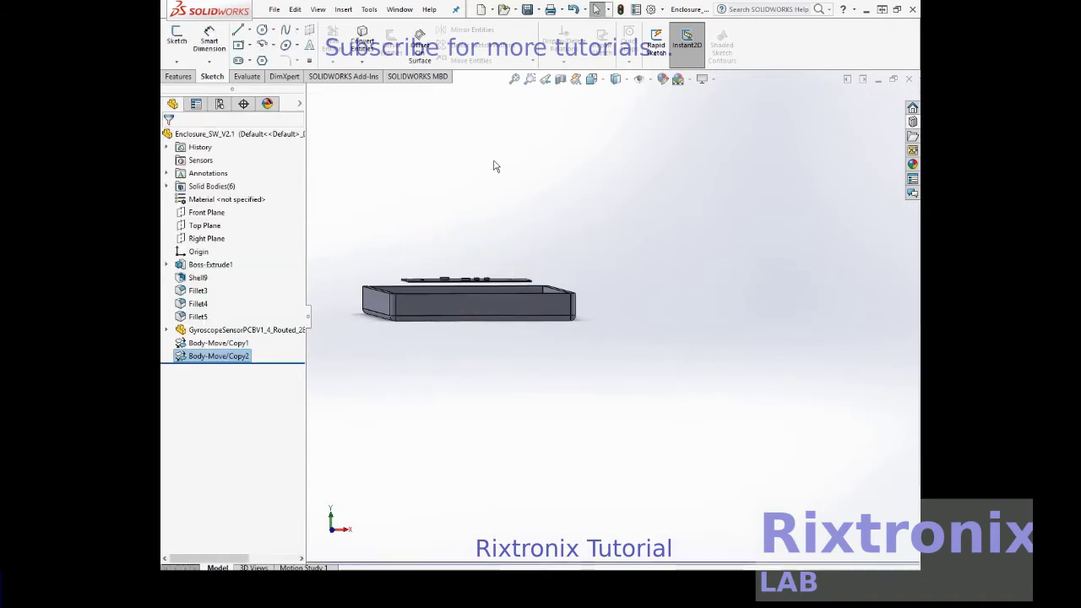
# - Rotate to a top-down view and select the Boss-Extrude1 enclosure body
pyautogui.rightClick(655, 184)
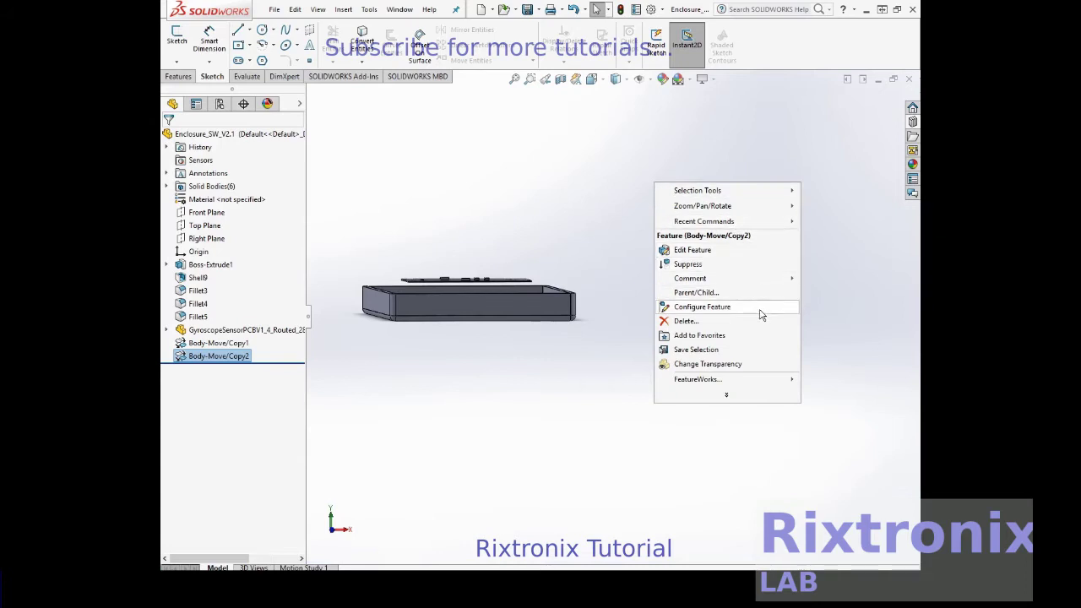
pyautogui.moveTo(703, 206)
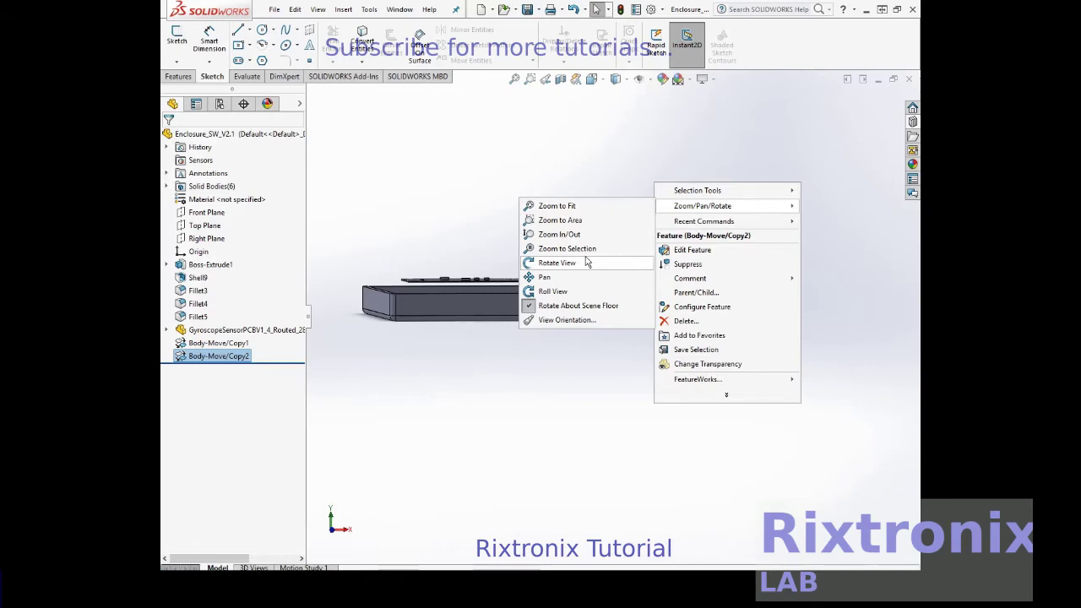
pyautogui.click(585, 237)
pyautogui.moveTo(586, 244)
pyautogui.mouseDown()
pyautogui.moveTo(616, 217)
pyautogui.moveTo(603, 253)
pyautogui.moveTo(652, 278)
pyautogui.moveTo(743, 283)
pyautogui.moveTo(724, 282)
pyautogui.moveTo(724, 360)
pyautogui.mouseUp()
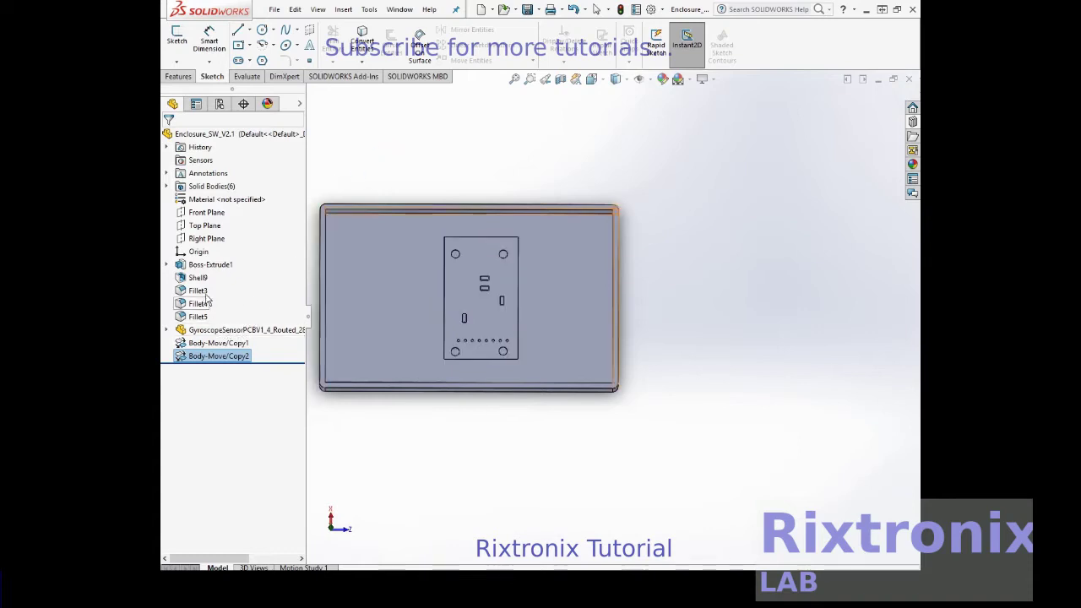
pyautogui.click(205, 267)
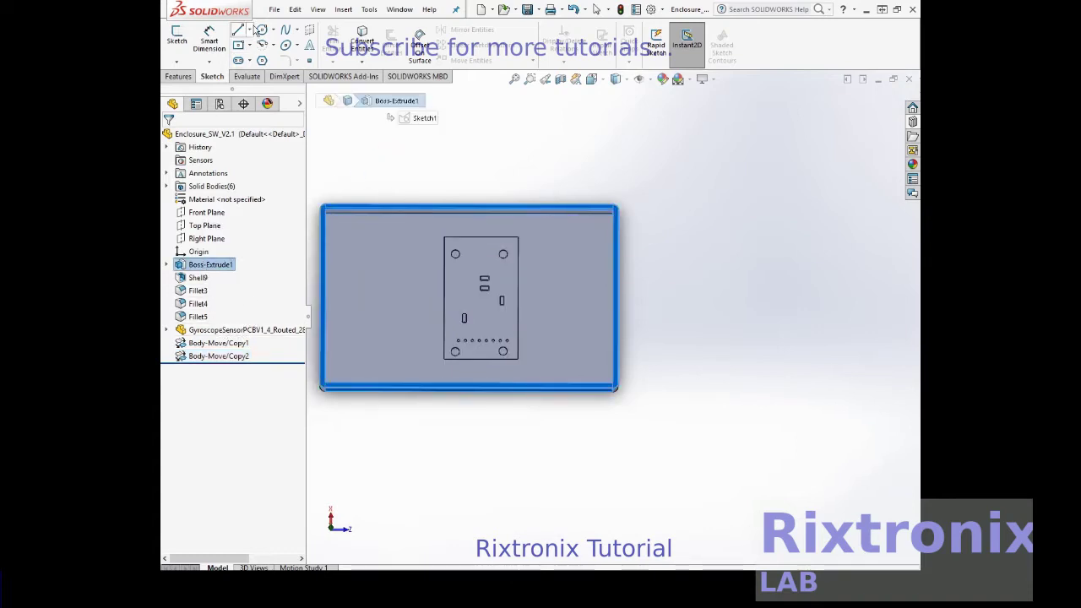
pyautogui.click(345, 12)
pyautogui.moveTo(364, 67)
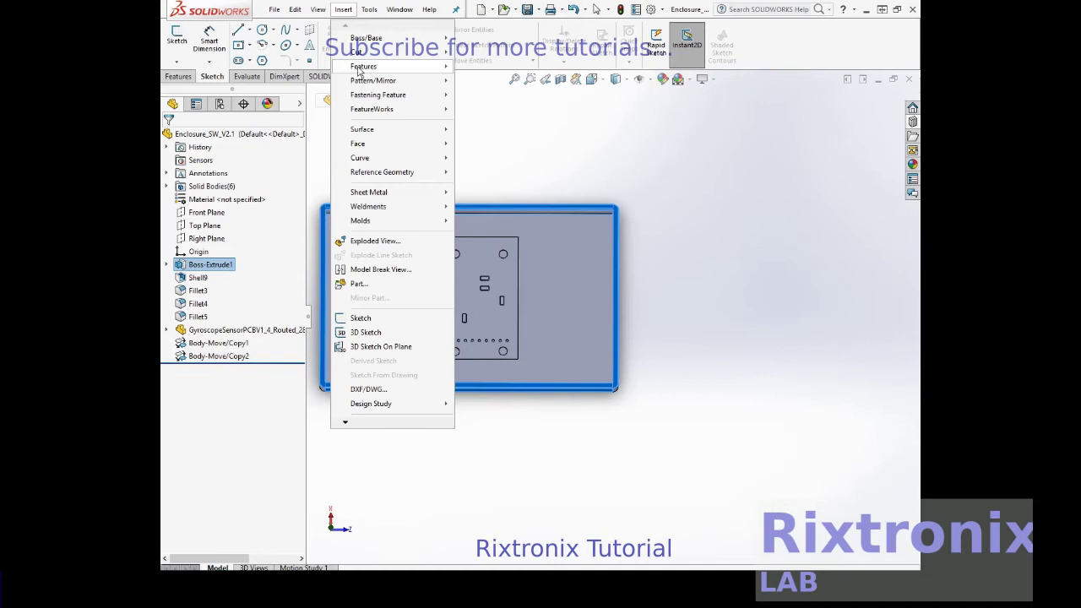
# - Start a Scale feature and tilt the view to see the enclosure side-on
pyautogui.click(233, 207)
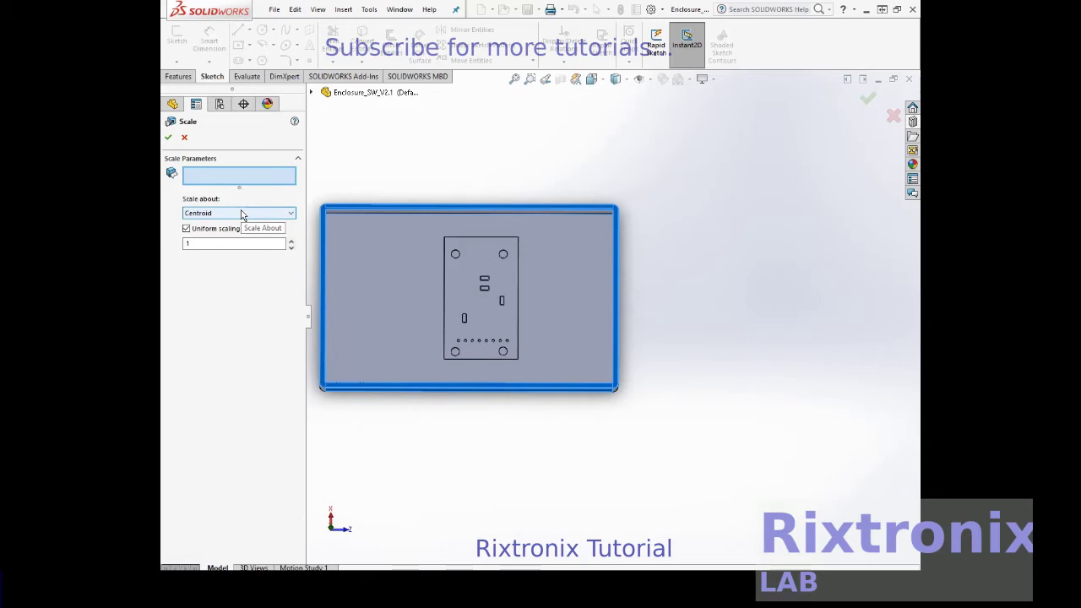
pyautogui.rightClick(715, 198)
pyautogui.moveTo(763, 264)
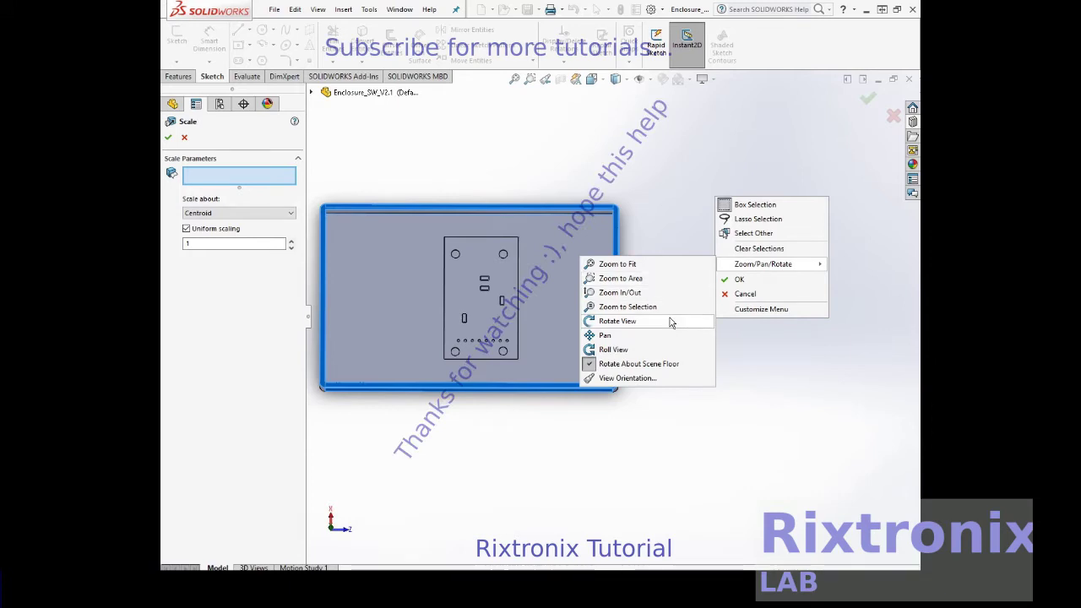
pyautogui.click(670, 319)
pyautogui.moveTo(678, 316); pyautogui.dragTo(681, 173)
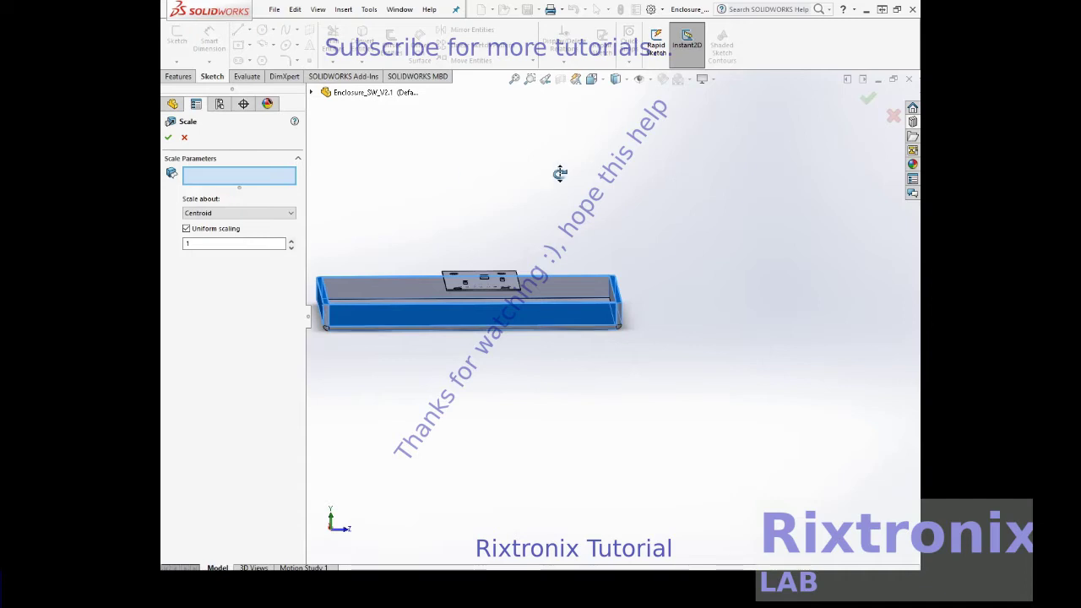
# - Try a non-uniform scale with Z 0.5, dismissing the missing-body warnings twice
pyautogui.click(187, 229)
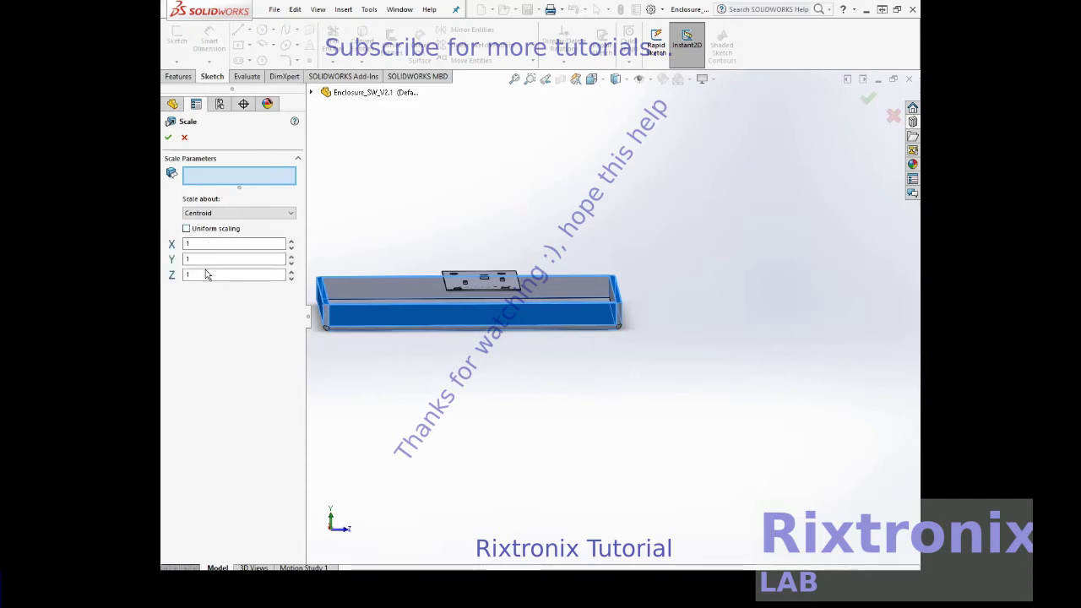
pyautogui.write('0.5')
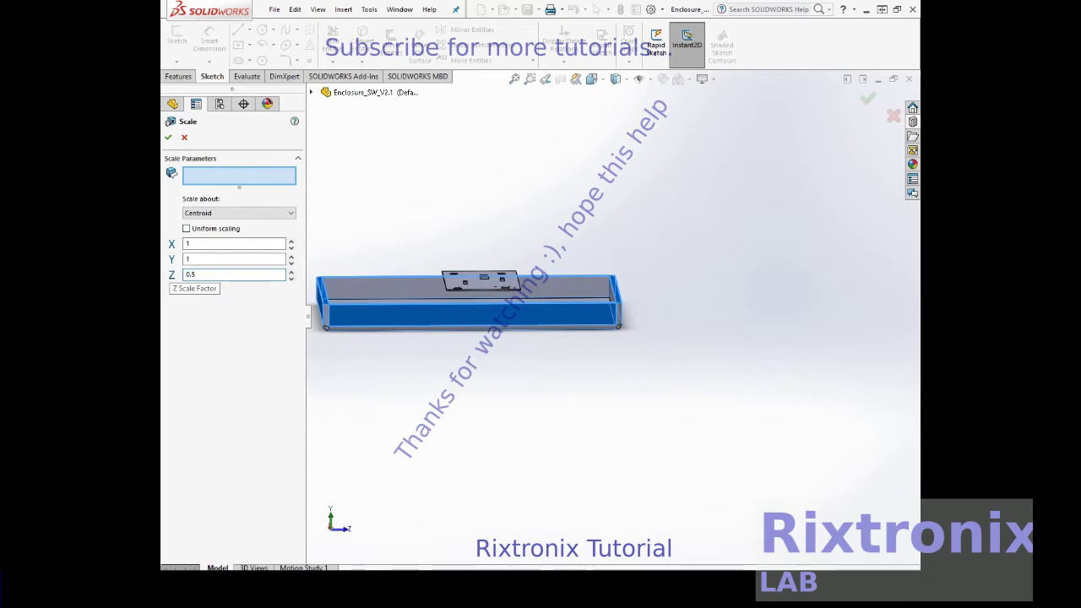
pyautogui.click(244, 258)
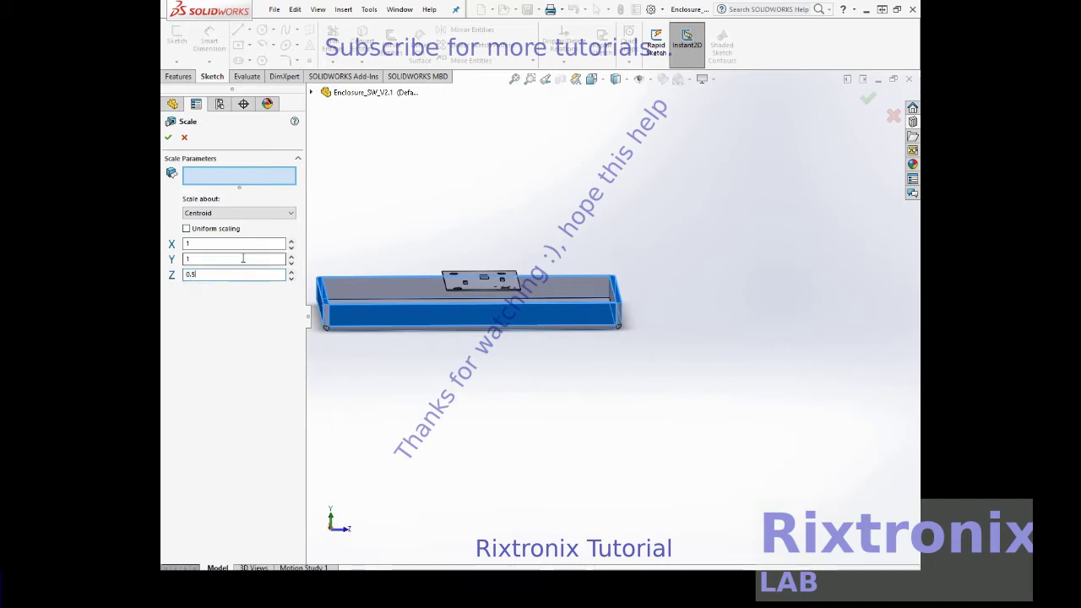
pyautogui.click(168, 138)
pyautogui.click(613, 296)
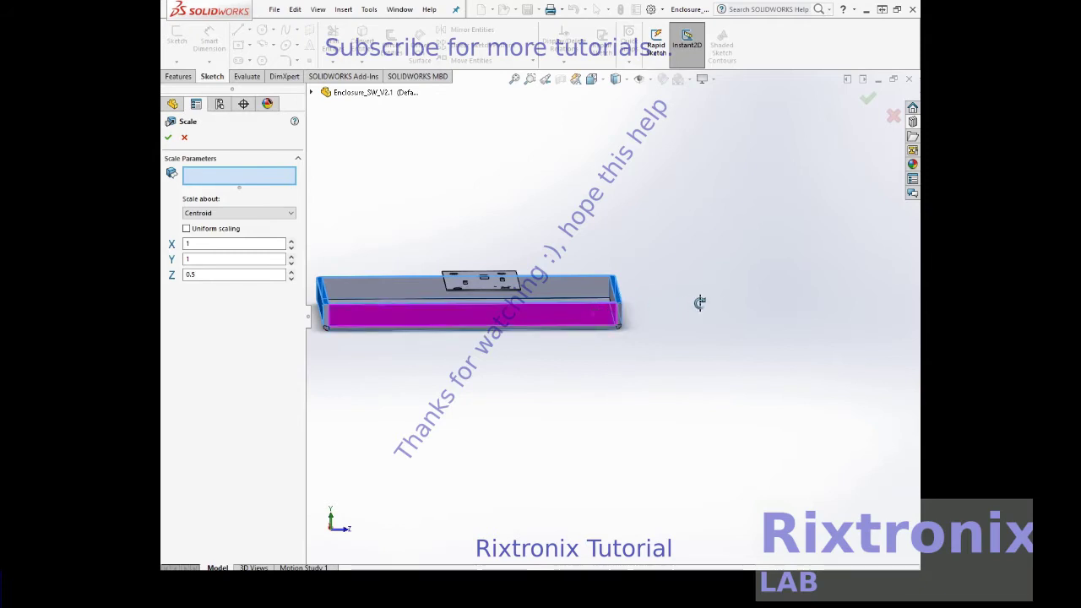
pyautogui.click(168, 137)
pyautogui.click(611, 295)
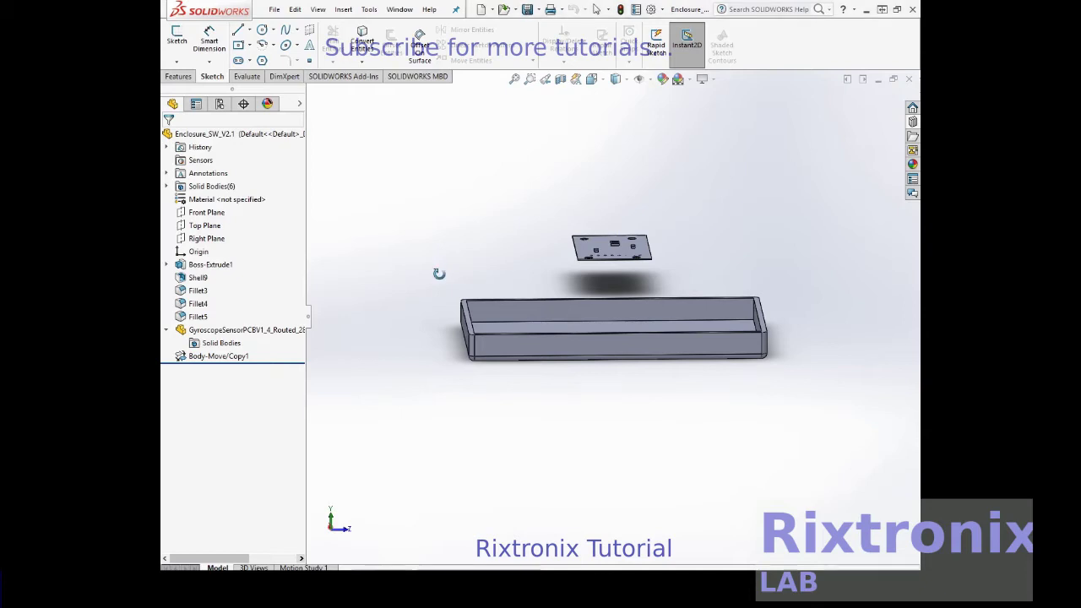
# - Leave view rotation and box-select the enclosure box
pyautogui.rightClick(439, 275)
pyautogui.click(448, 284)
pyautogui.moveTo(448, 284); pyautogui.dragTo(826, 376)
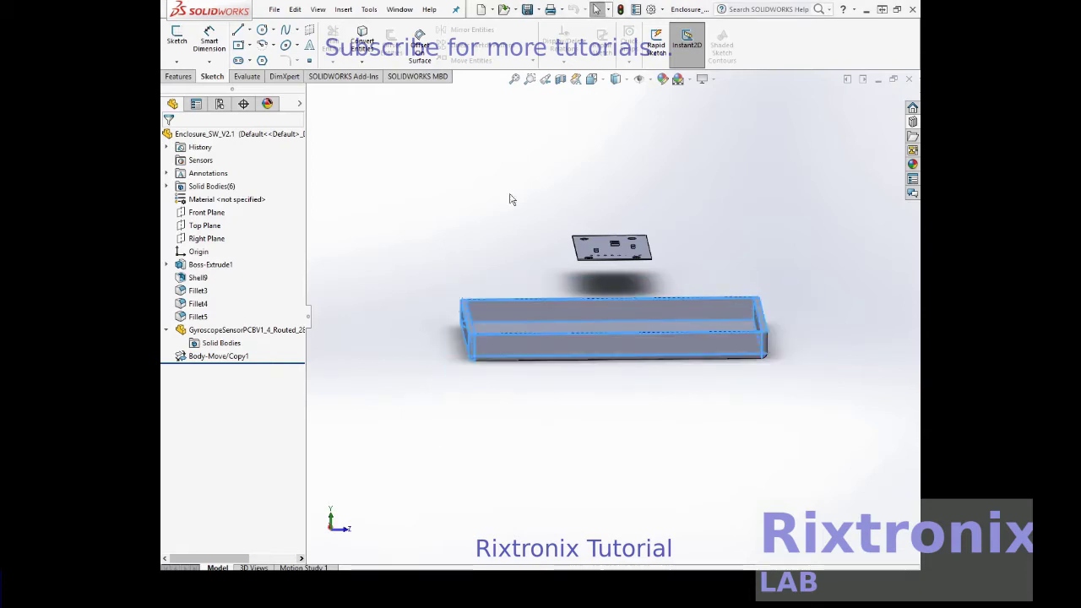
# - Scale the enclosure body non-uniformly with X 1, Y 1, Z 0.5 as Scale1
pyautogui.click(340, 12)
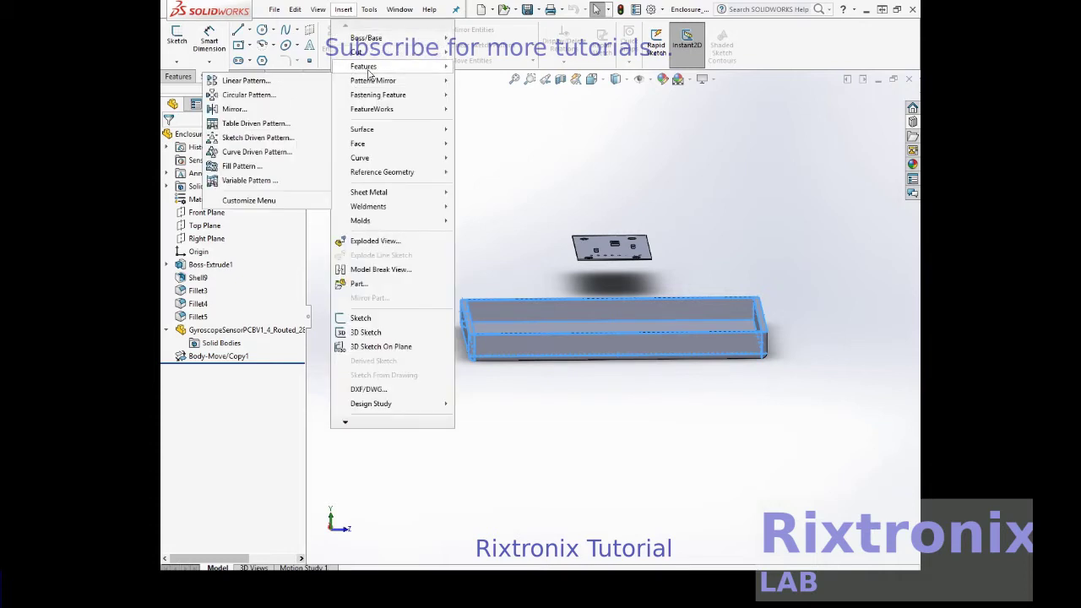
pyautogui.moveTo(364, 65)
pyautogui.click(234, 210)
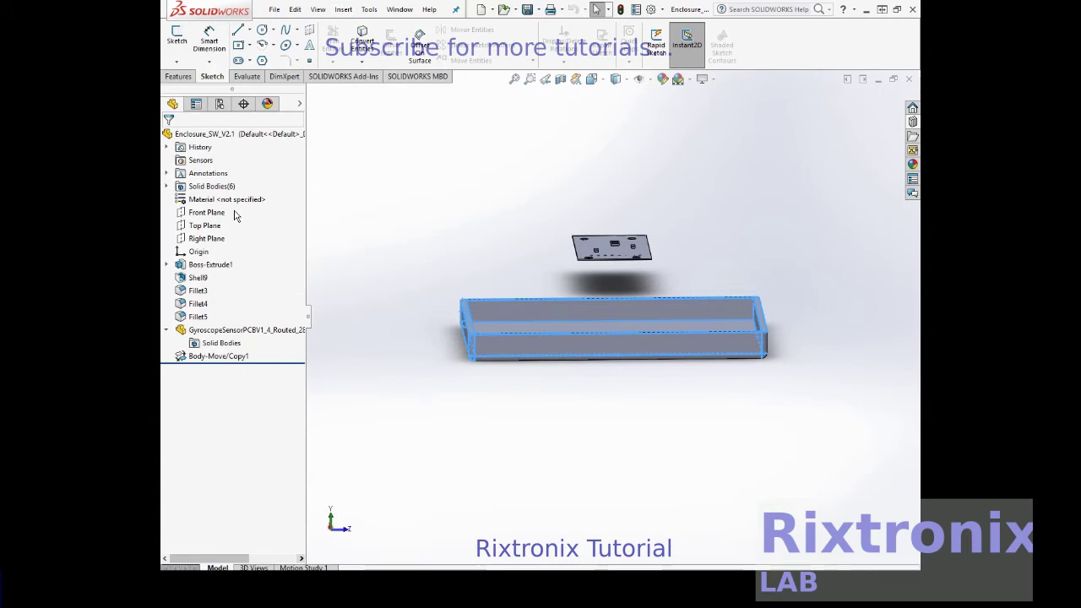
pyautogui.click(185, 229)
pyautogui.click(204, 272)
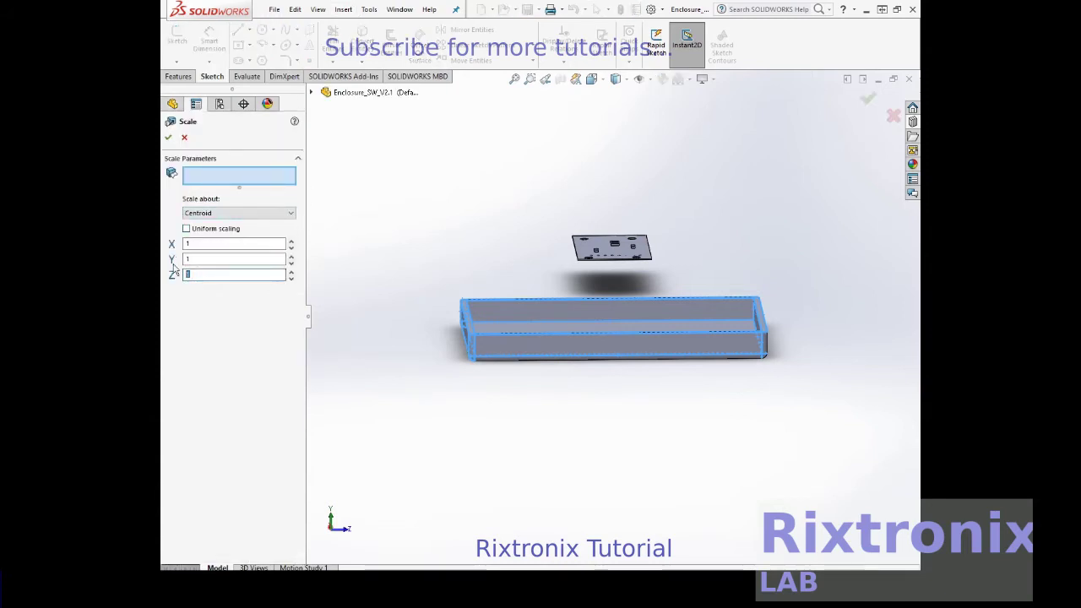
pyautogui.write('0.5')
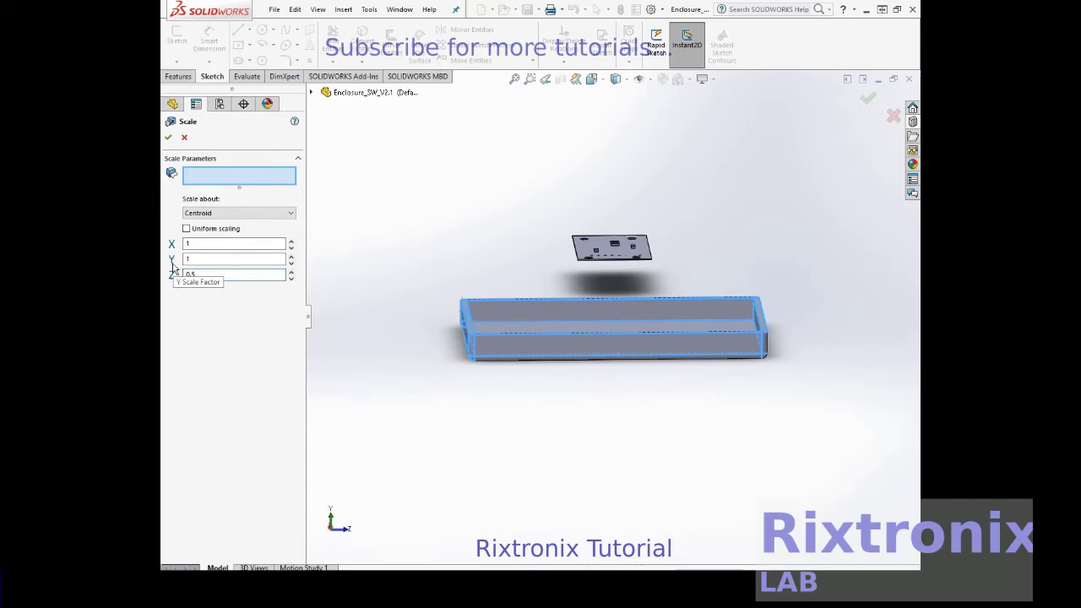
pyautogui.click(219, 243)
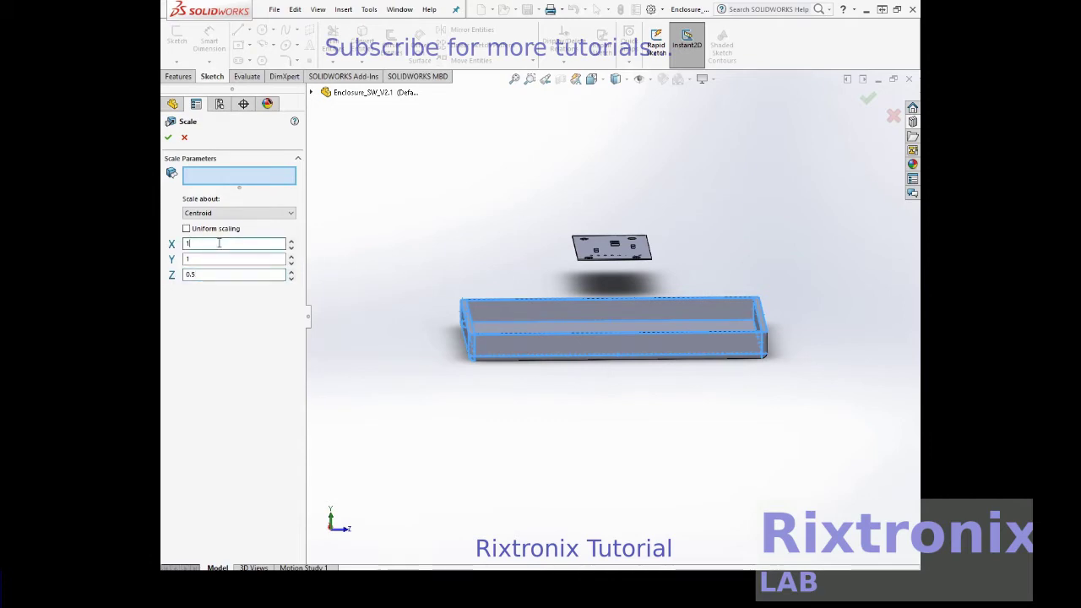
pyautogui.click(169, 137)
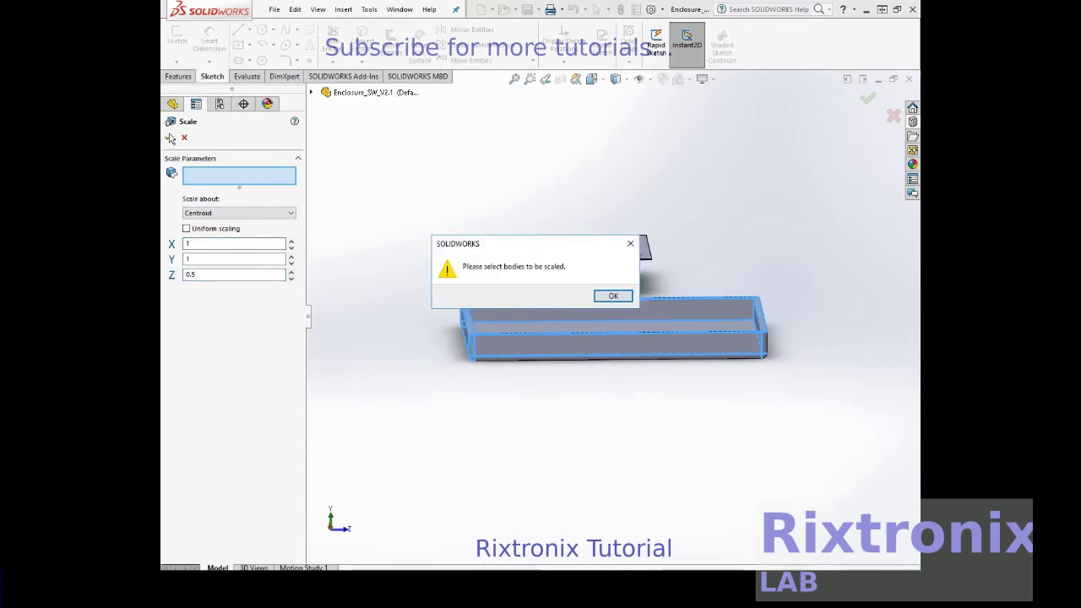
pyautogui.click(613, 296)
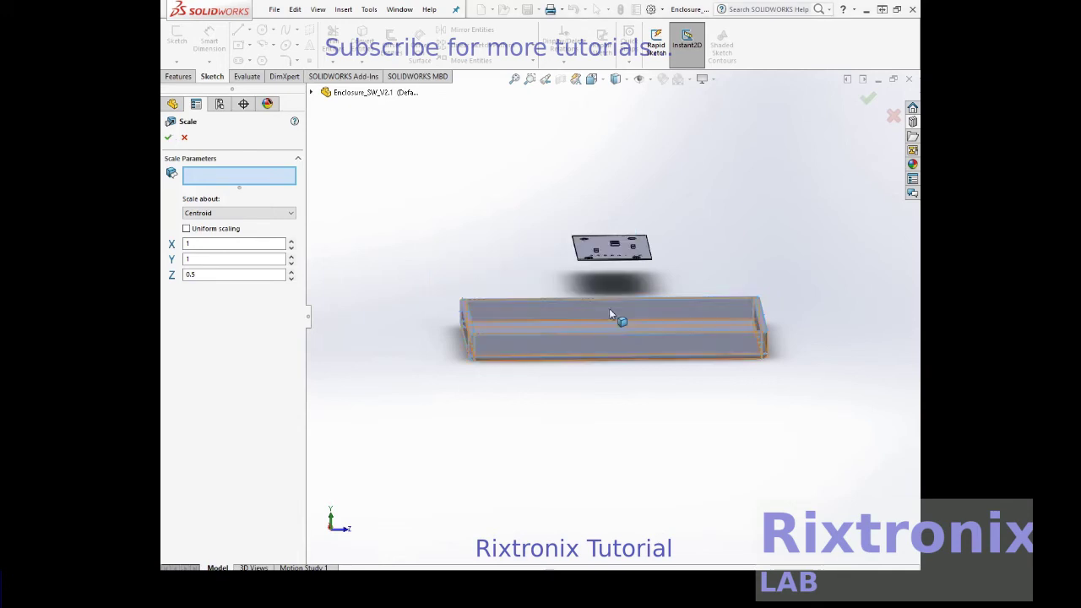
pyautogui.click(611, 314)
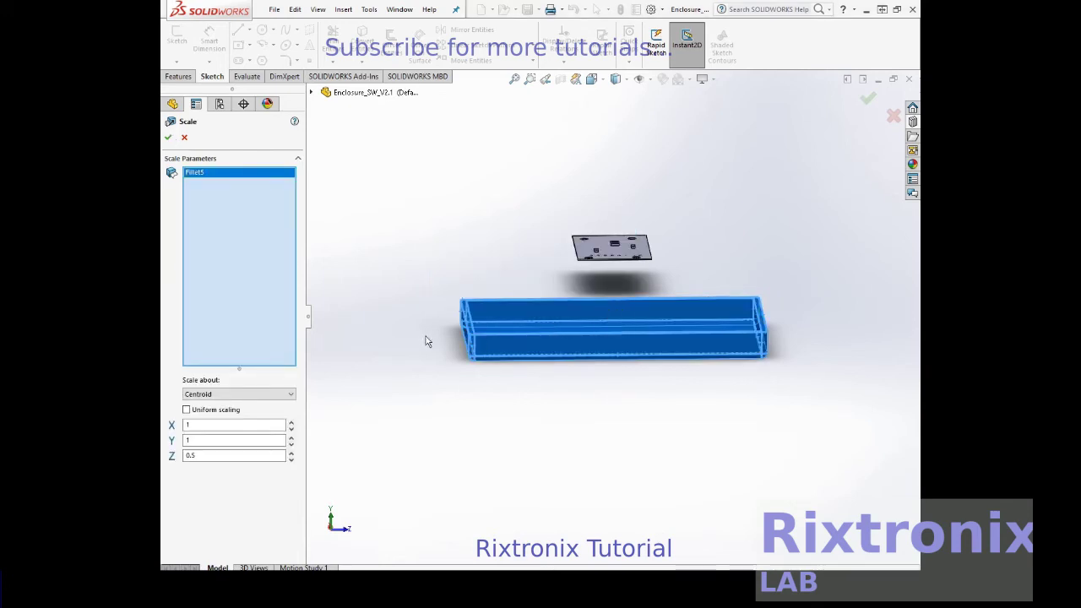
pyautogui.click(169, 138)
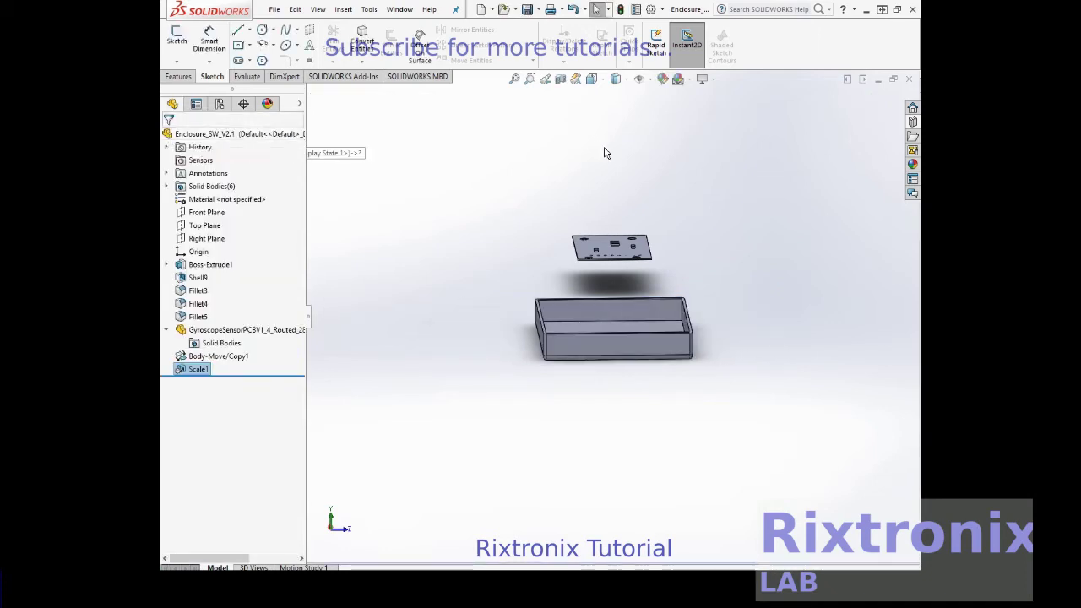
# - Scale the enclosure by 0.8 in Z as Scale2, then select the PCB body
pyautogui.moveTo(513, 286); pyautogui.dragTo(749, 374)
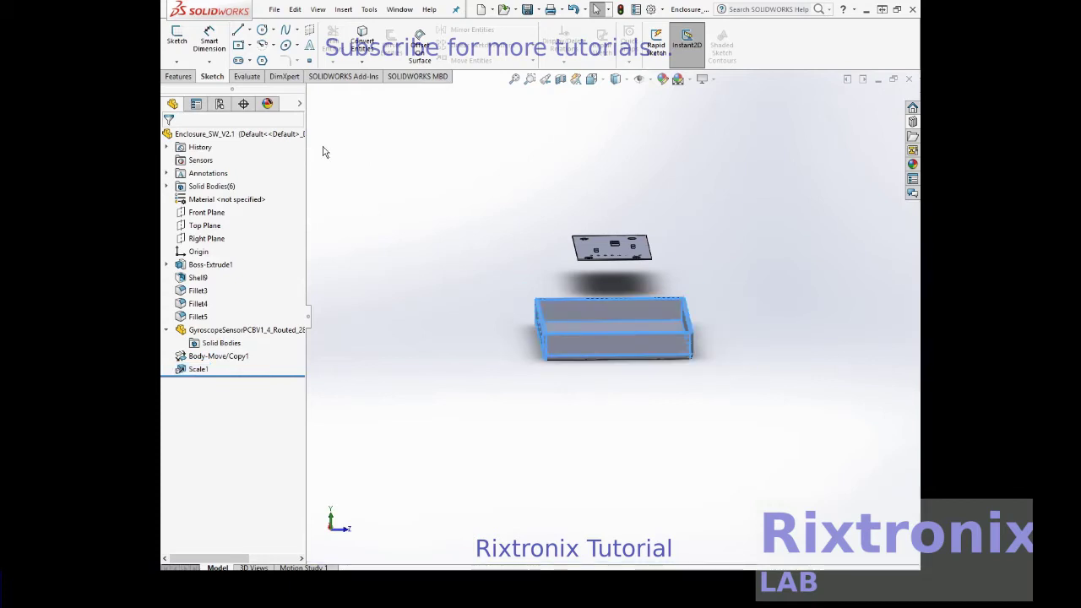
pyautogui.click(343, 10)
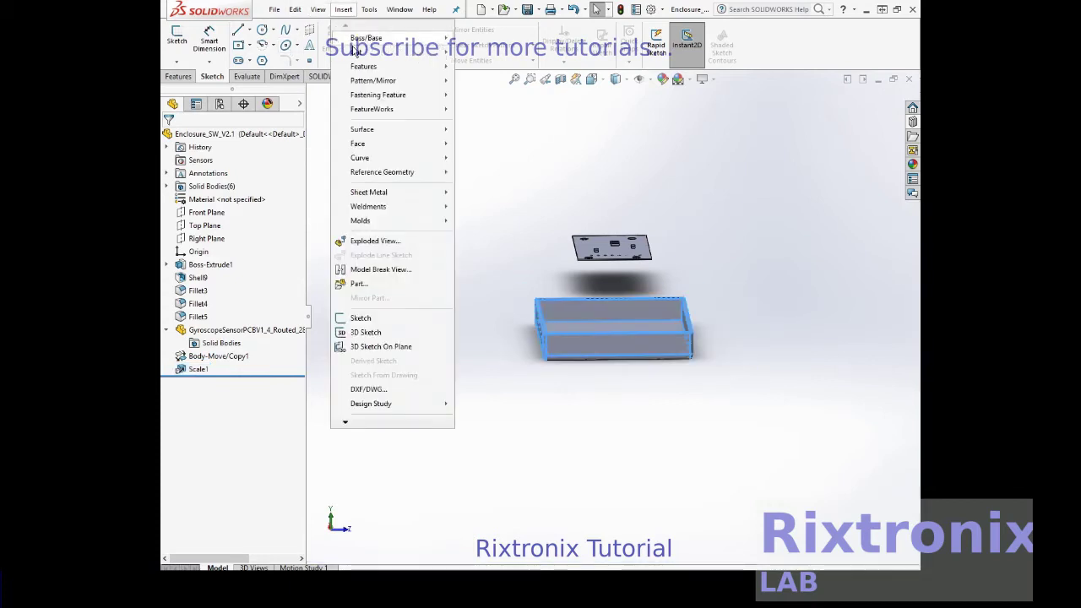
pyautogui.moveTo(364, 67)
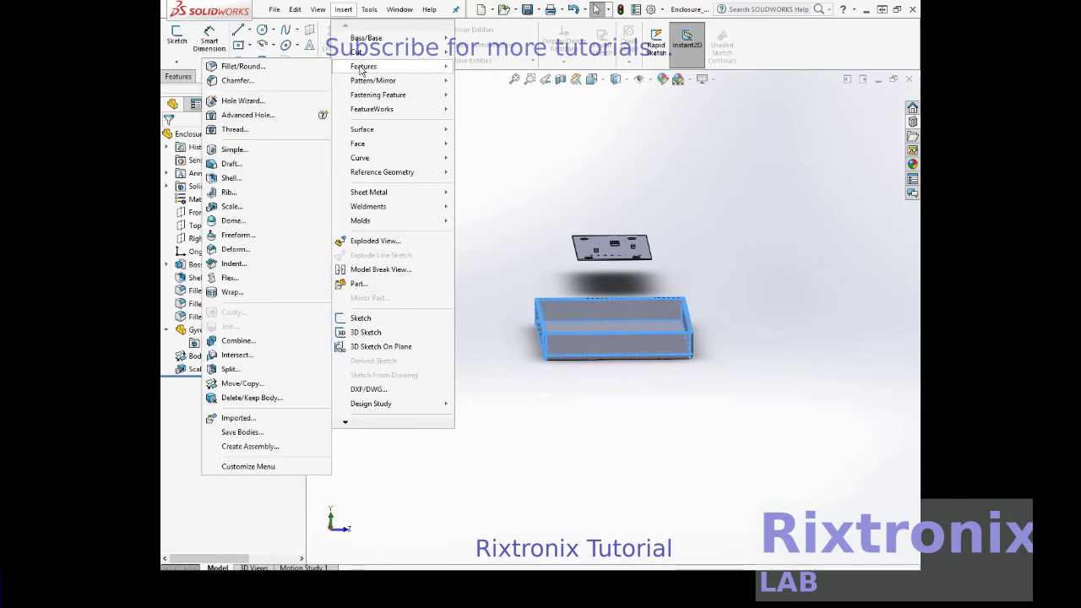
pyautogui.click(231, 206)
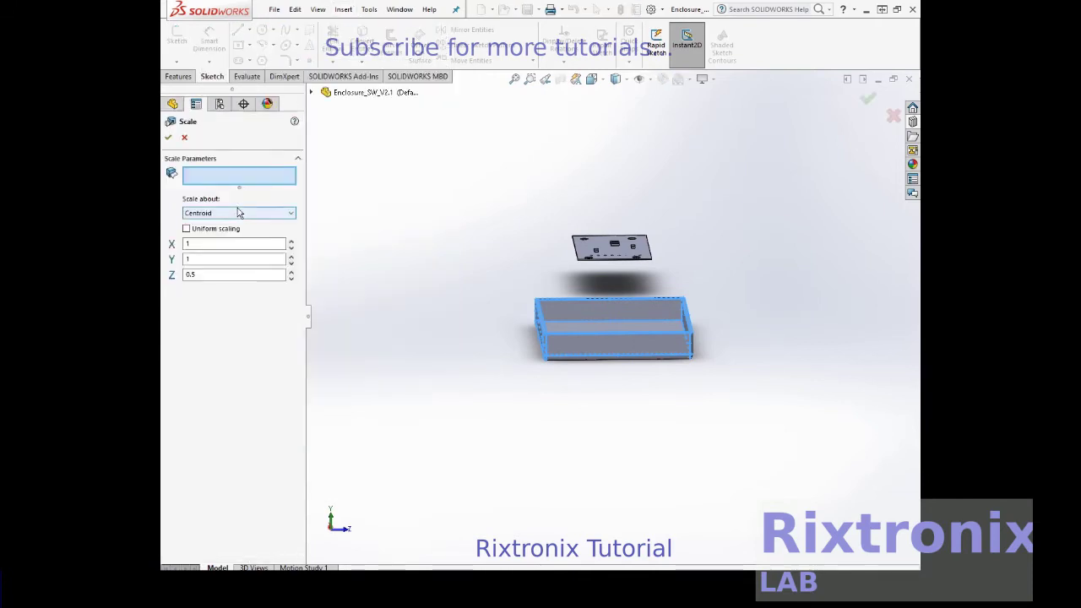
pyautogui.click(596, 346)
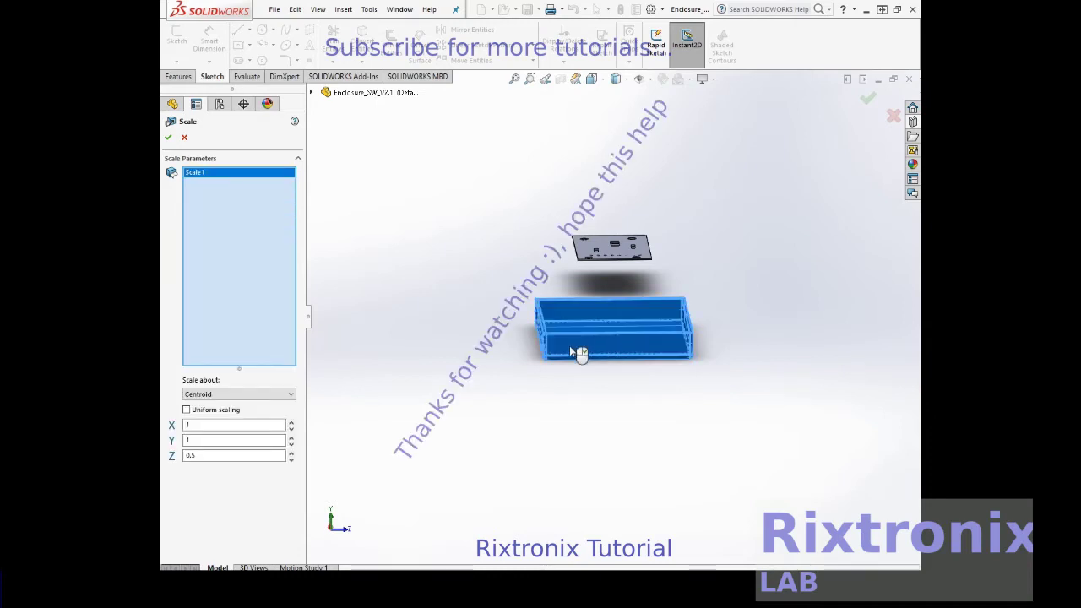
pyautogui.moveTo(218, 456); pyautogui.dragTo(172, 452)
pyautogui.write('0.')
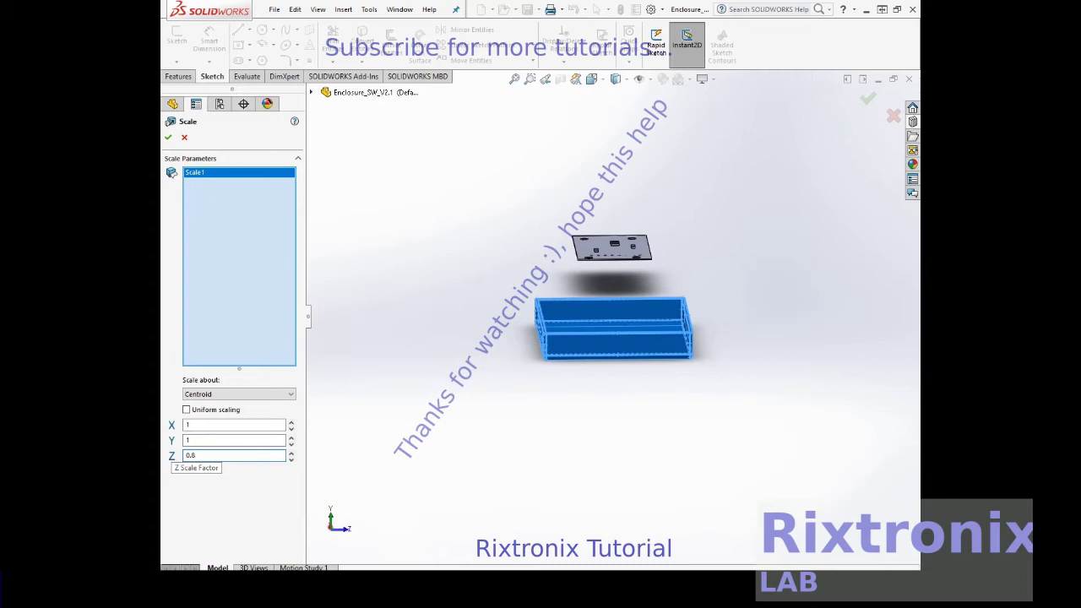
pyautogui.click(168, 138)
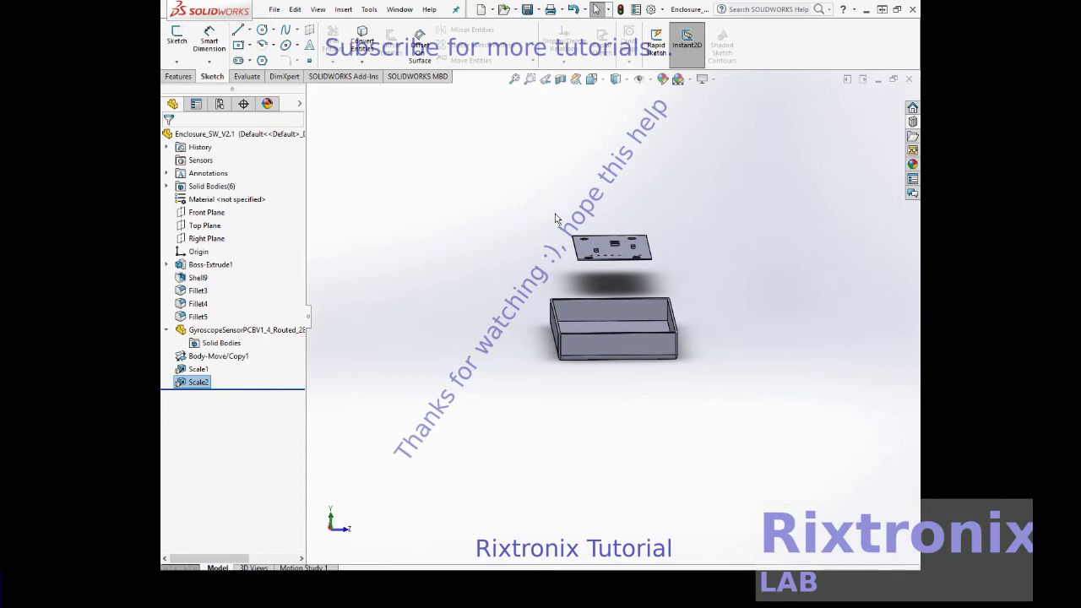
pyautogui.moveTo(555, 214); pyautogui.dragTo(686, 272)
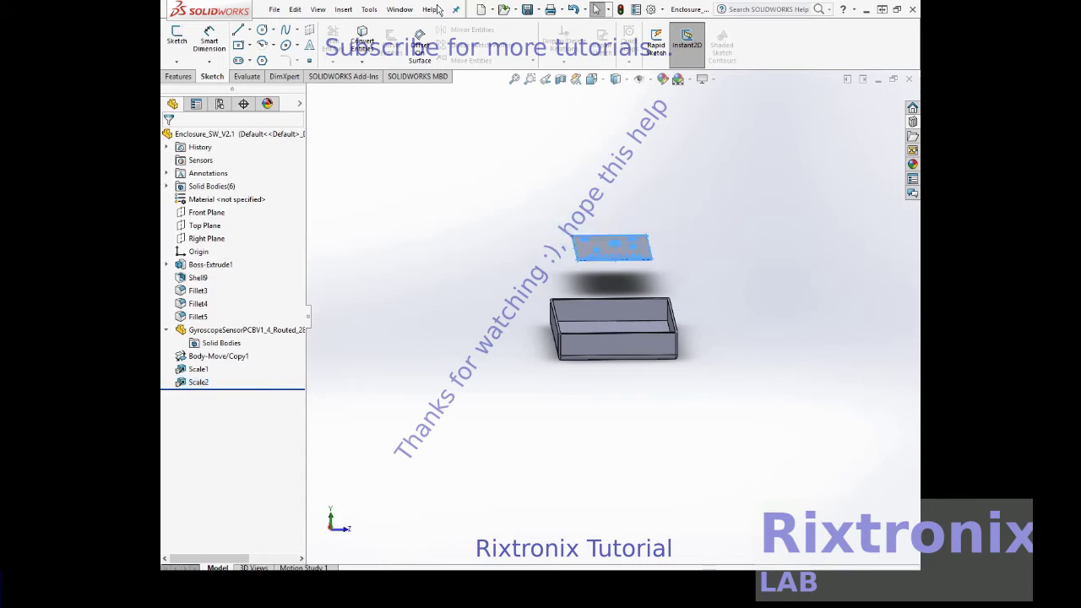
pyautogui.click(343, 10)
pyautogui.moveTo(365, 66)
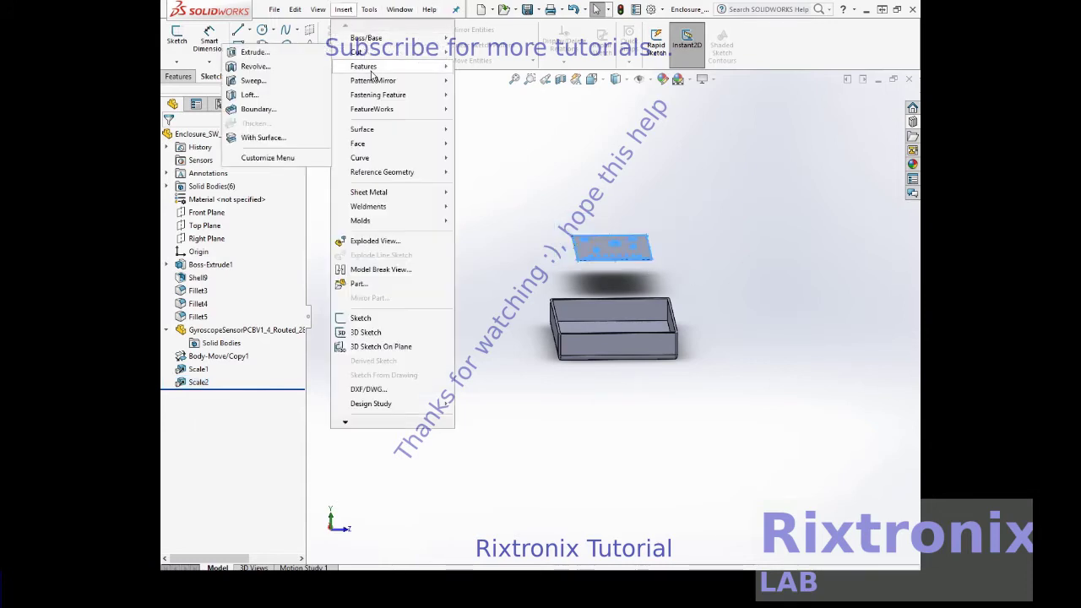
# - Move the PCB about -11.55 cm in X and -0.24 cm in Y into the enclosure
pyautogui.click(268, 389)
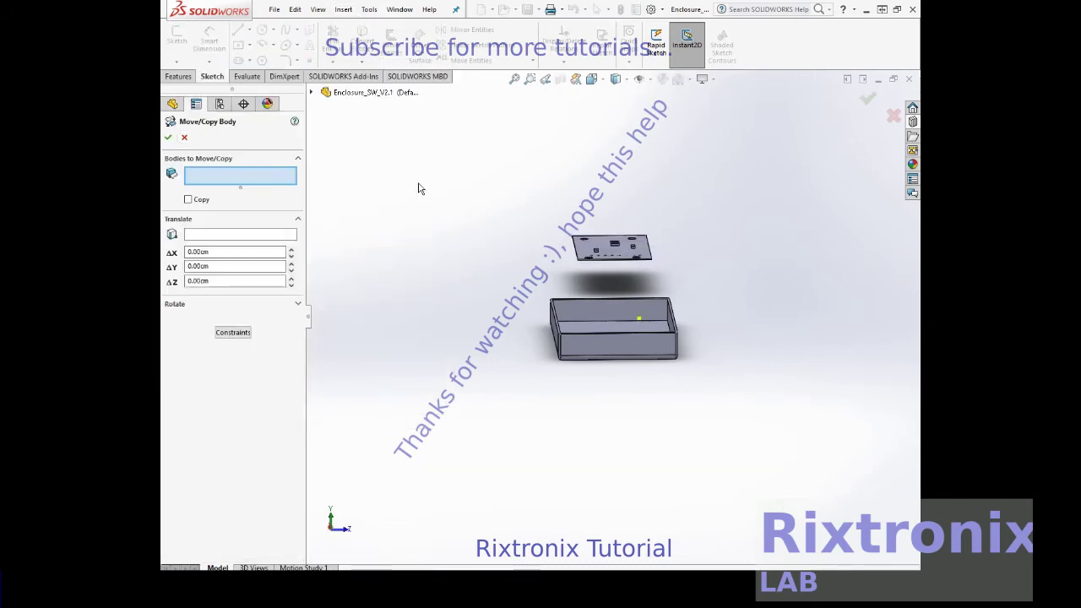
pyautogui.click(623, 248)
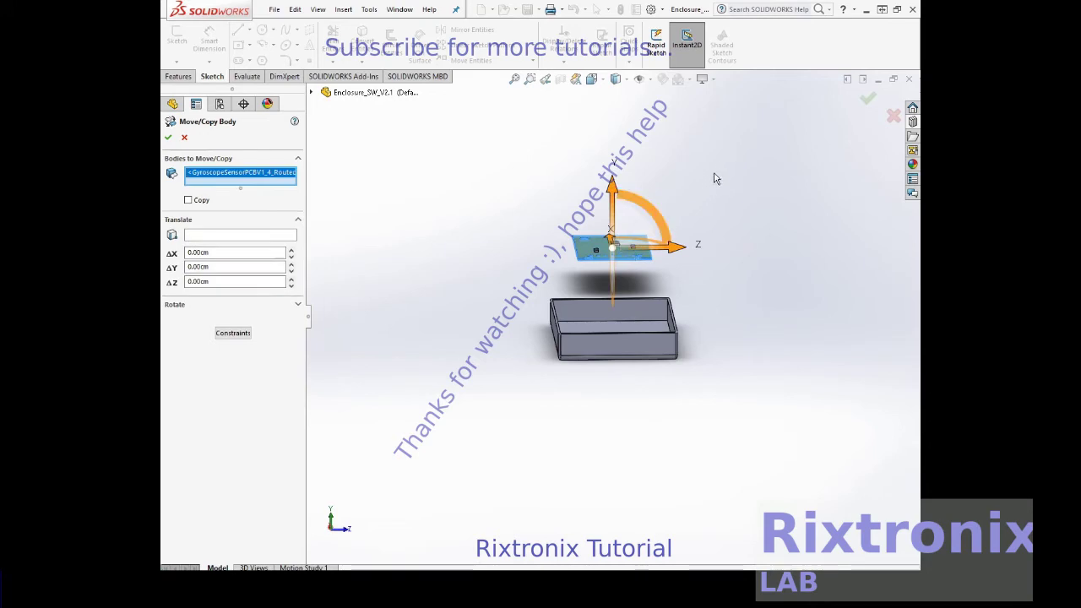
pyautogui.moveTo(613, 241); pyautogui.dragTo(614, 275)
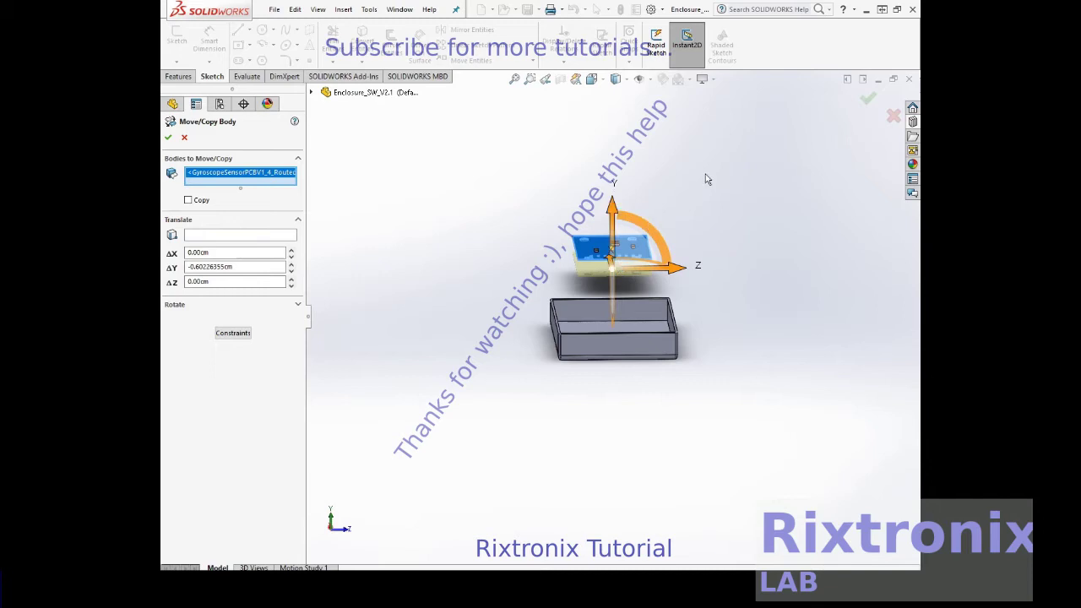
pyautogui.rightClick(654, 141)
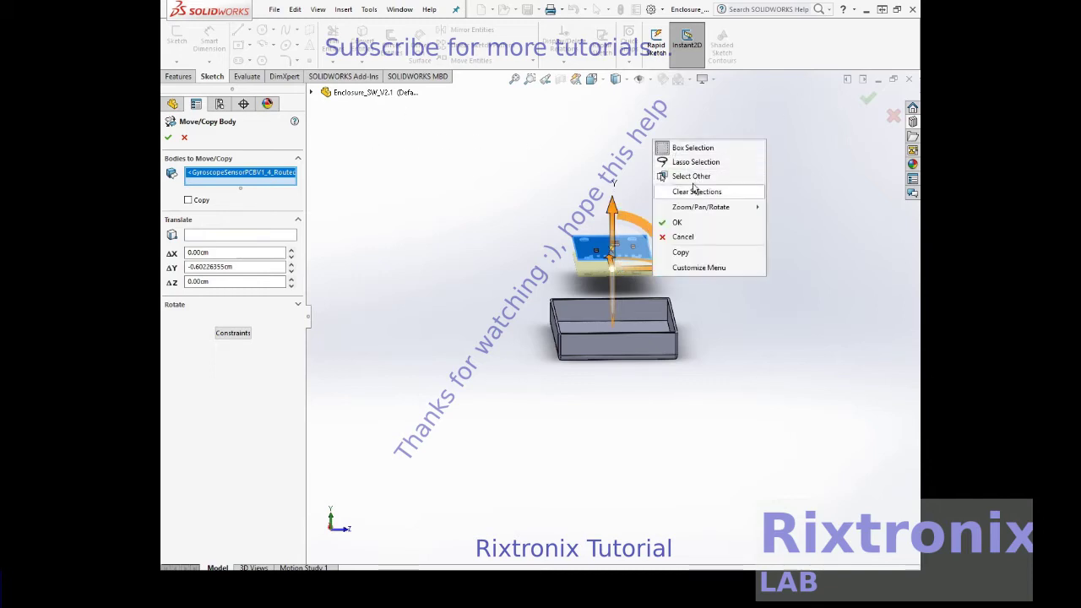
pyautogui.moveTo(701, 207)
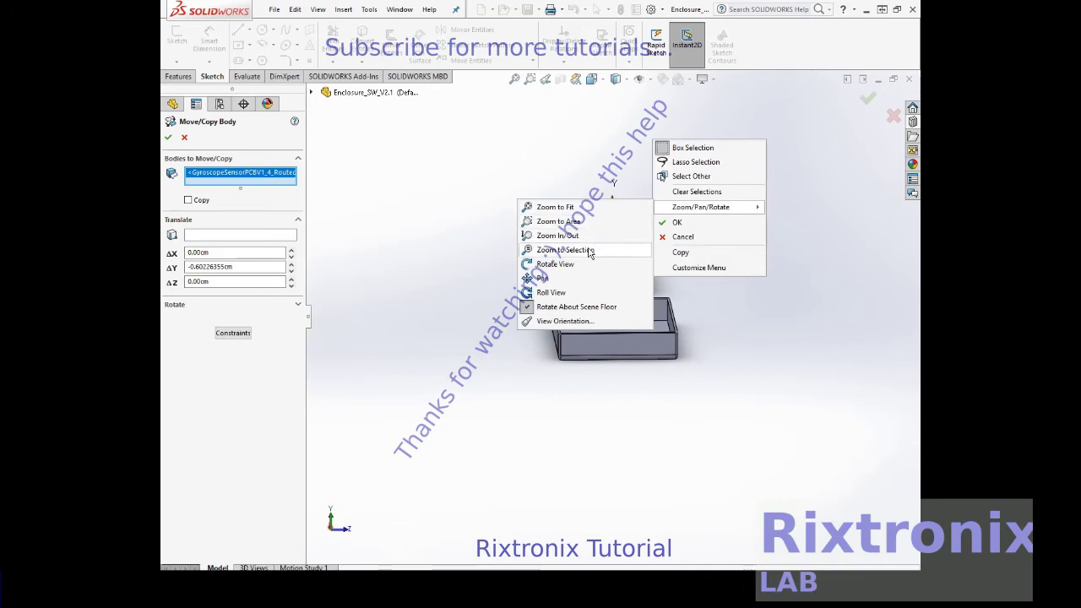
pyautogui.click(587, 263)
pyautogui.moveTo(694, 258)
pyautogui.mouseDown(button='middle')
pyautogui.moveTo(669, 246)
pyautogui.moveTo(676, 241)
pyautogui.mouseUp(button='middle')
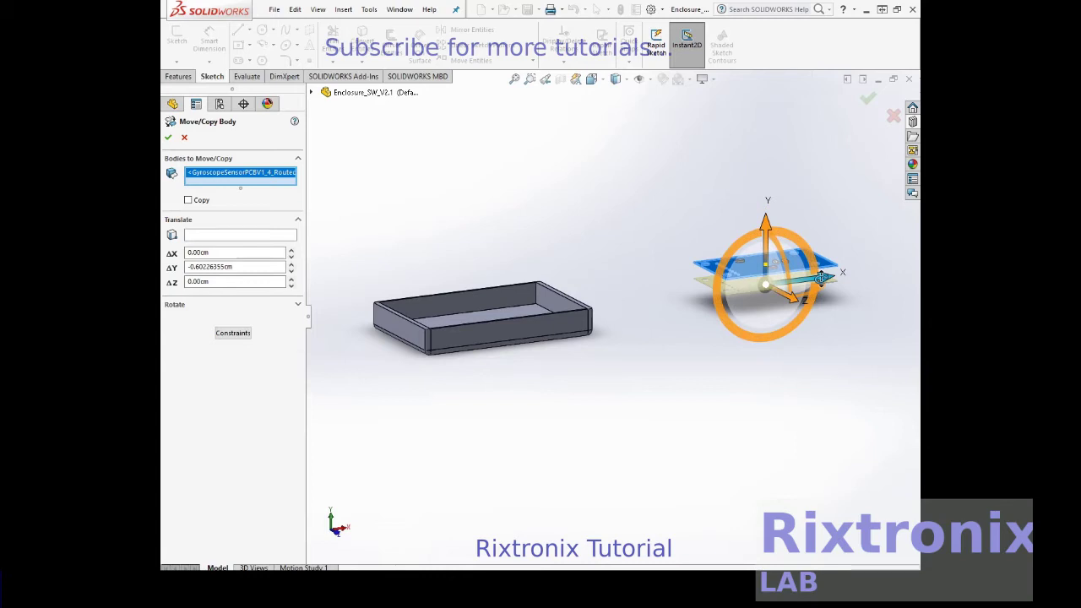
pyautogui.moveTo(821, 277); pyautogui.dragTo(533, 313)
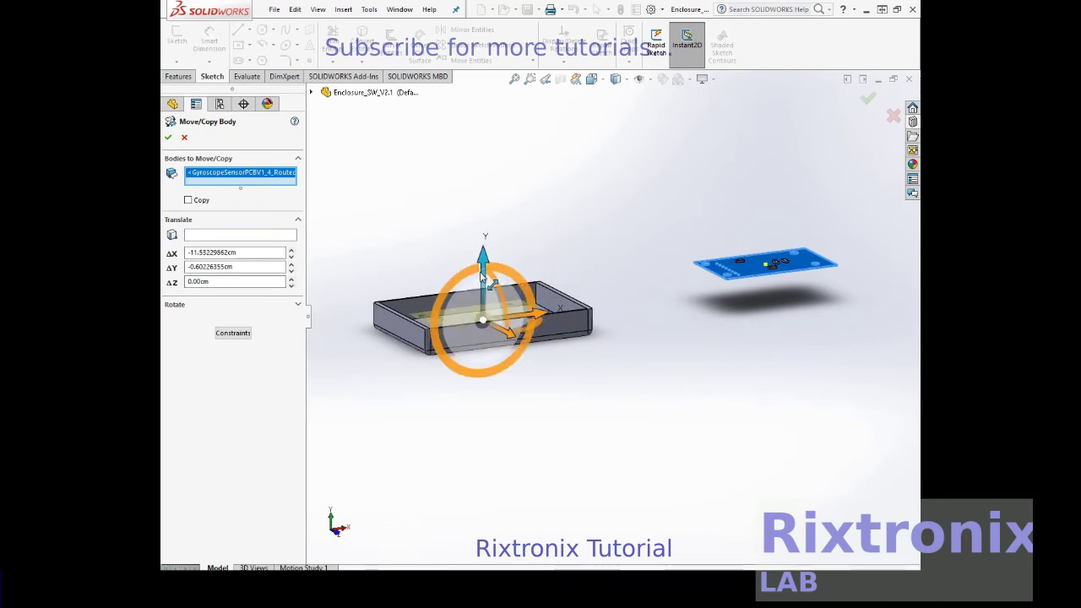
pyautogui.moveTo(483, 274); pyautogui.dragTo(487, 267)
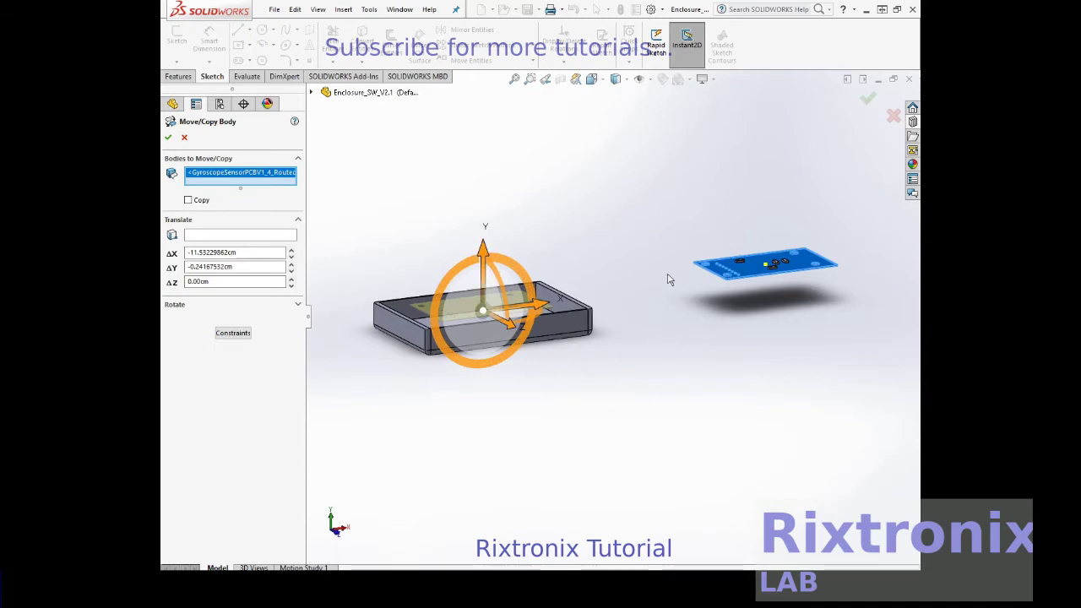
pyautogui.click(168, 139)
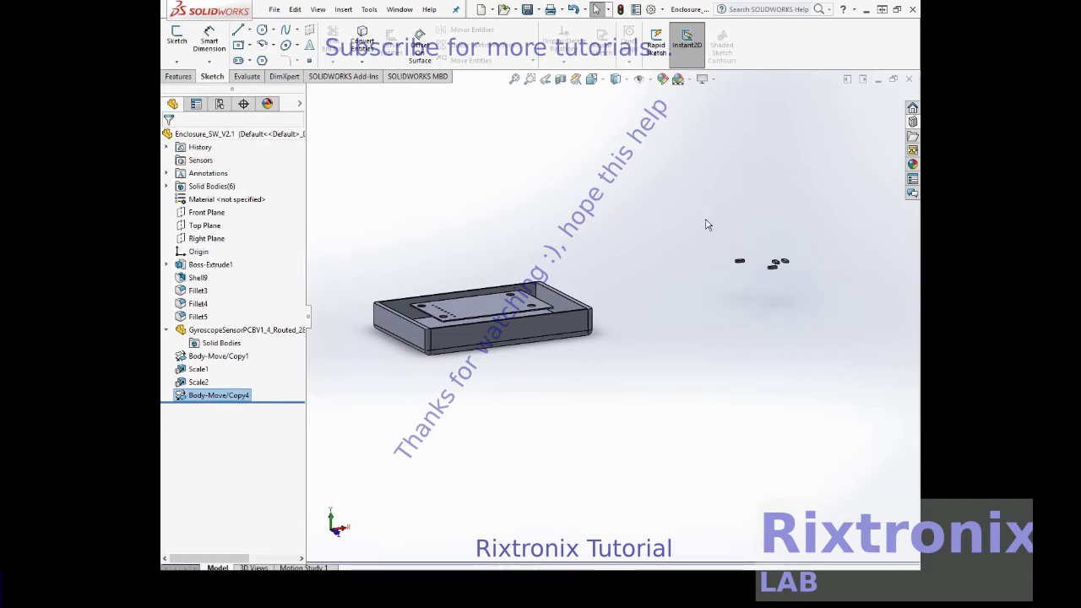
# - Delete the four stray component bodies with Delete/Keep Body, then switch to Front view
pyautogui.moveTo(705, 219); pyautogui.dragTo(835, 309)
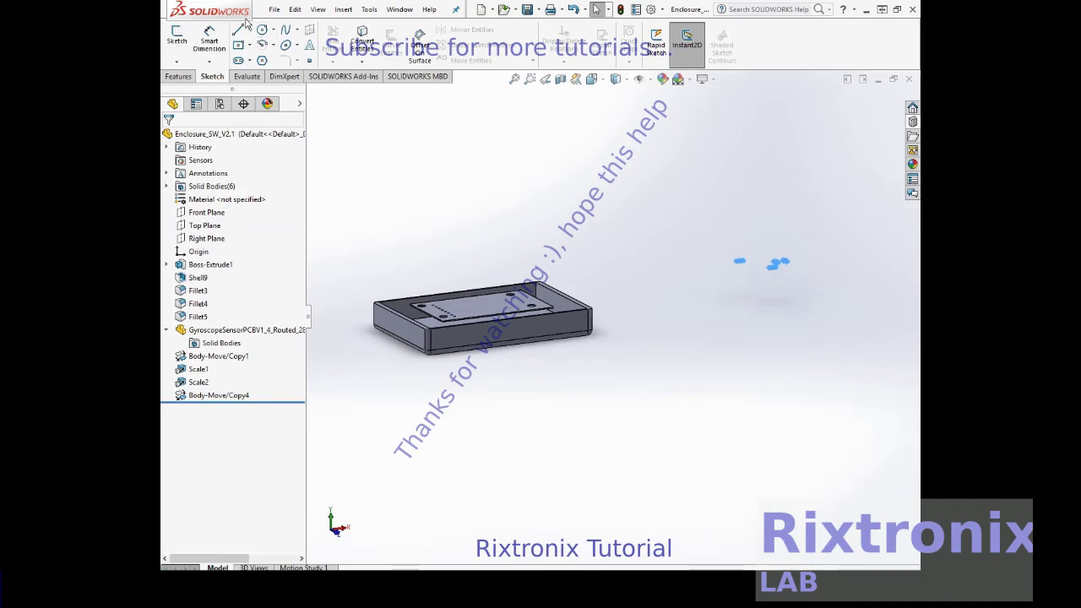
pyautogui.click(344, 10)
pyautogui.moveTo(371, 66)
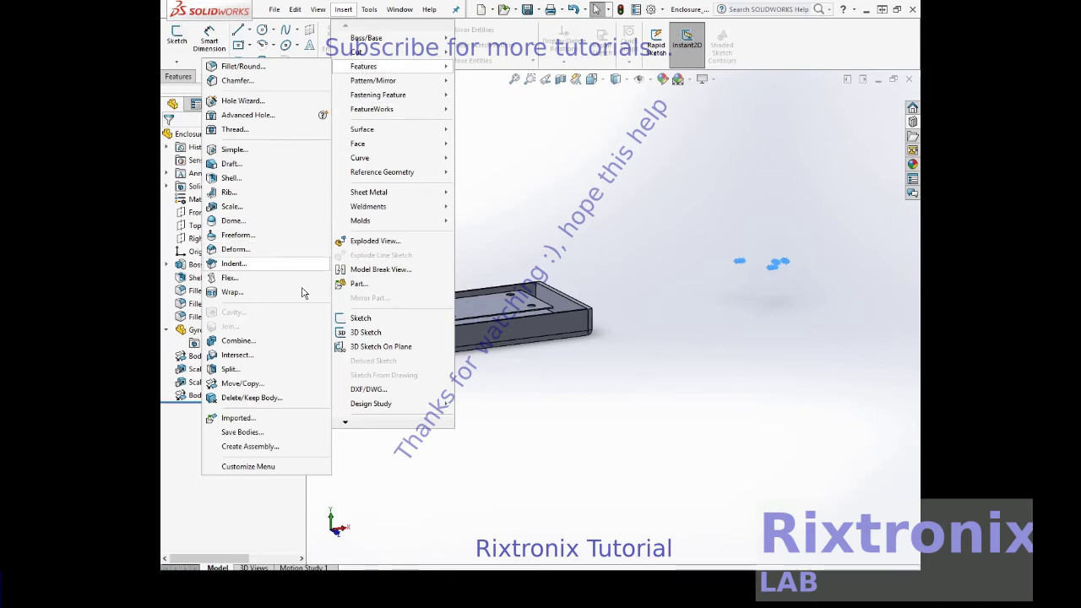
pyautogui.click(267, 399)
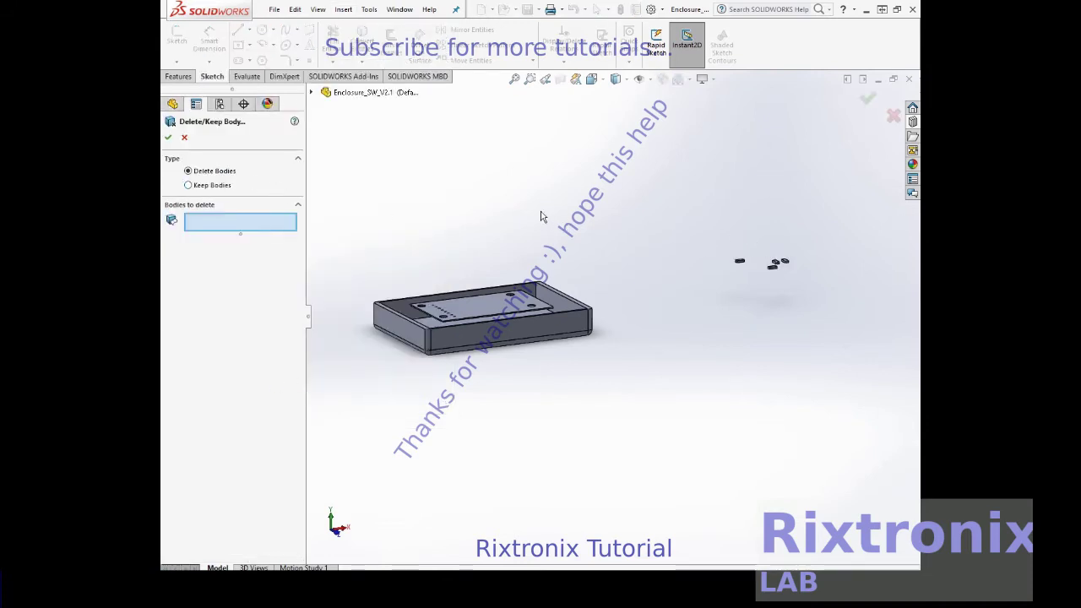
pyautogui.moveTo(715, 247); pyautogui.dragTo(838, 302)
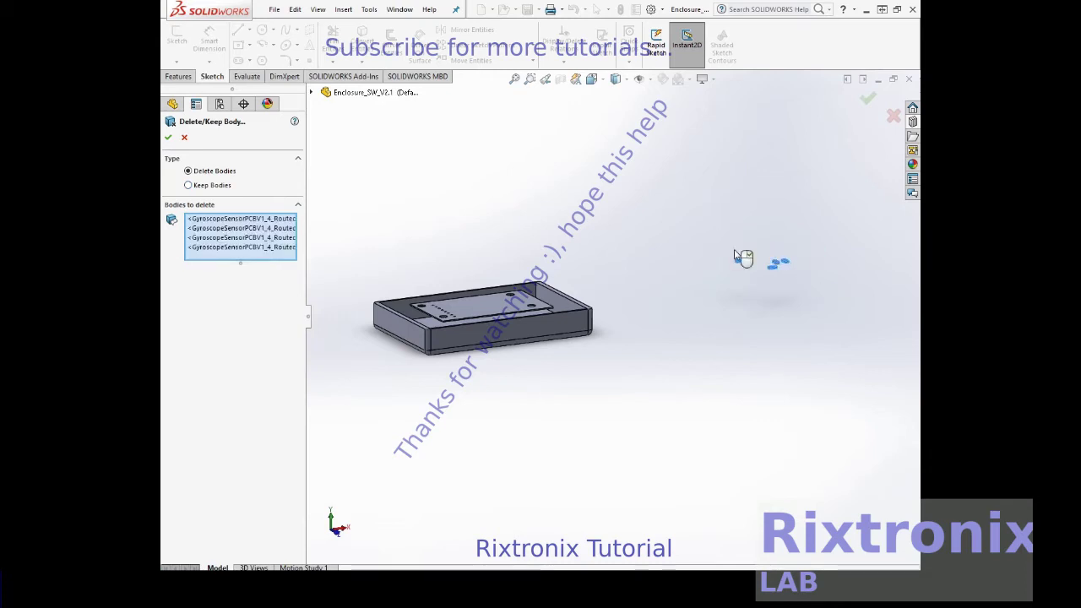
pyautogui.click(168, 137)
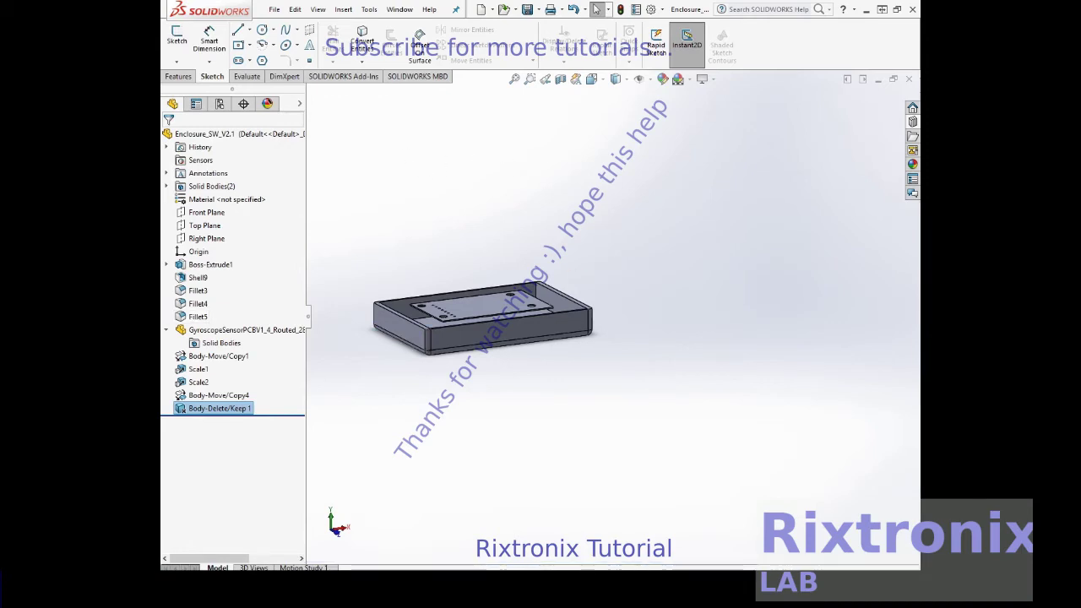
pyautogui.hotkey('ctrl', '1')
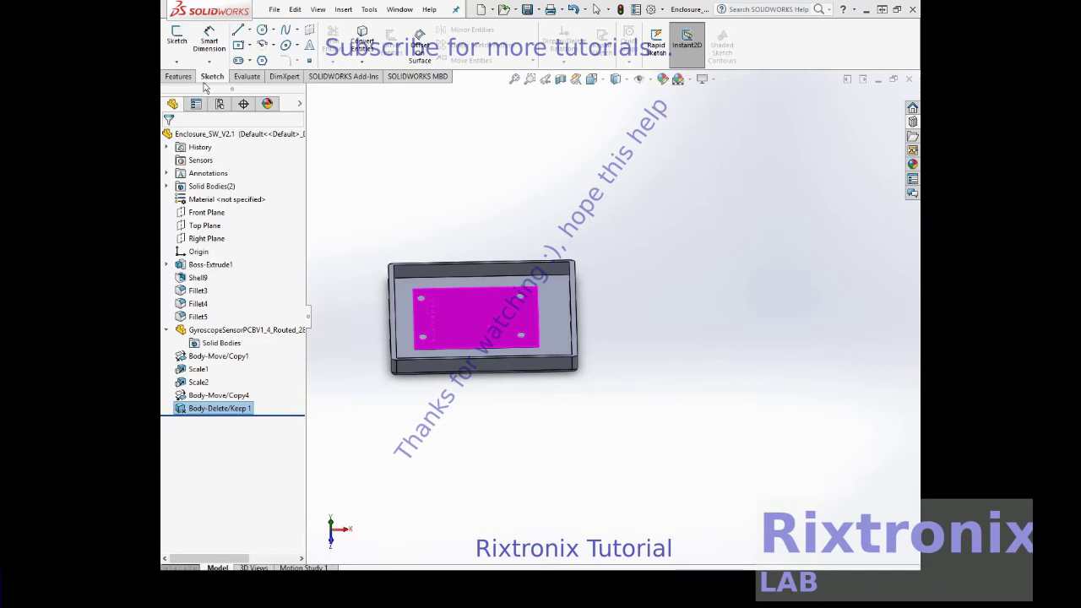
# - Shift the PCB about 0.41 cm along X to centre it, then reselect it
pyautogui.click(342, 10)
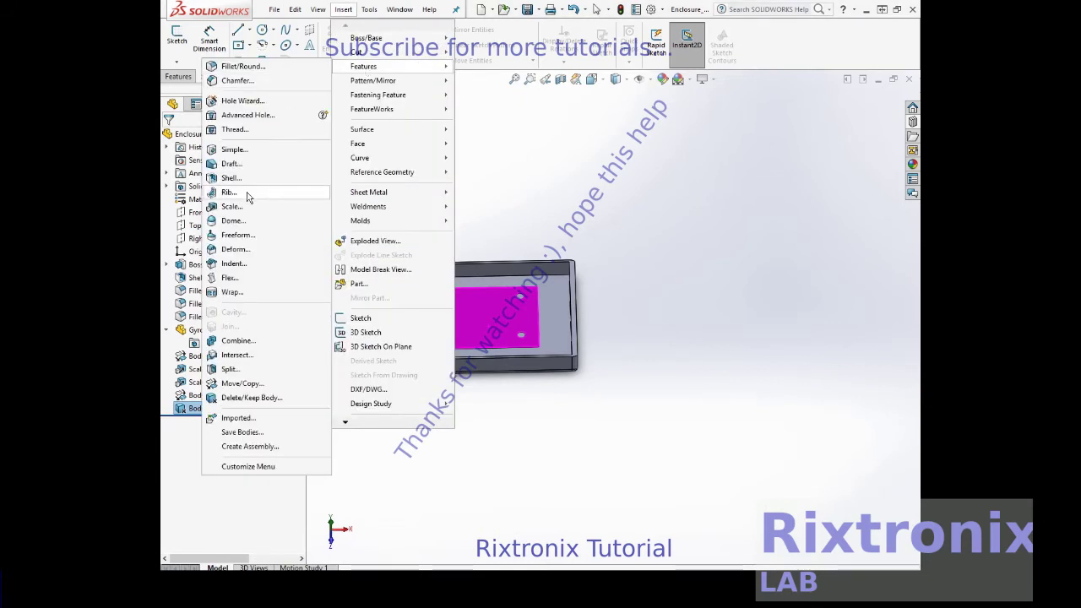
pyautogui.click(264, 386)
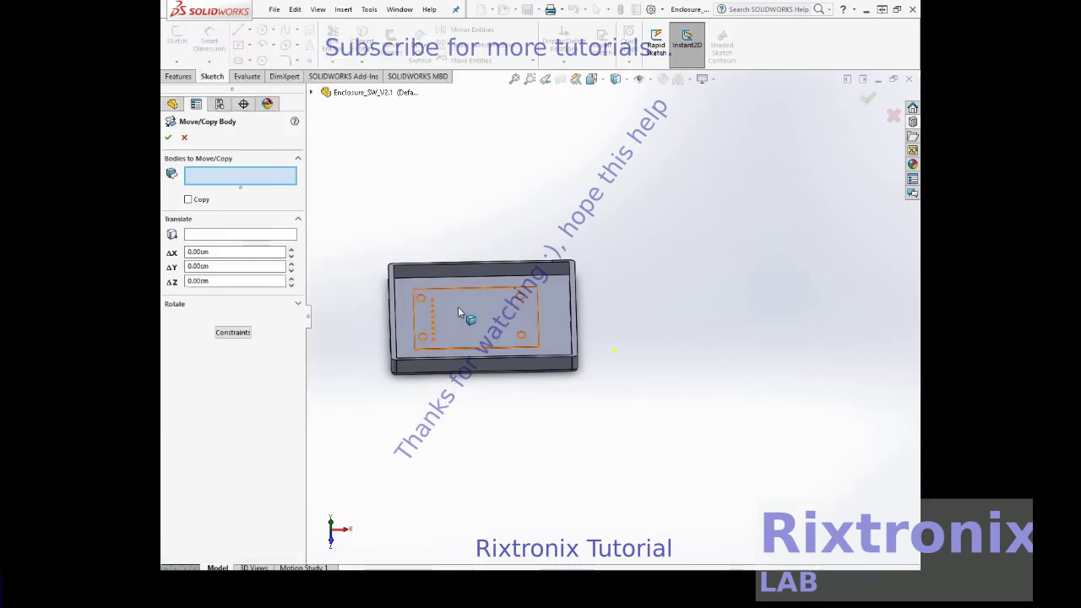
pyautogui.click(455, 307)
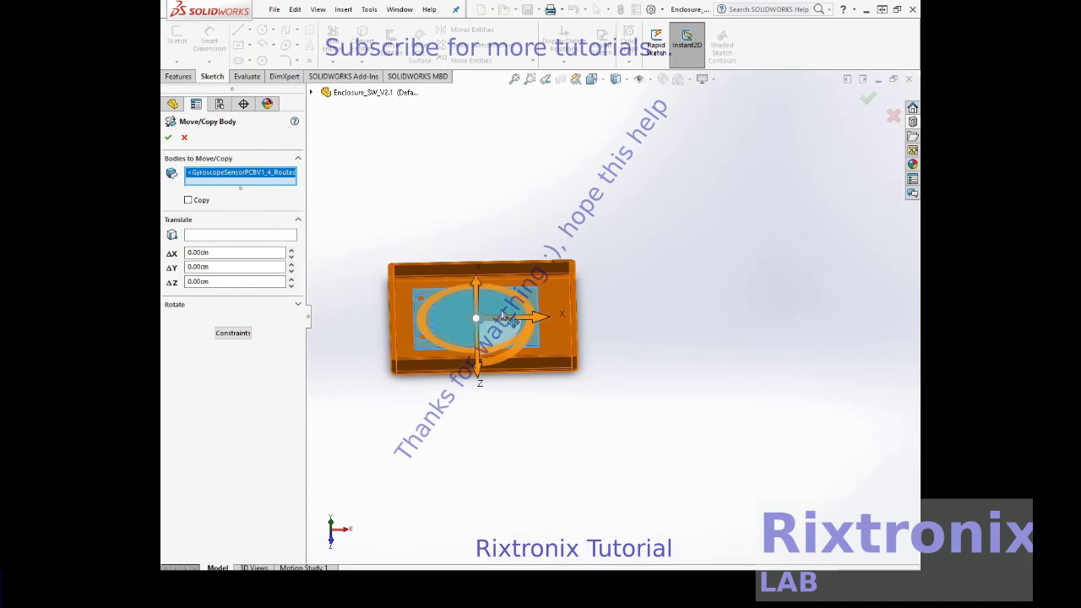
pyautogui.moveTo(511, 321); pyautogui.dragTo(515, 318)
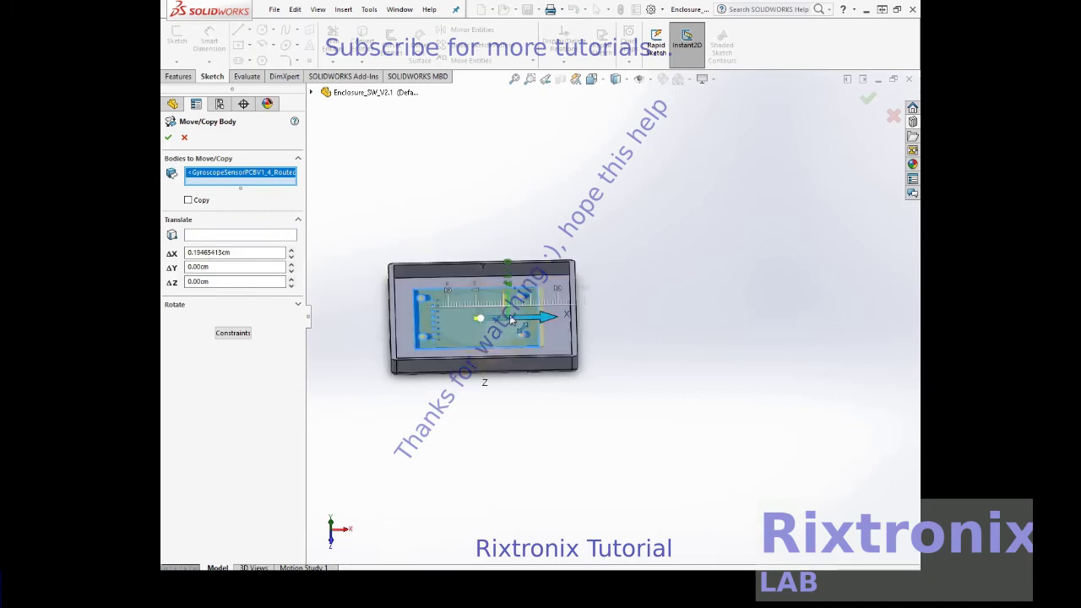
pyautogui.moveTo(515, 317); pyautogui.dragTo(515, 314)
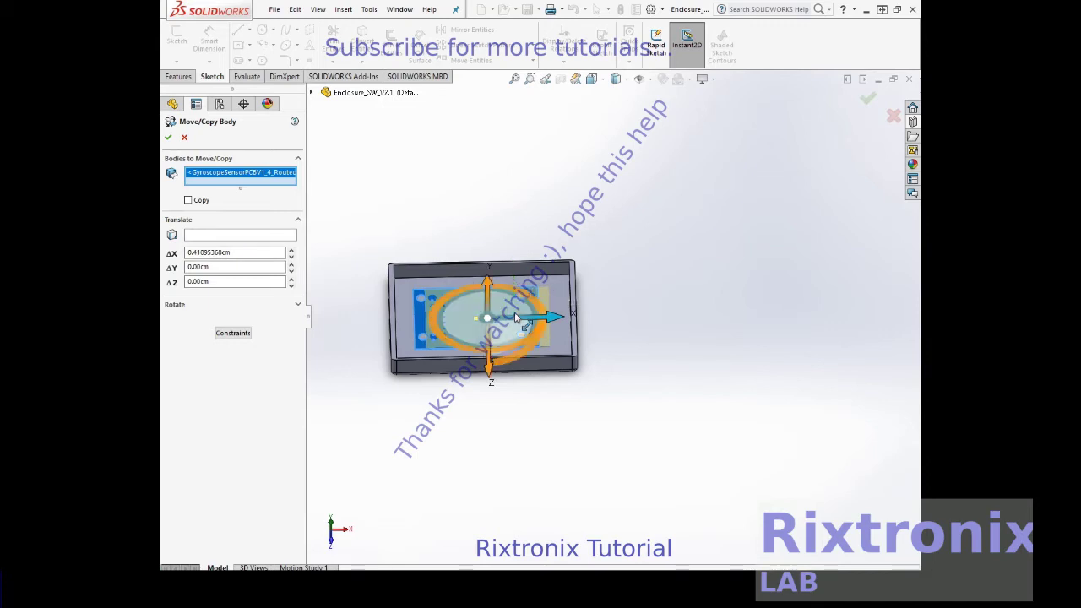
pyautogui.click(168, 136)
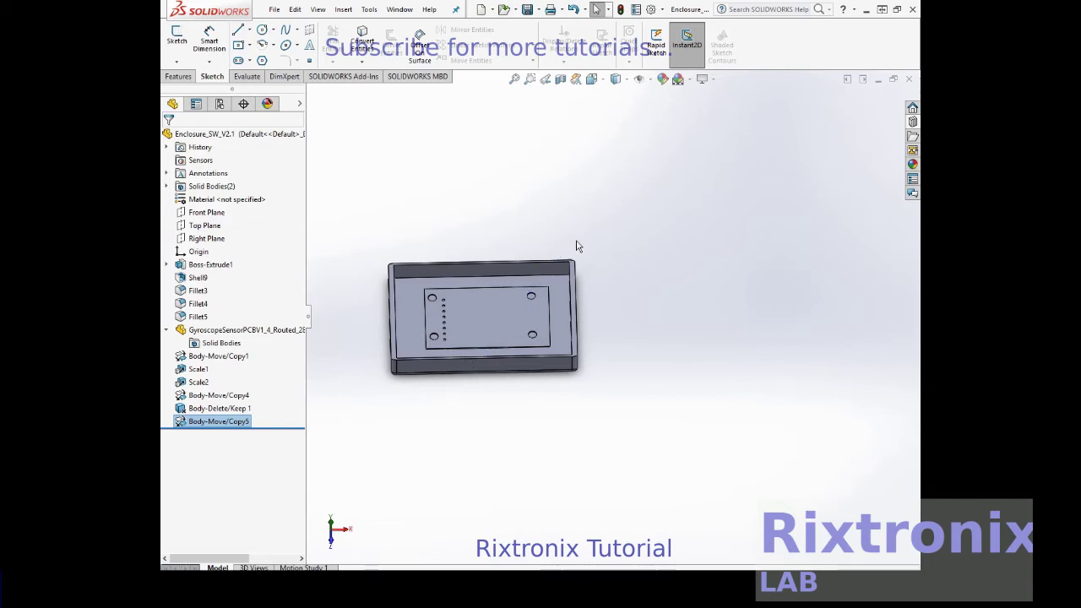
pyautogui.click(540, 299)
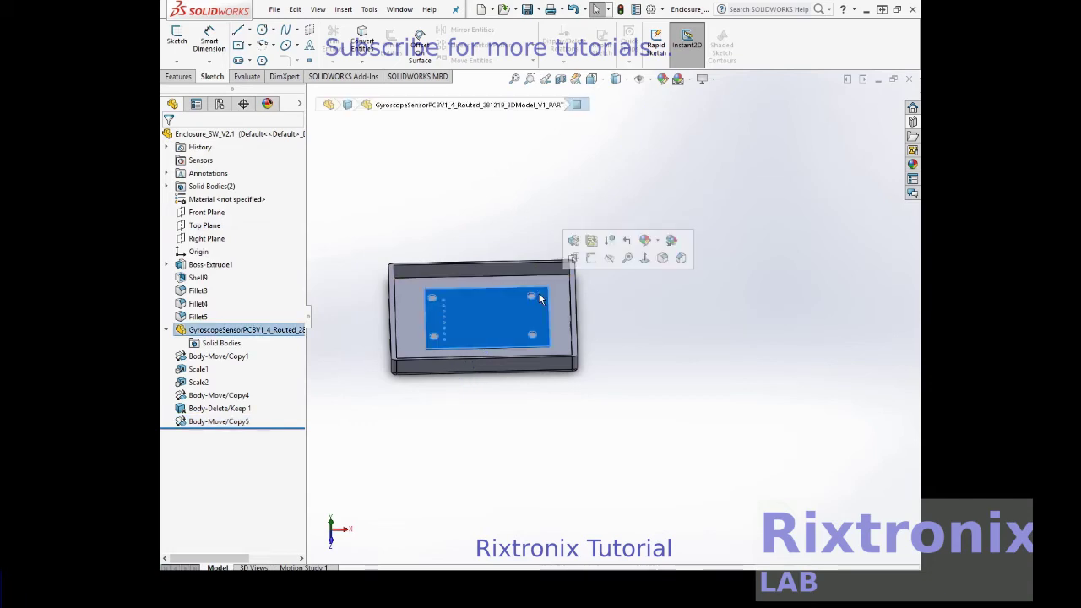
# - Nudge the PCB about -0.30 cm along X as Body-Move/Copy6 and reselect it
pyautogui.click(368, 10)
pyautogui.moveTo(365, 66)
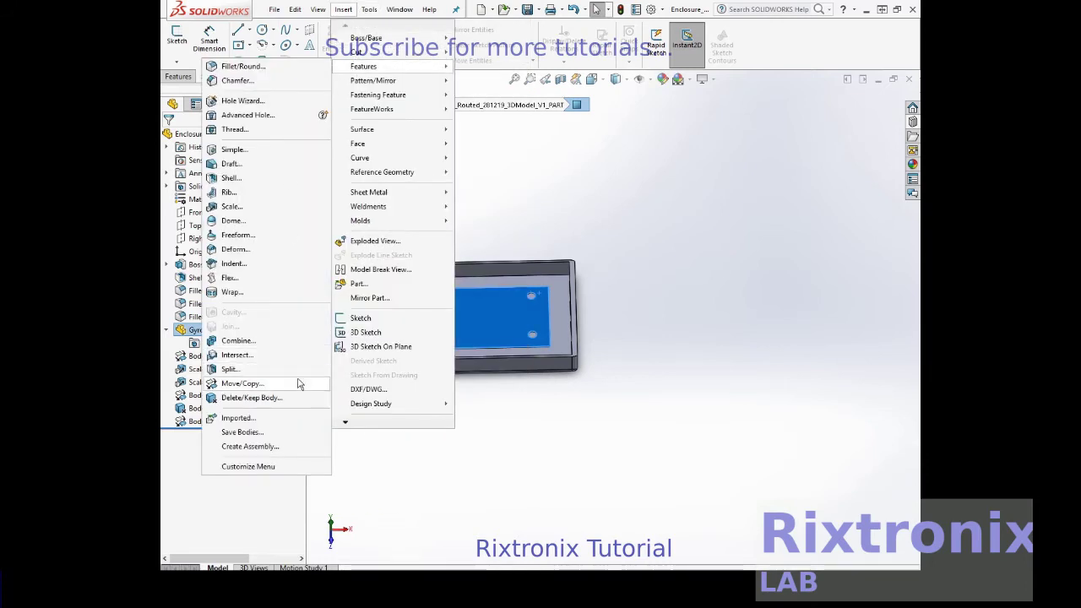
pyautogui.click(300, 383)
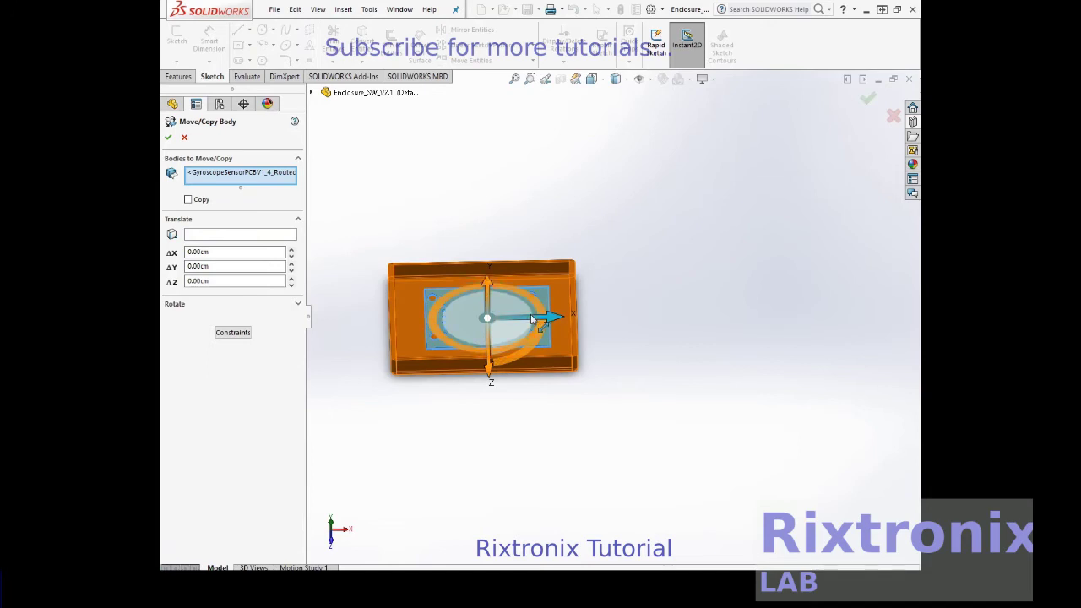
pyautogui.moveTo(533, 319); pyautogui.dragTo(524, 320)
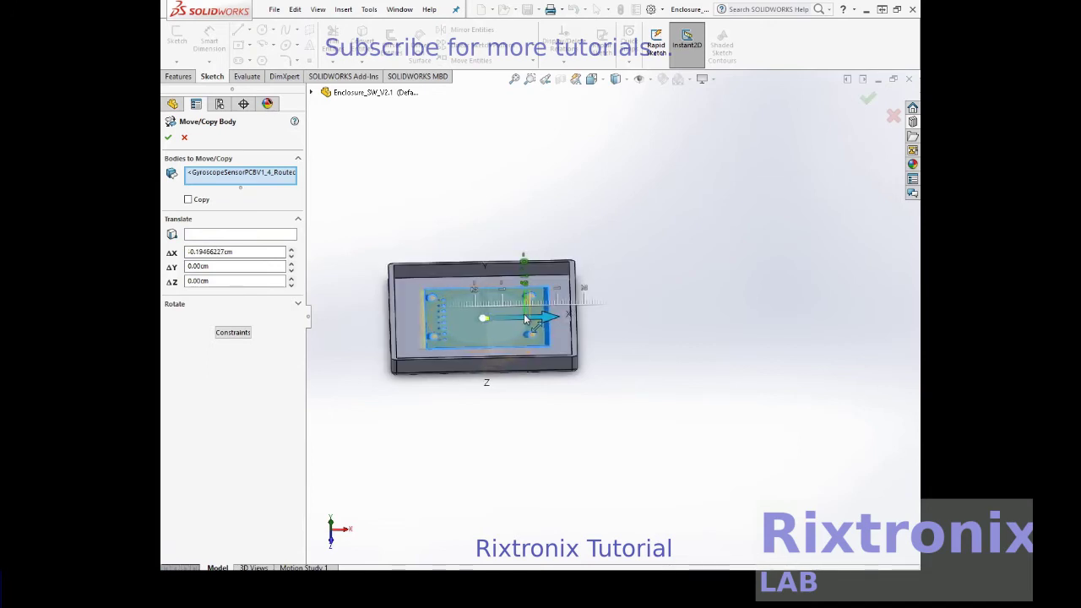
pyautogui.moveTo(523, 320); pyautogui.dragTo(521, 316)
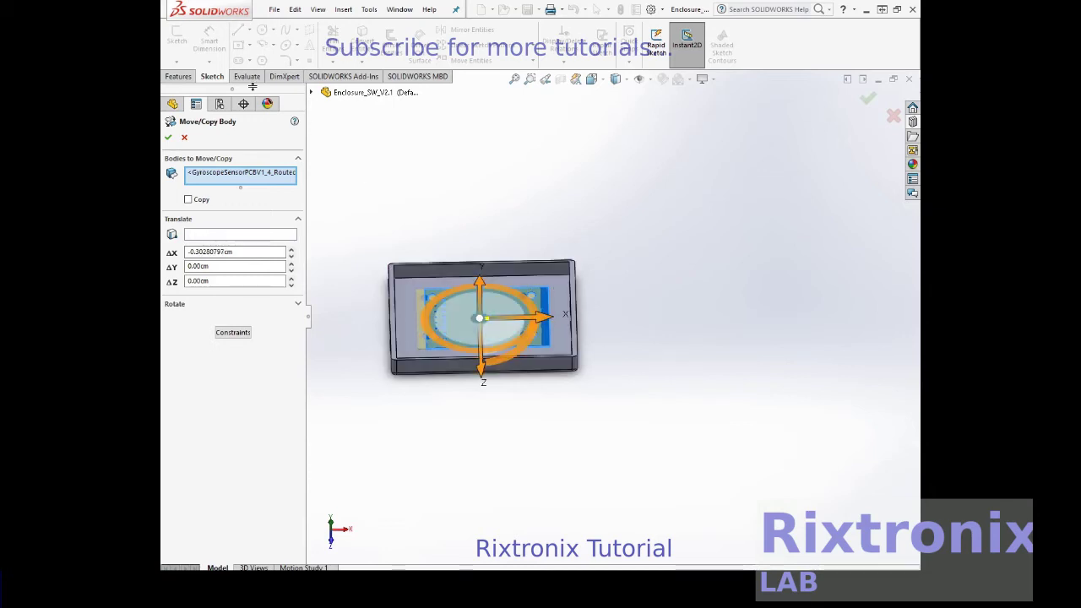
pyautogui.click(171, 139)
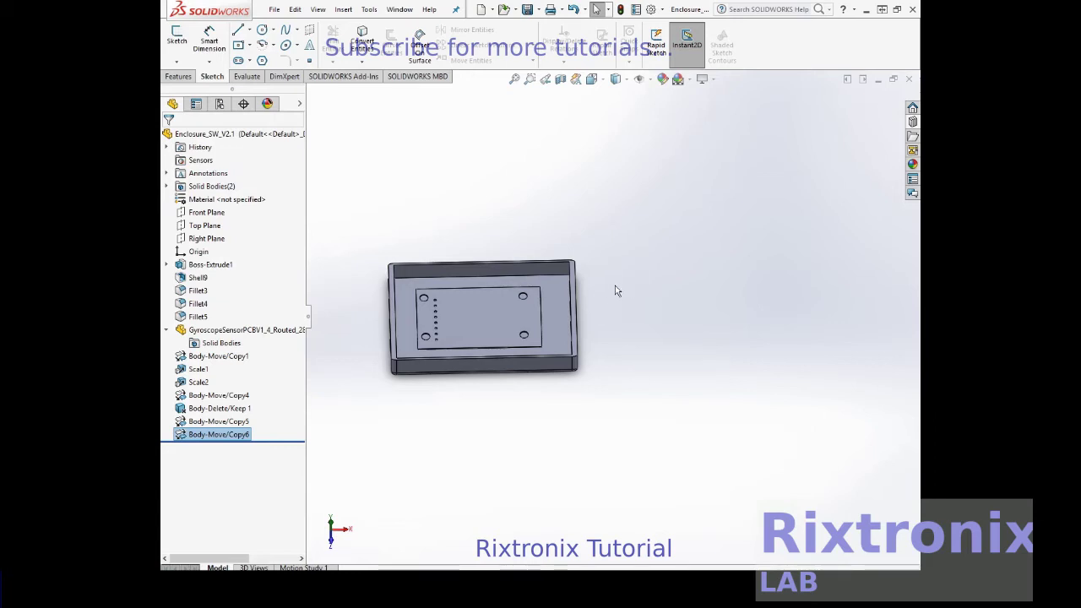
pyautogui.click(514, 310)
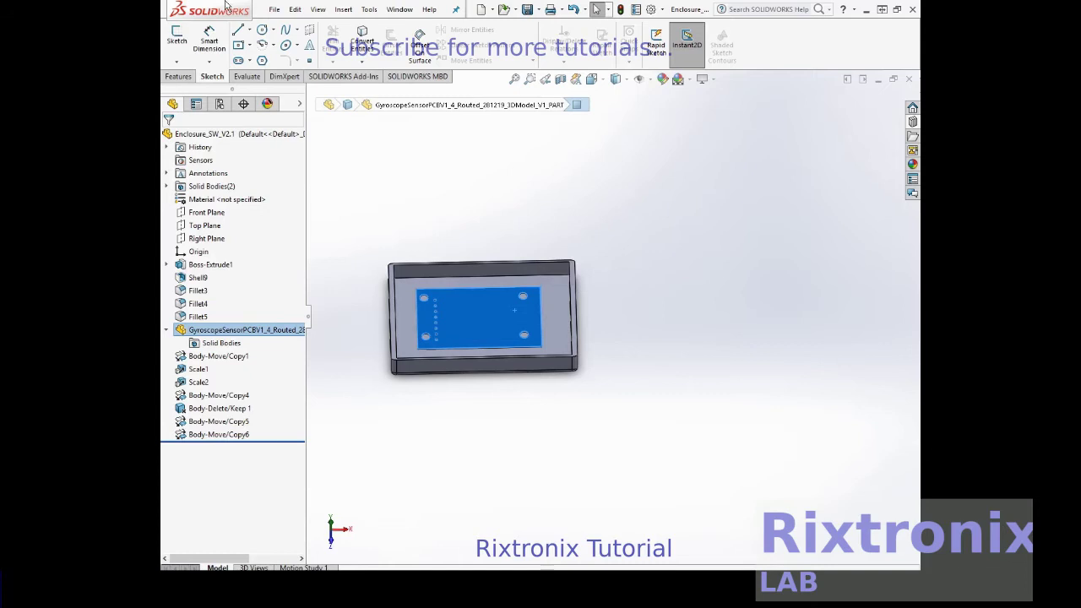
# - Nudge the PCB about 0.17 cm along +X as Body-Move/Copy7, then switch to Top view
pyautogui.click(343, 9)
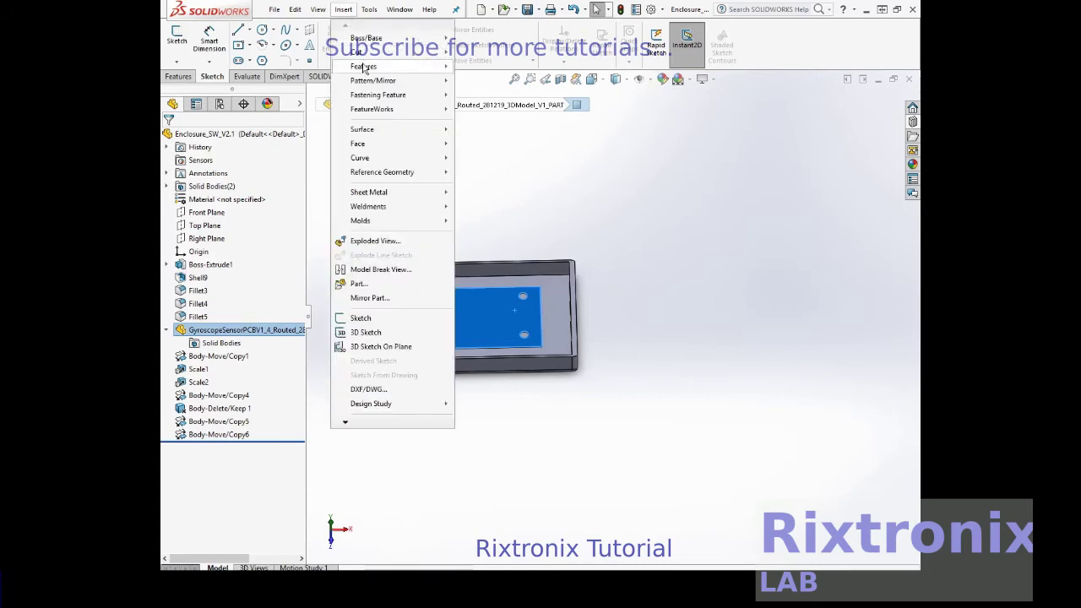
pyautogui.moveTo(363, 66)
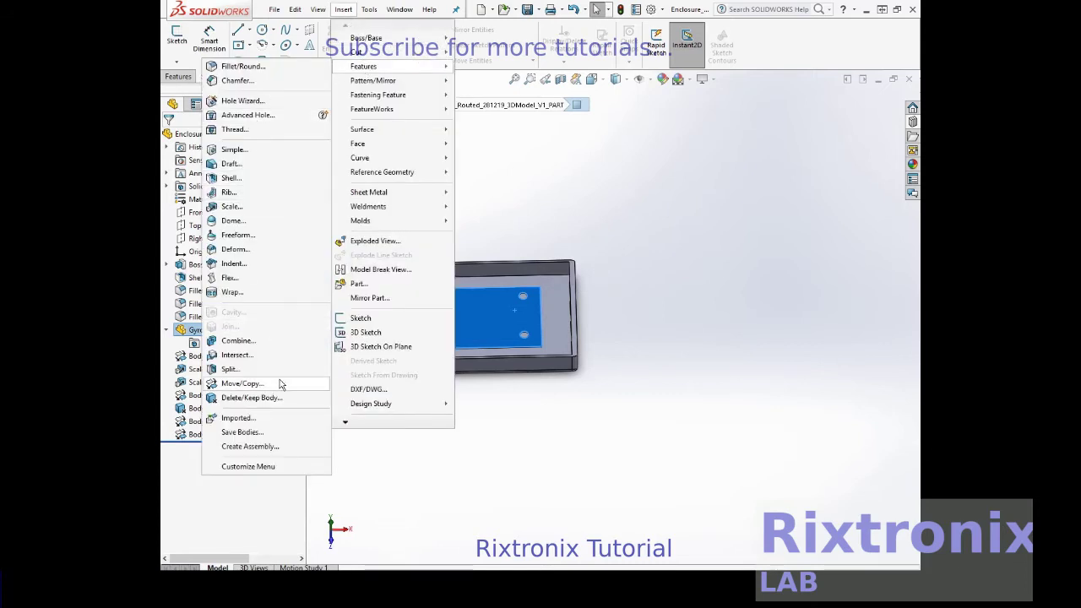
pyautogui.click(280, 384)
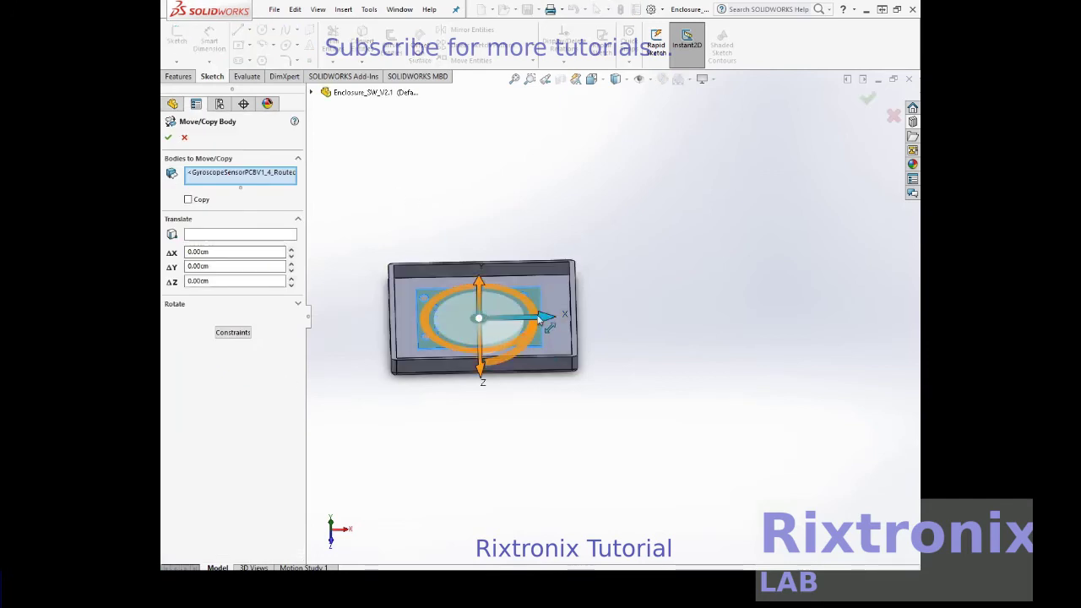
pyautogui.moveTo(539, 318); pyautogui.dragTo(550, 319)
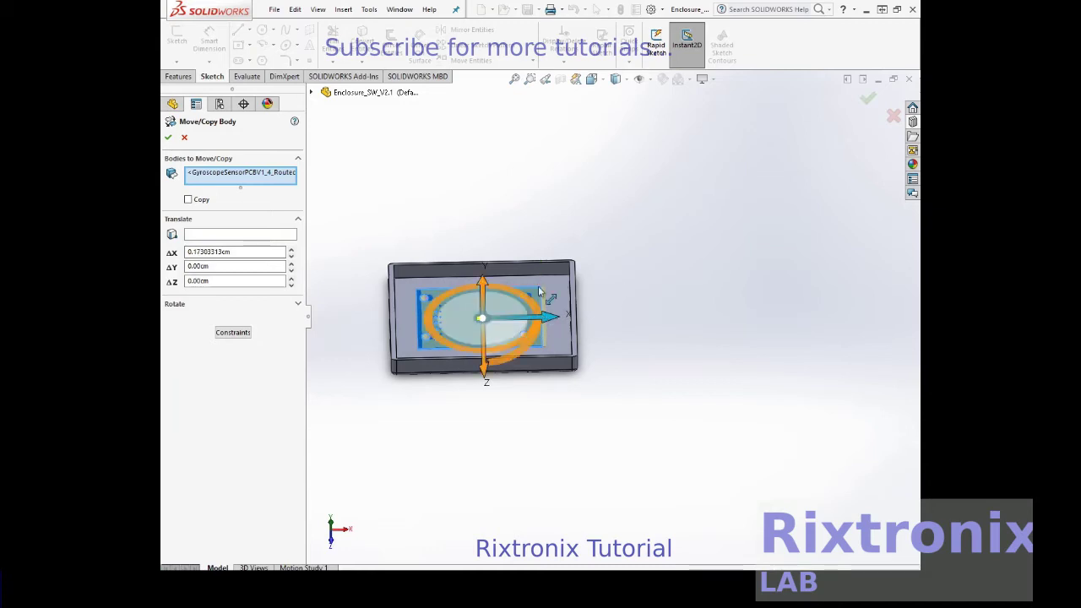
pyautogui.click(168, 137)
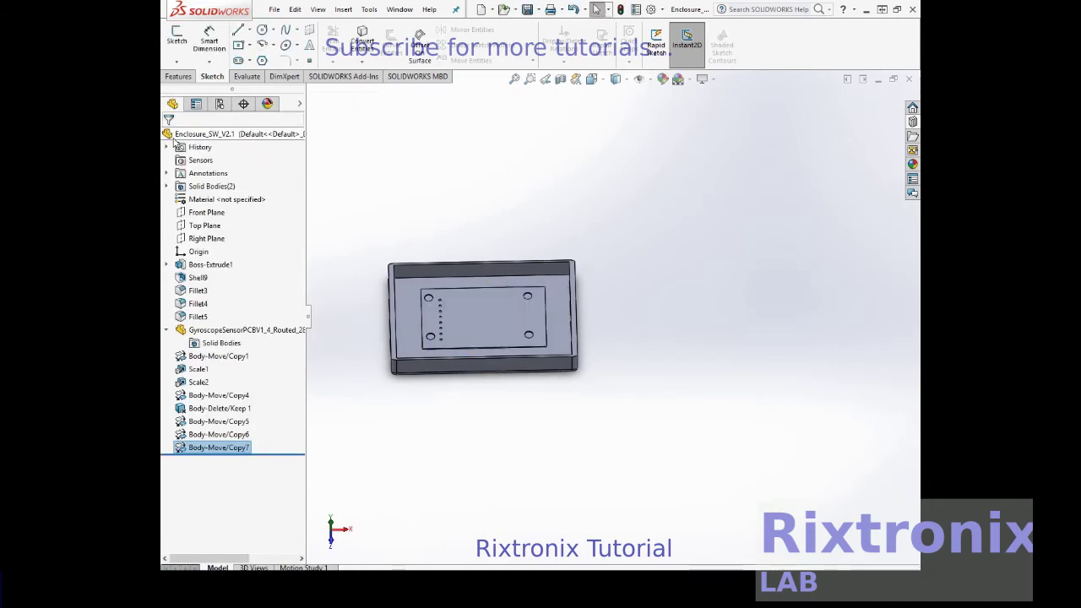
pyautogui.click(671, 282)
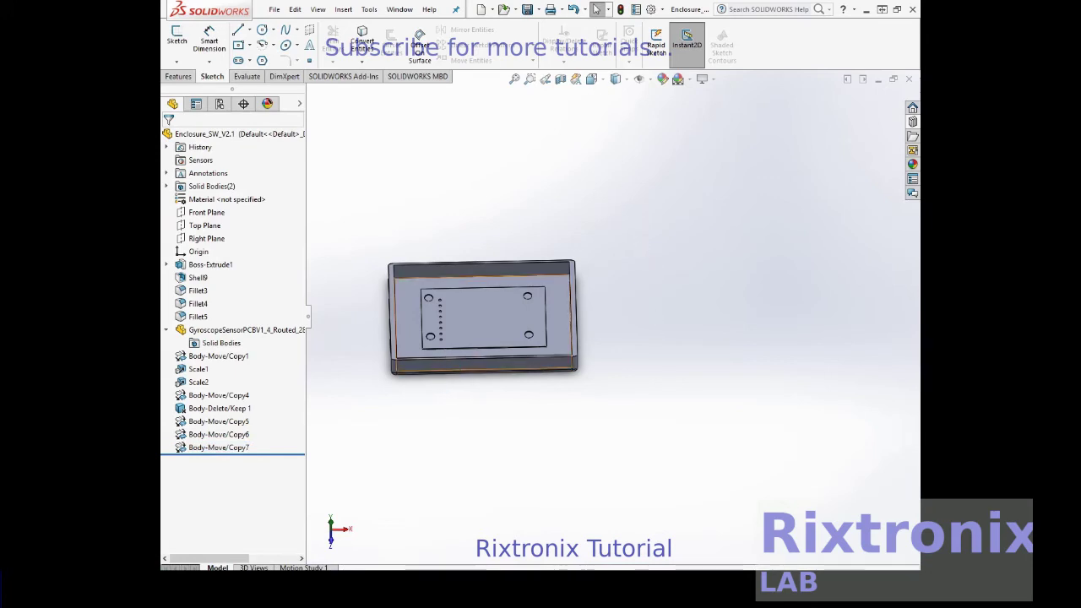
pyautogui.hotkey('ctrl', '5')
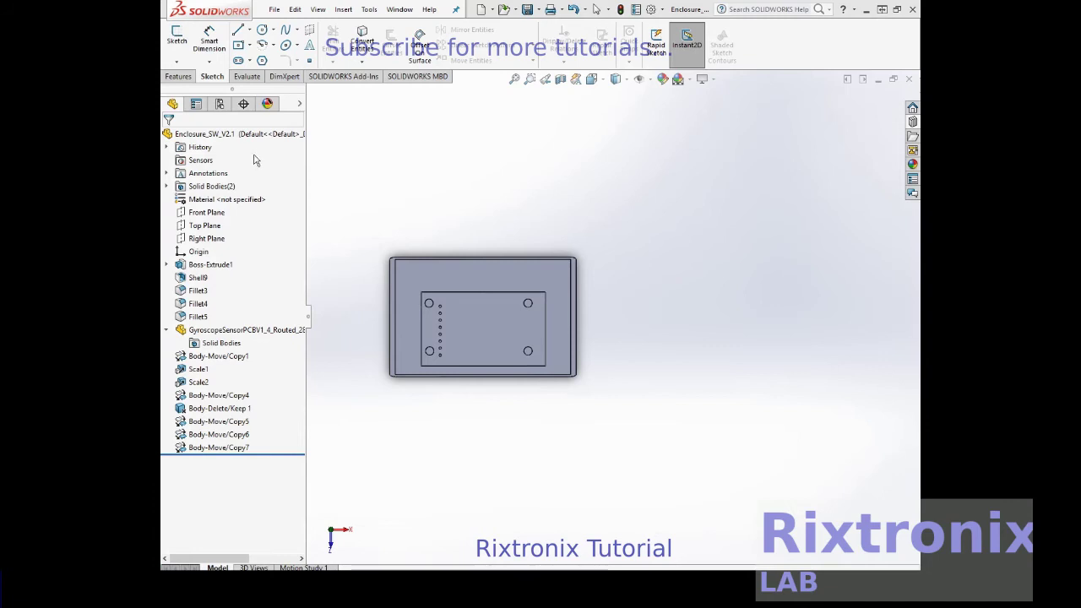
# - Move the PCB body about -0.48 cm along Z, creating Body-Move/Copy8
pyautogui.click(343, 10)
pyautogui.moveTo(364, 66)
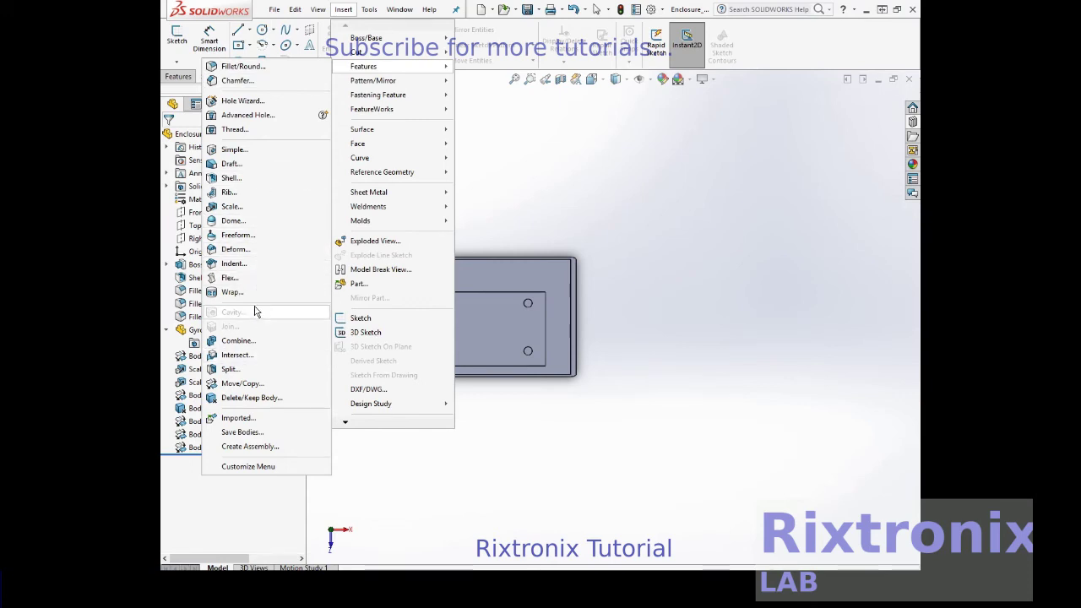
pyautogui.click(254, 383)
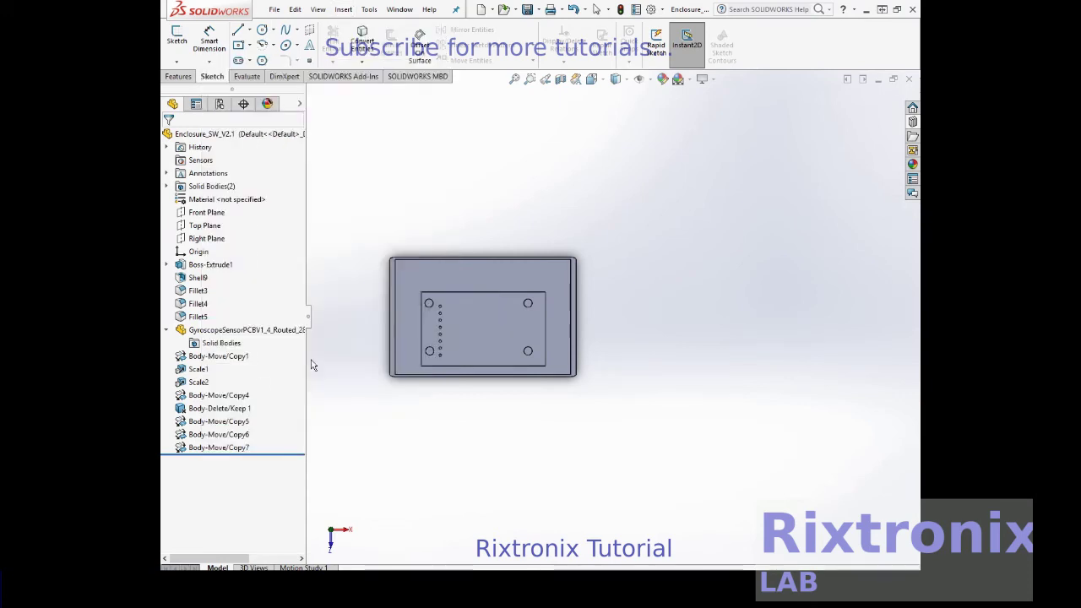
pyautogui.click(474, 321)
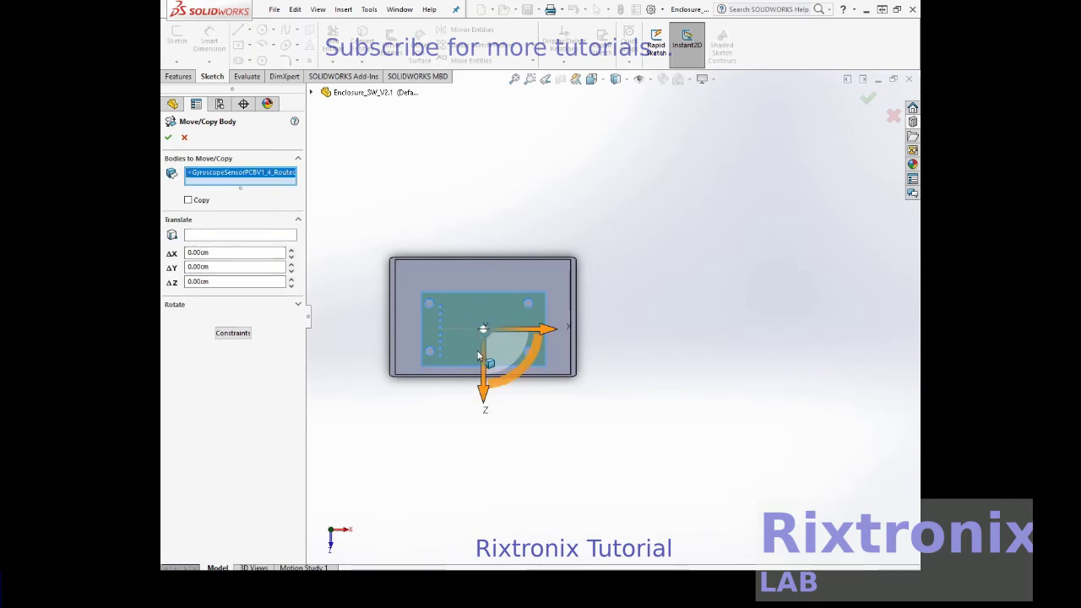
pyautogui.moveTo(482, 359); pyautogui.dragTo(484, 339)
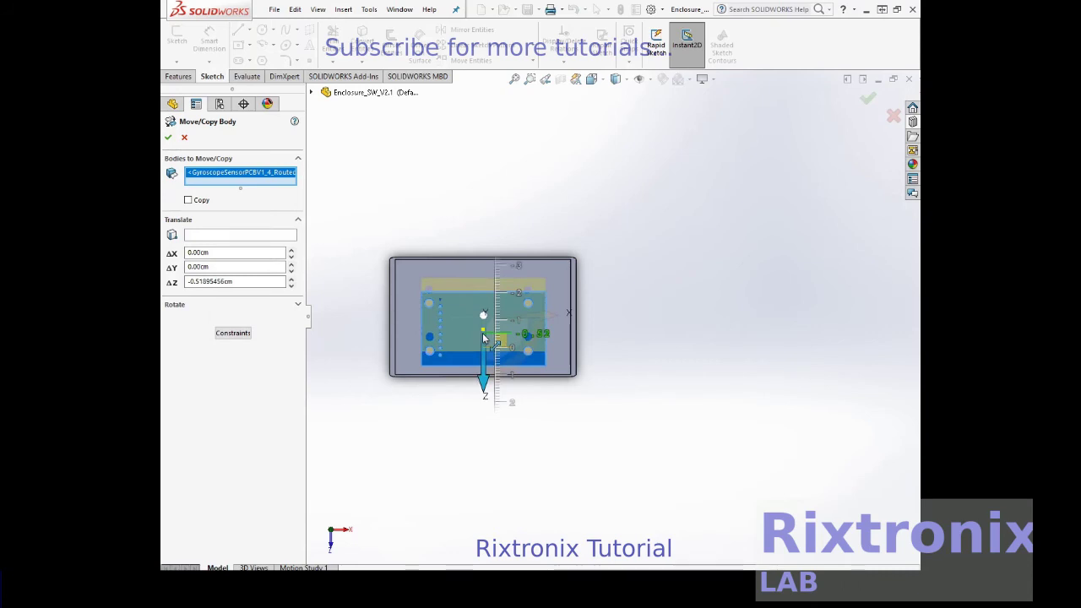
pyautogui.moveTo(483, 338); pyautogui.dragTo(484, 338)
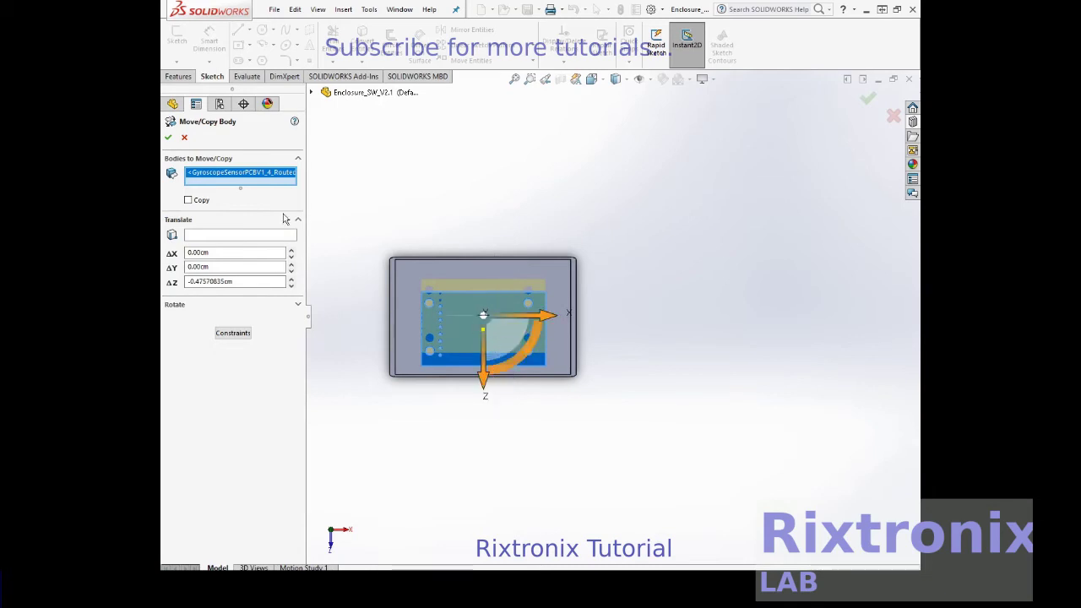
pyautogui.click(170, 138)
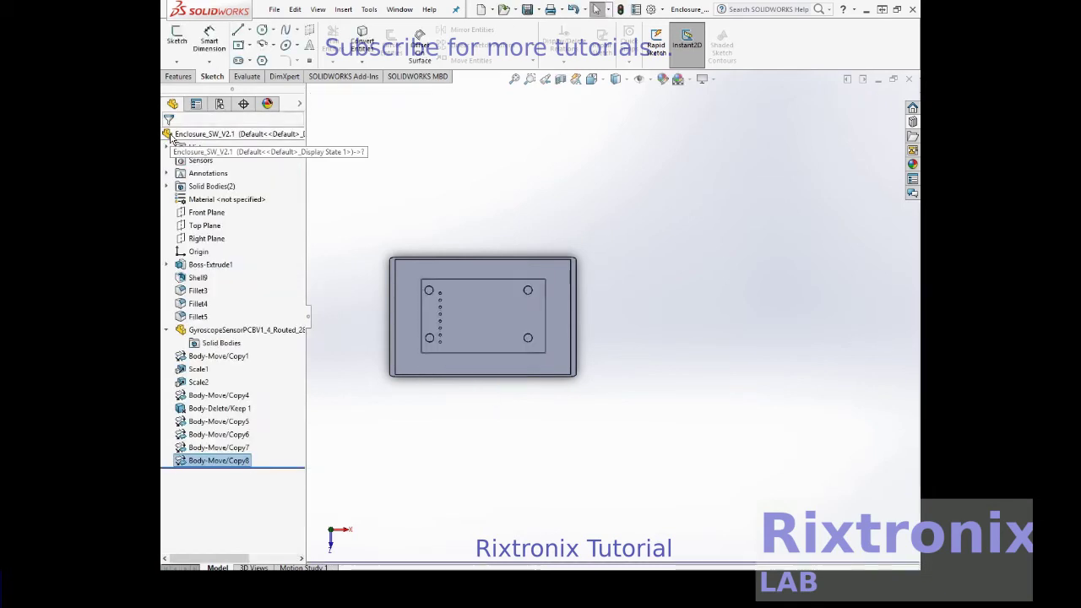
pyautogui.rightClick(668, 292)
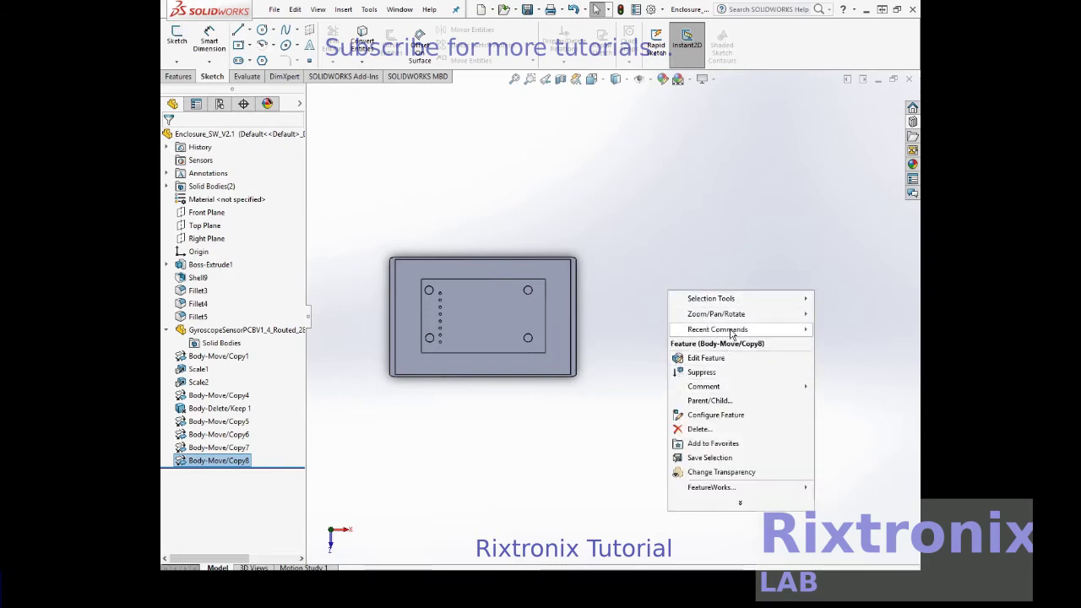
pyautogui.moveTo(716, 313)
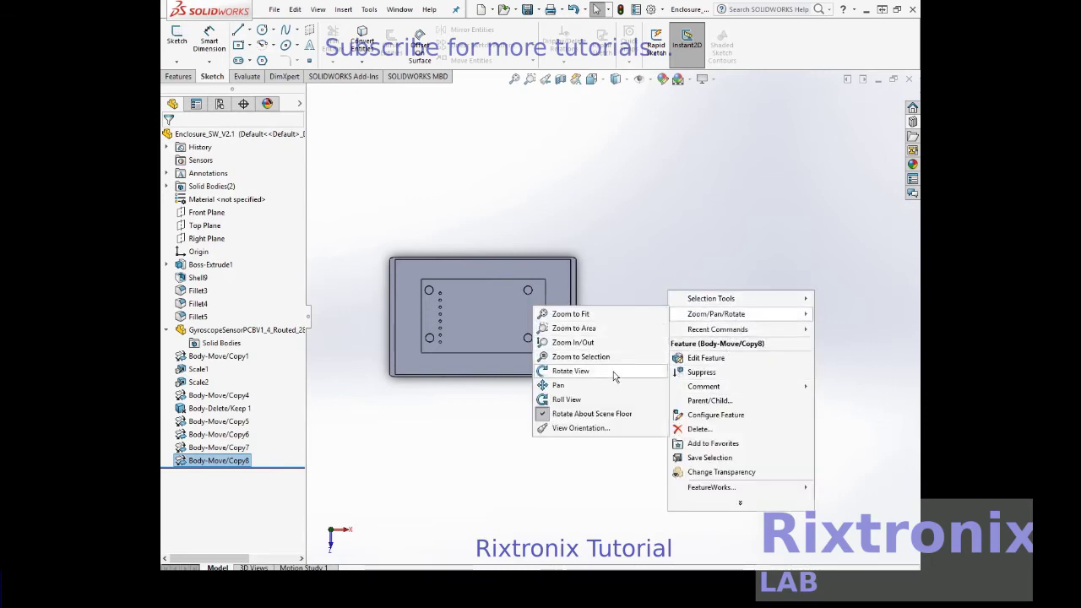
# - Orbit the model to show the enclosure's top face and mounting holes
pyautogui.click(570, 371)
pyautogui.moveTo(670, 321); pyautogui.dragTo(678, 162)
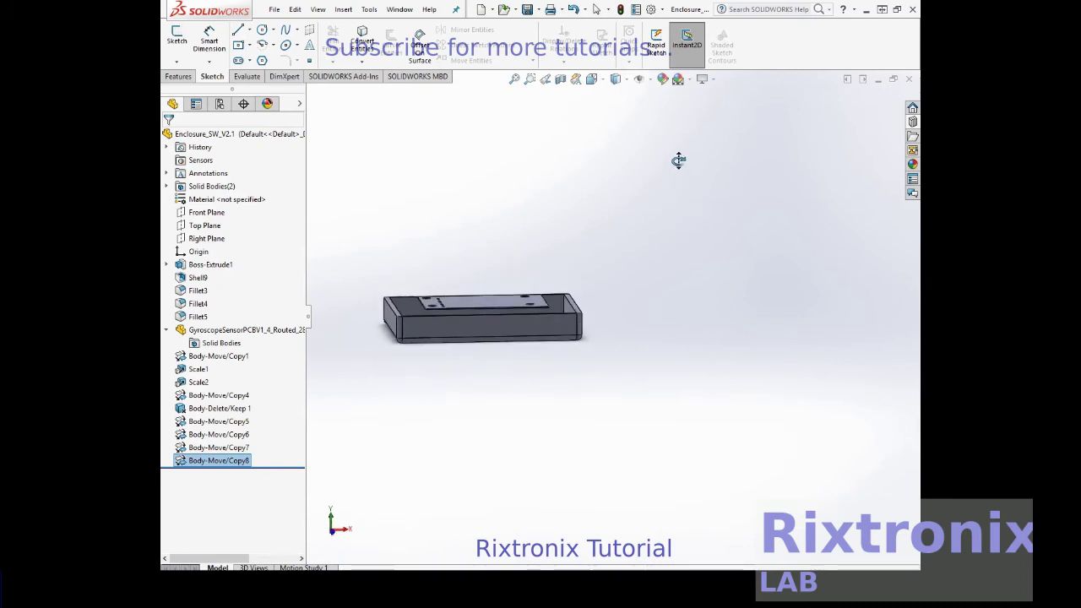
pyautogui.moveTo(678, 161)
pyautogui.mouseDown()
pyautogui.moveTo(666, 191)
pyautogui.moveTo(678, 312)
pyautogui.mouseUp()
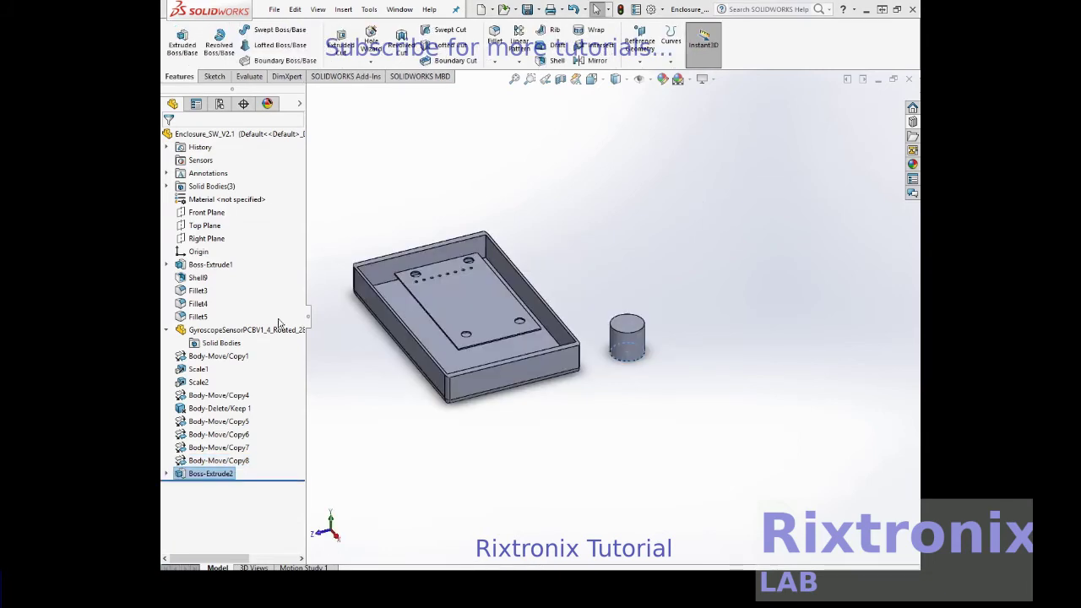
# - Start moving the Boss-Extrude2 cylinder into the box, offset -1.00 cm X and 2.88 cm Z
pyautogui.click(635, 341)
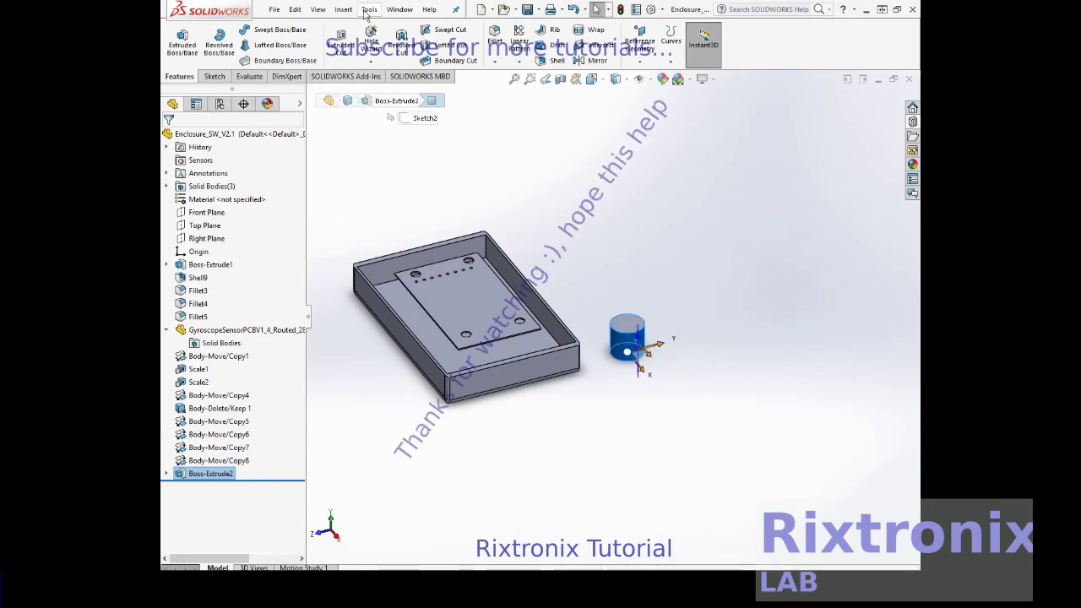
pyautogui.click(348, 10)
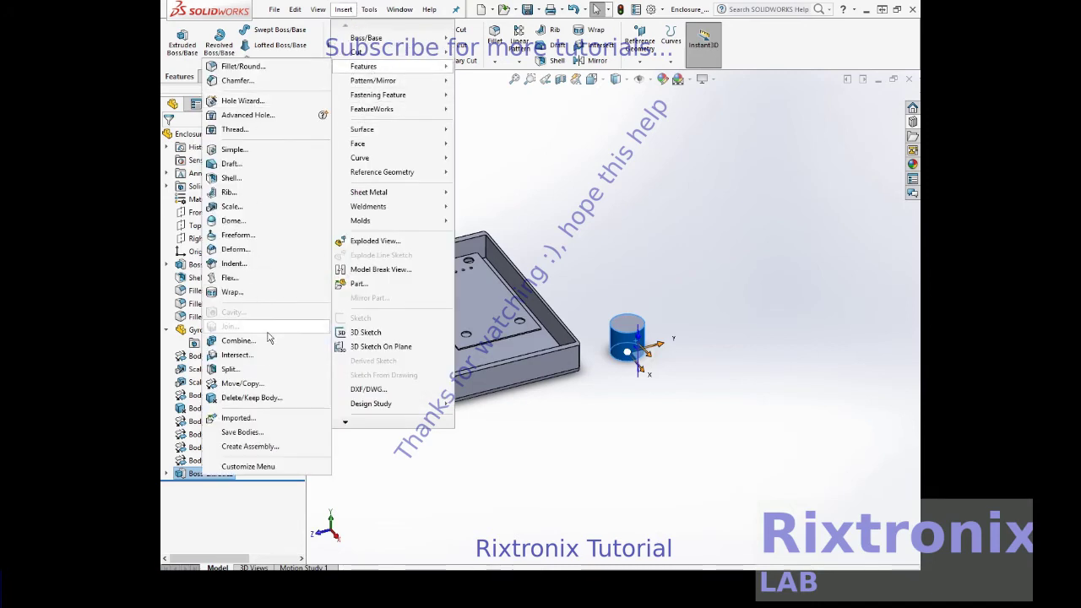
pyautogui.click(270, 389)
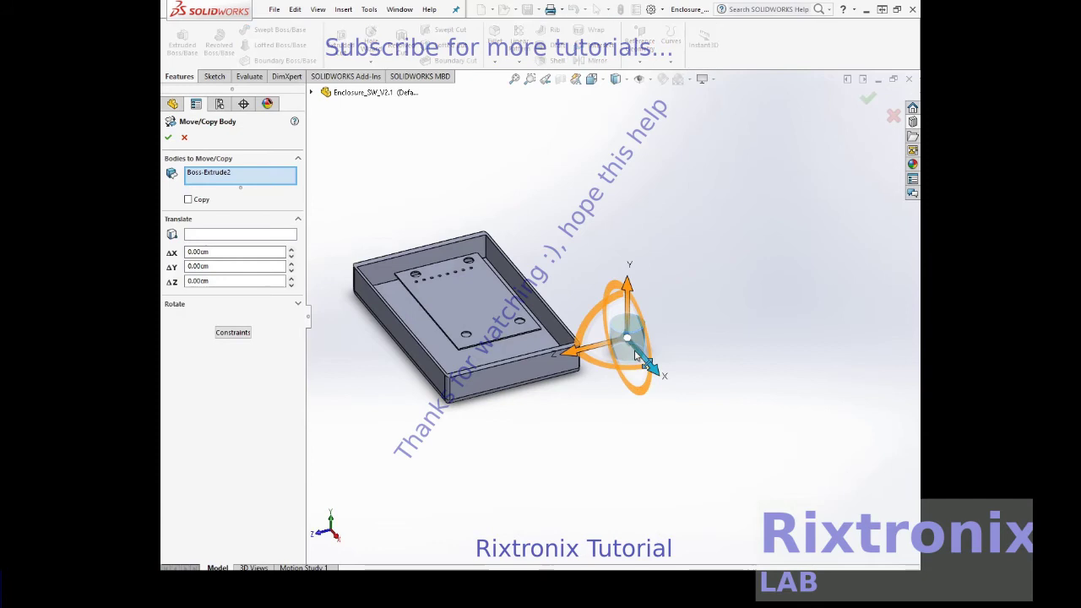
pyautogui.moveTo(609, 347); pyautogui.dragTo(511, 359)
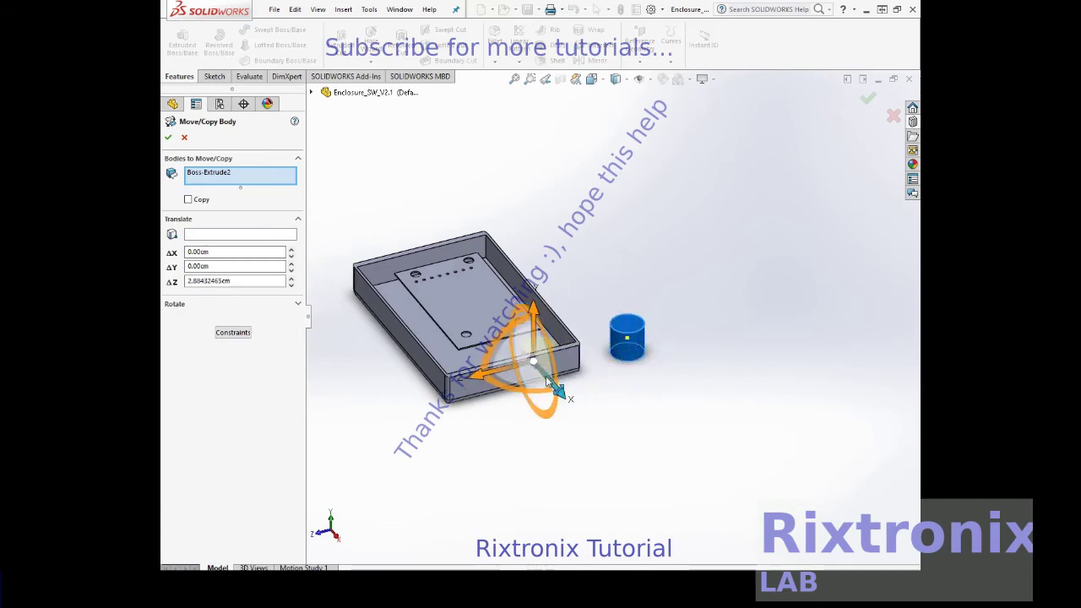
pyautogui.moveTo(549, 395); pyautogui.dragTo(534, 342)
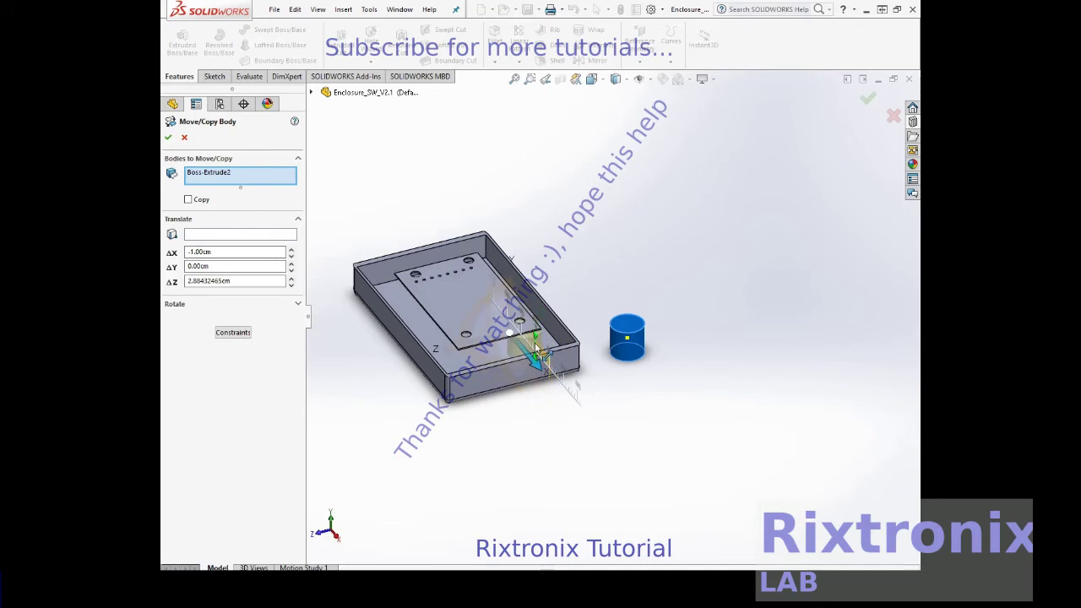
# - Bring up the right-click menu to reach the view rotation options
pyautogui.rightClick(732, 158)
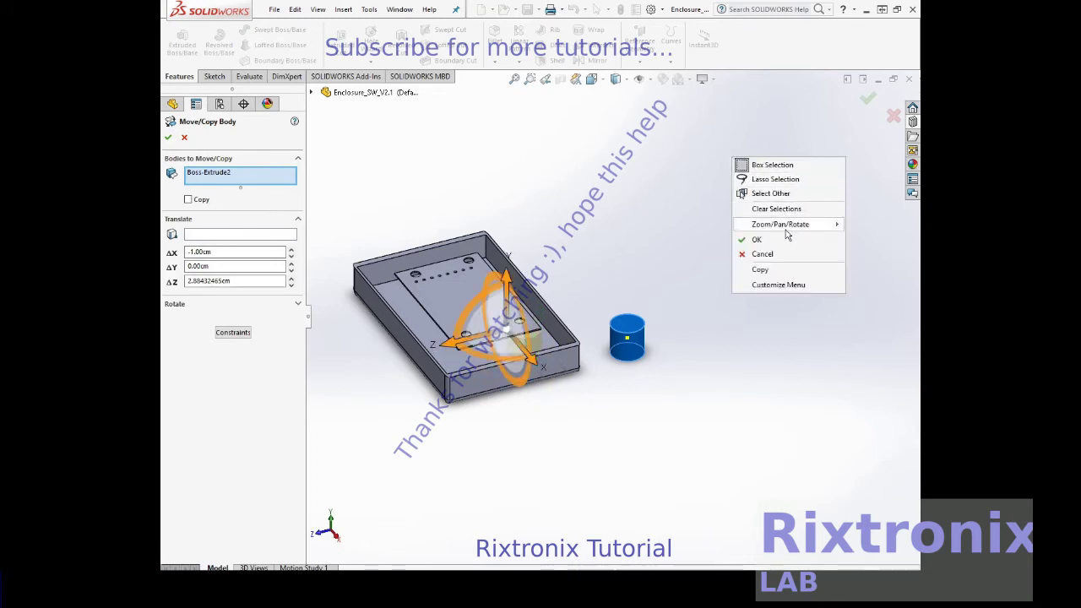
pyautogui.rightClick(616, 136)
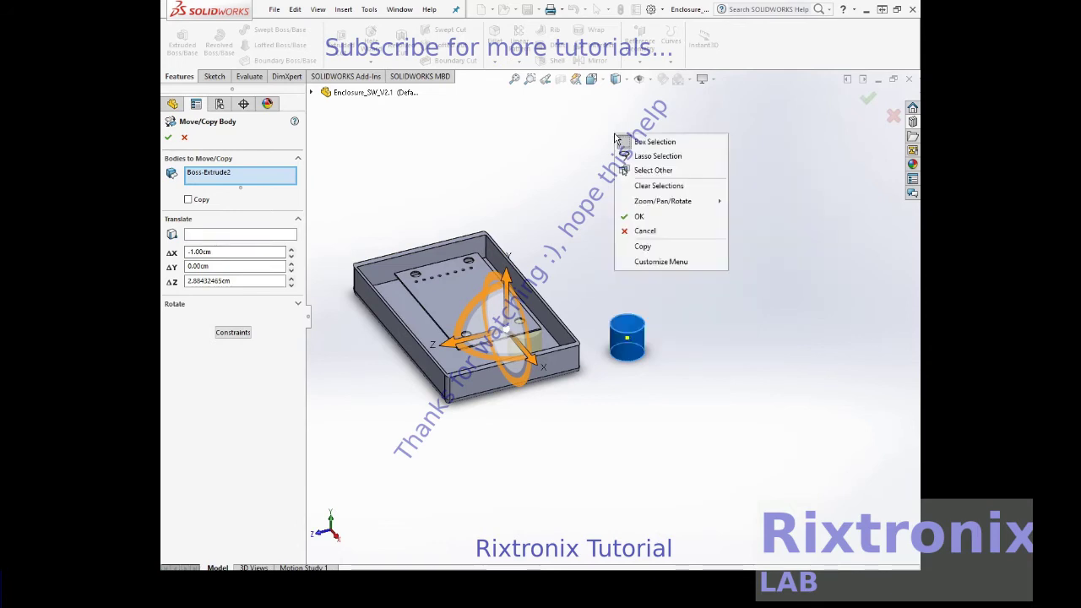
pyautogui.click(574, 137)
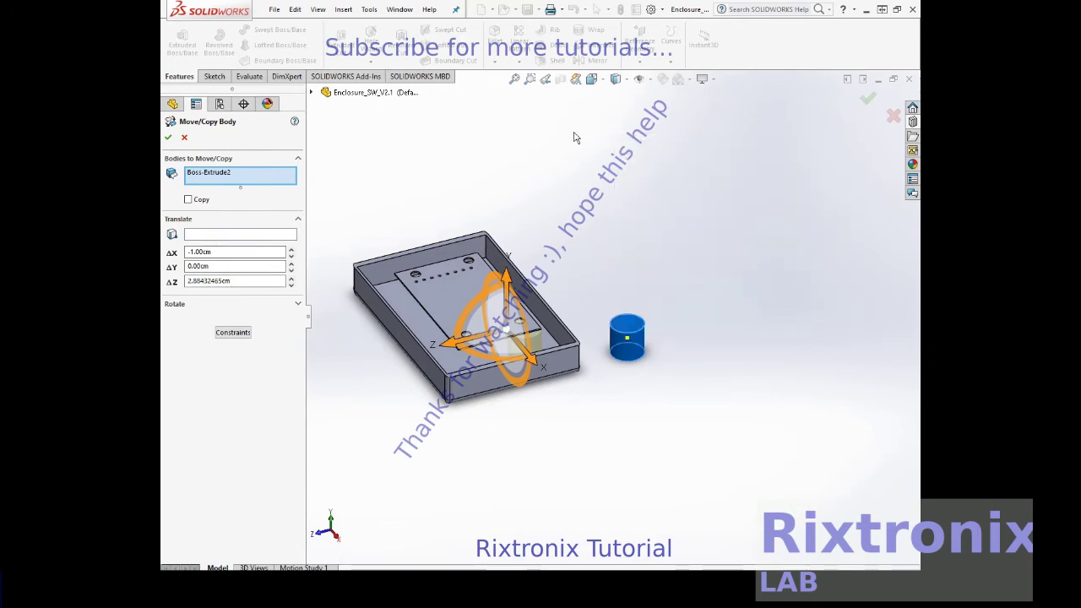
pyautogui.rightClick(575, 136)
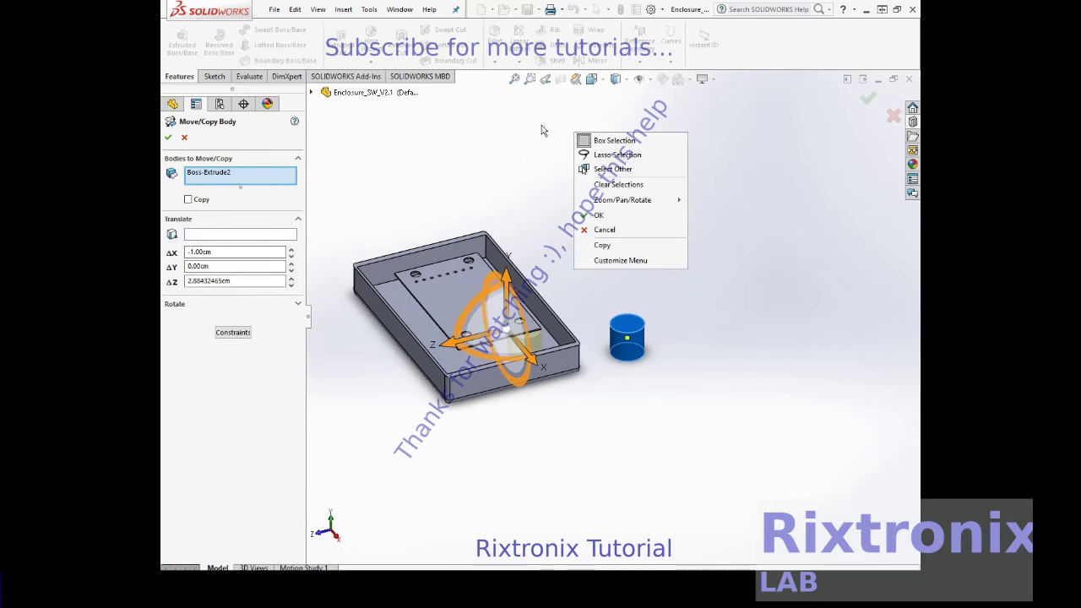
pyautogui.rightClick(542, 127)
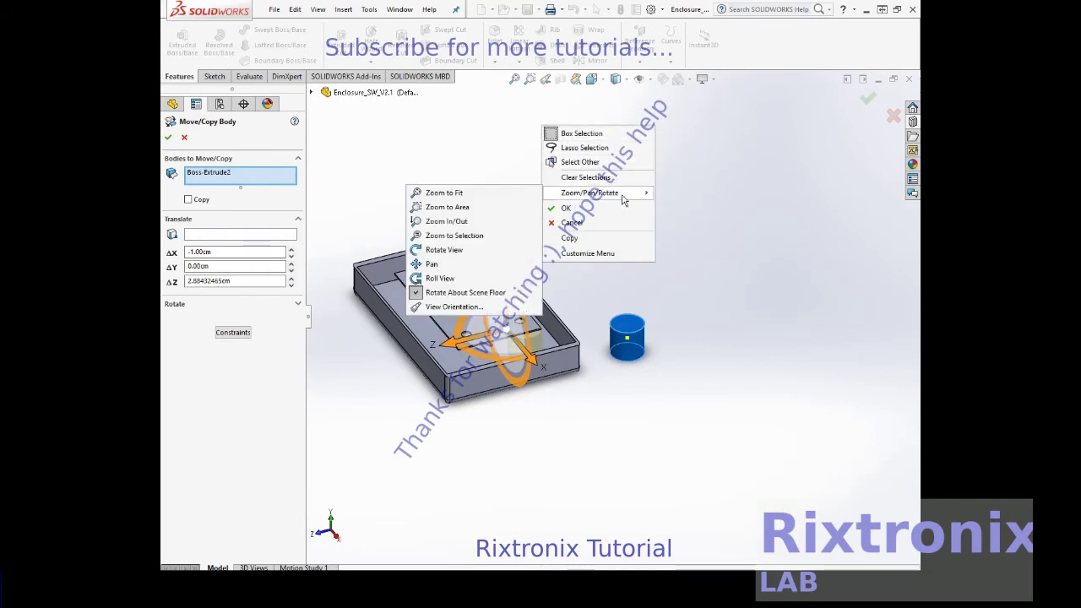
pyautogui.moveTo(622, 200)
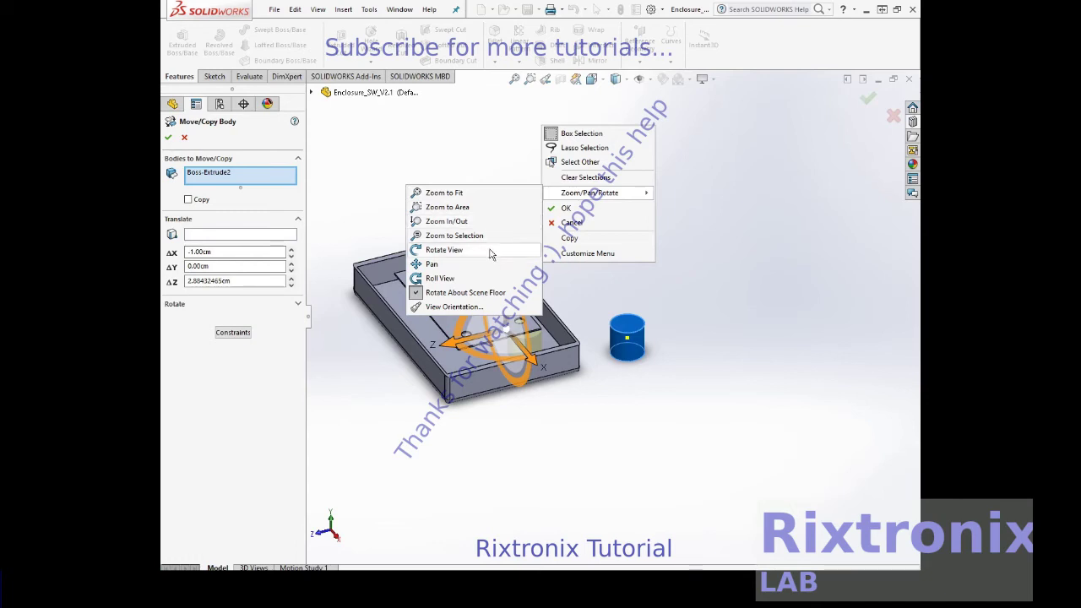
# - Place the standoff at about -1.30 cm X and 3.09 cm Z, committing Body-Move/Copy9
pyautogui.click(444, 250)
pyautogui.moveTo(532, 198)
pyautogui.mouseDown()
pyautogui.moveTo(499, 178)
pyautogui.moveTo(588, 218)
pyautogui.moveTo(640, 271)
pyautogui.moveTo(623, 299)
pyautogui.mouseUp()
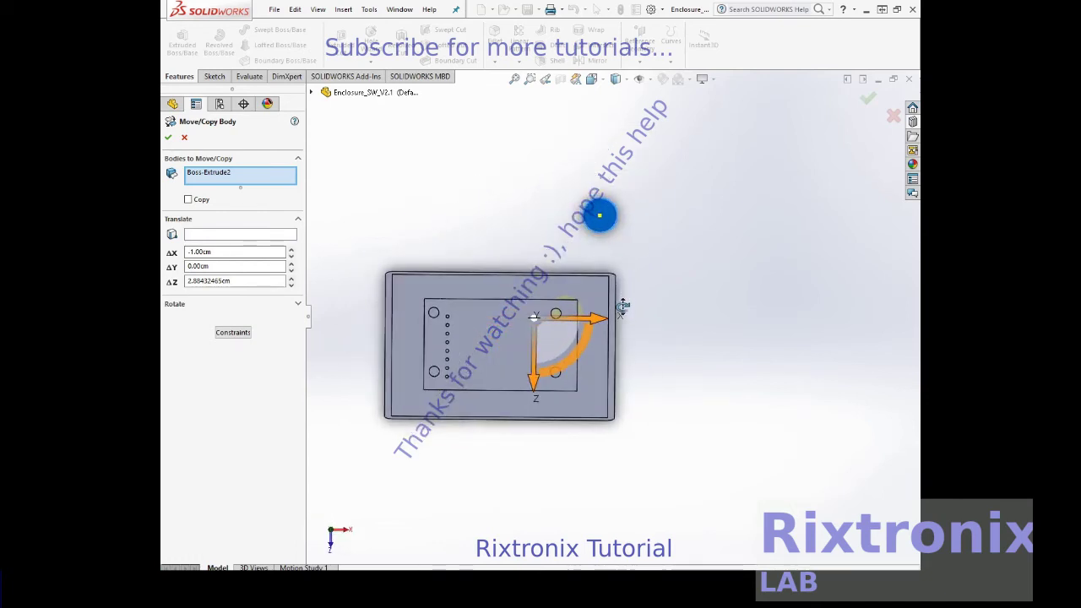
pyautogui.moveTo(623, 309); pyautogui.dragTo(621, 320)
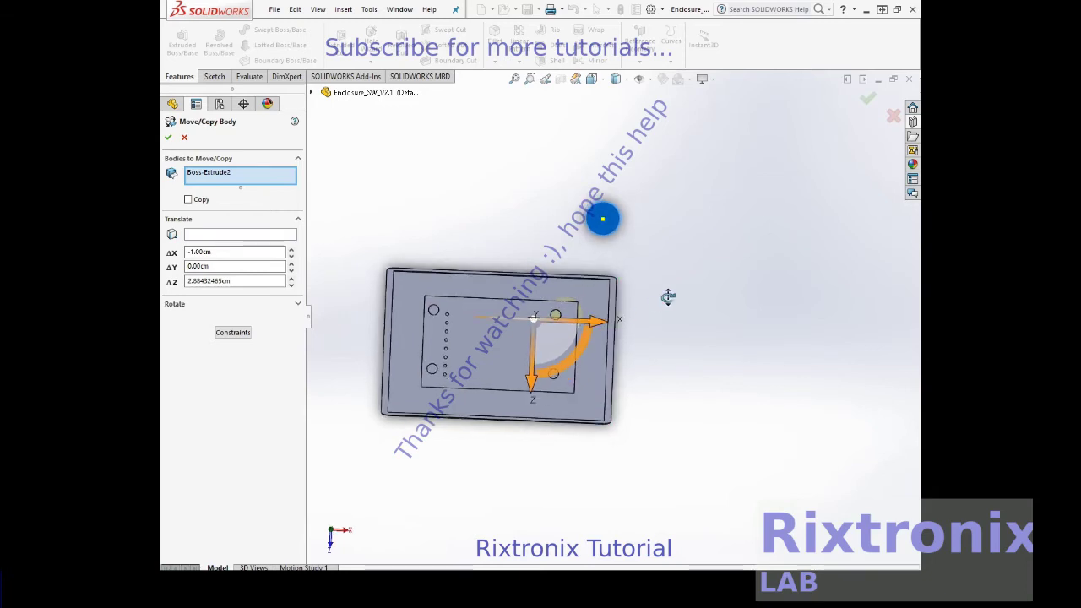
pyautogui.moveTo(598, 322)
pyautogui.mouseDown()
pyautogui.moveTo(596, 311)
pyautogui.moveTo(609, 319)
pyautogui.mouseUp()
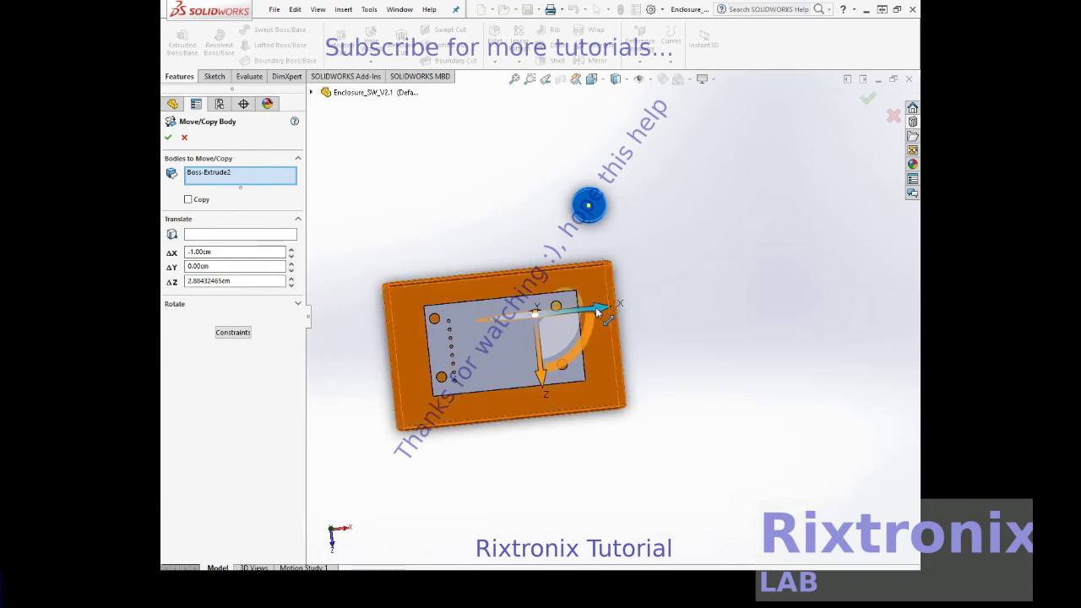
pyautogui.moveTo(596, 307); pyautogui.dragTo(581, 309)
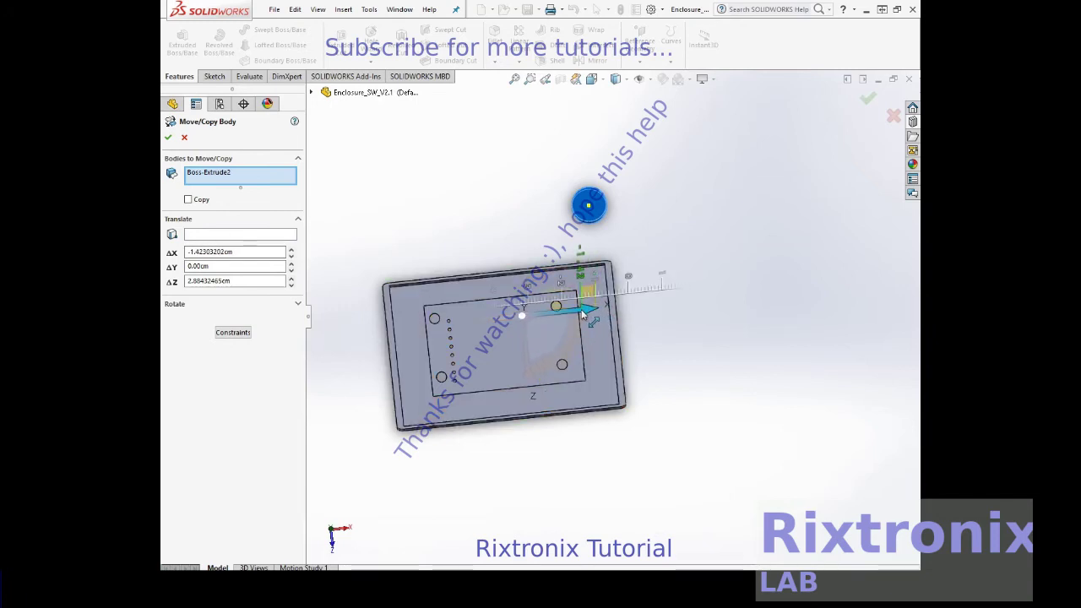
pyautogui.moveTo(581, 310); pyautogui.dragTo(583, 309)
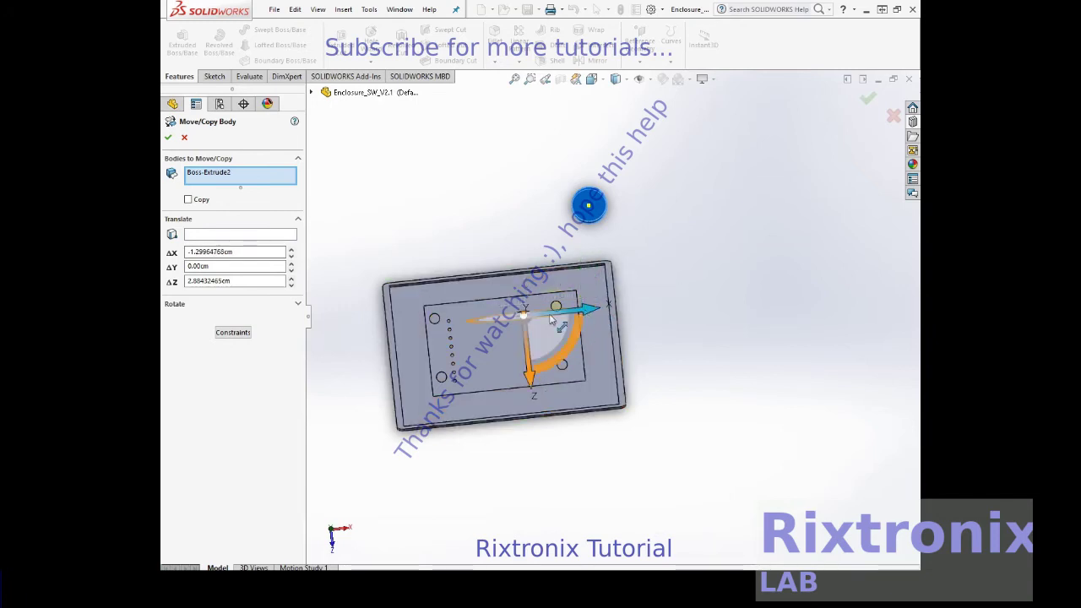
pyautogui.moveTo(529, 333); pyautogui.dragTo(528, 346)
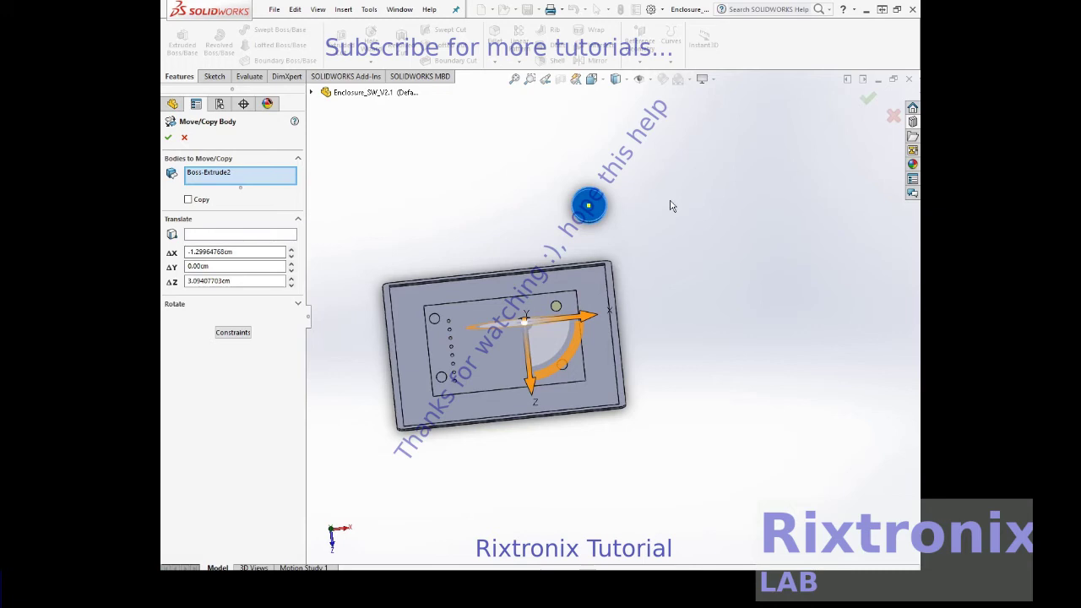
pyautogui.click(168, 138)
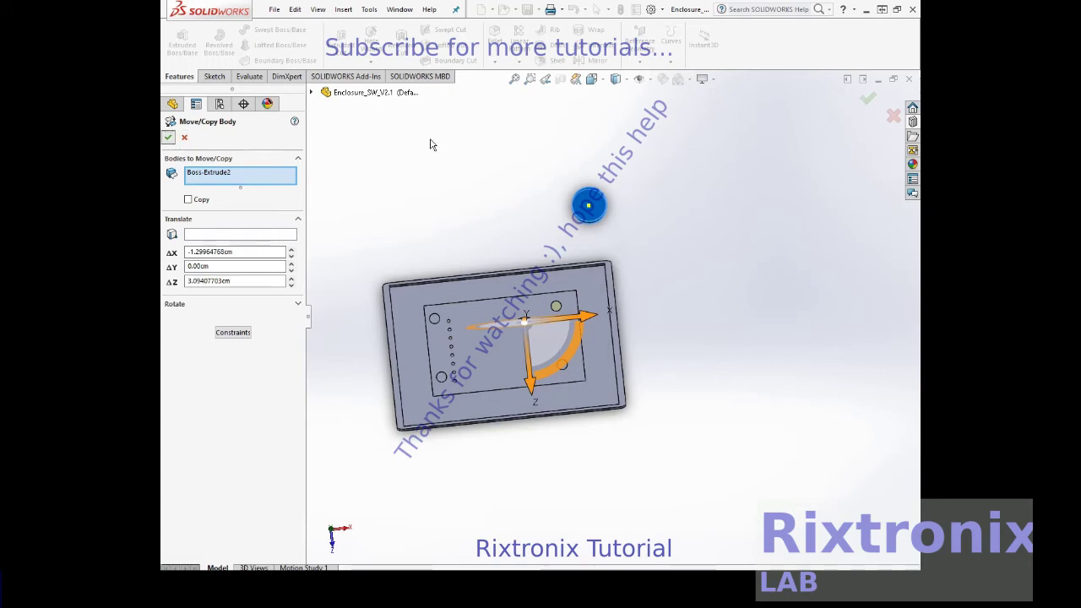
# - Orbit the enclosure to an isometric view and begin a new Move/Copy Body
pyautogui.rightClick(682, 215)
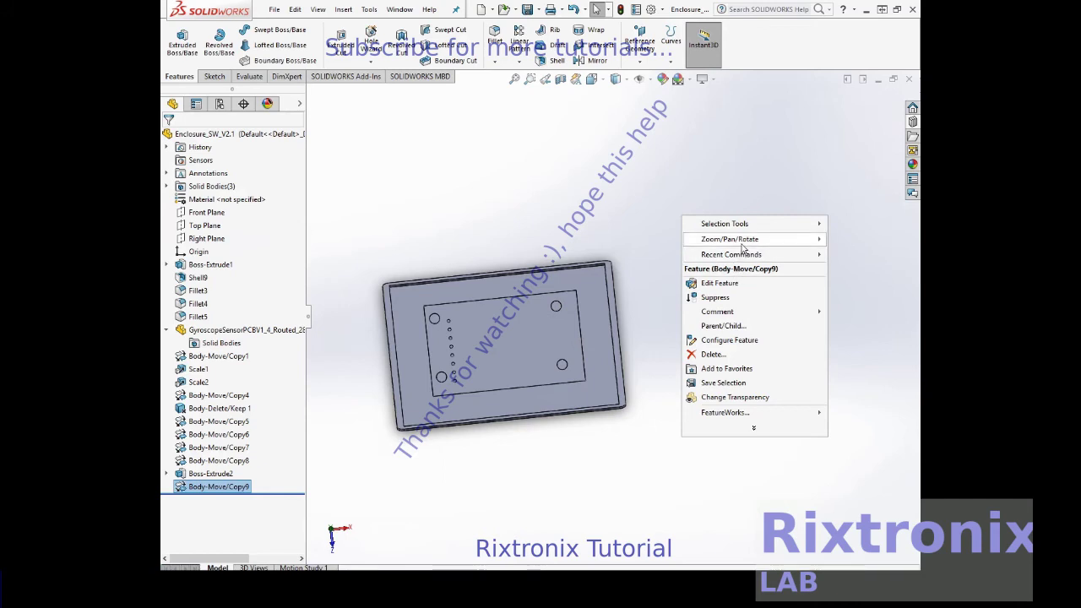
pyautogui.moveTo(730, 239)
pyautogui.click(676, 295)
pyautogui.moveTo(684, 287)
pyautogui.mouseDown()
pyautogui.moveTo(621, 139)
pyautogui.moveTo(543, 123)
pyautogui.moveTo(553, 223)
pyautogui.moveTo(550, 177)
pyautogui.mouseUp()
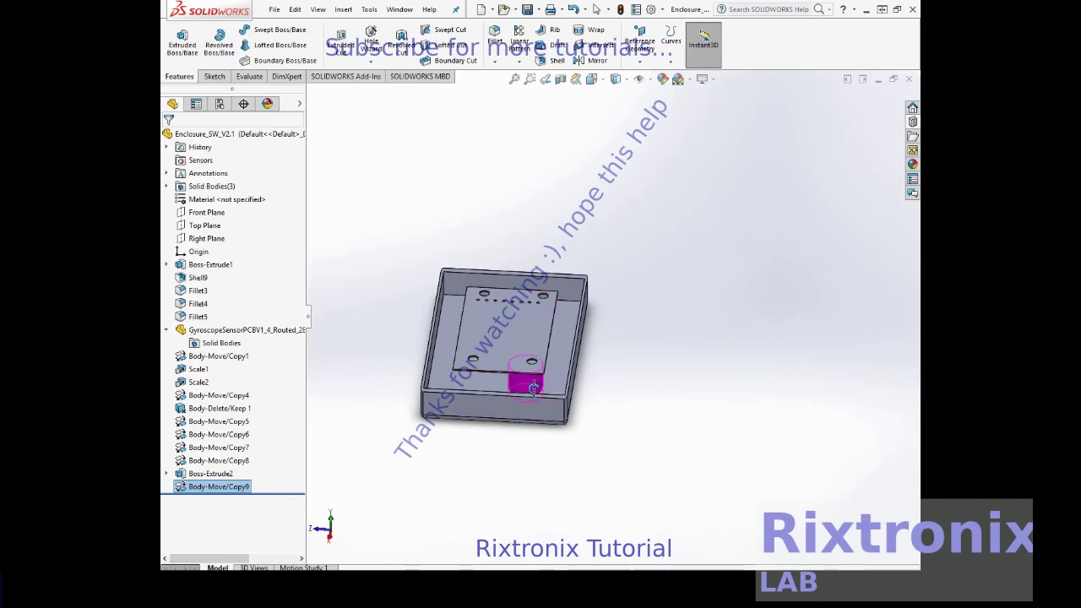
pyautogui.click(348, 14)
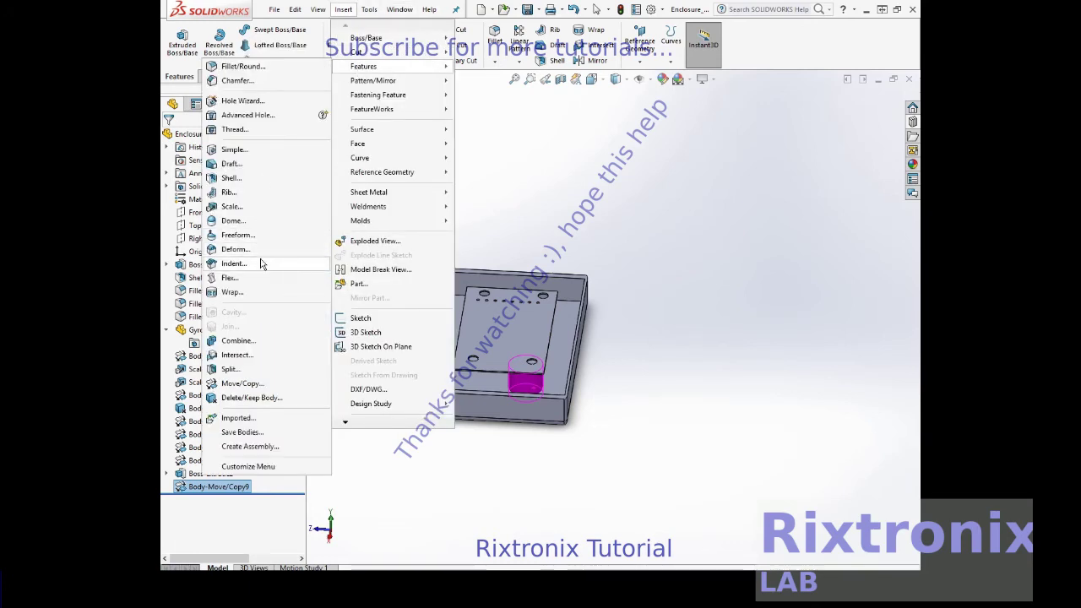
pyautogui.click(251, 385)
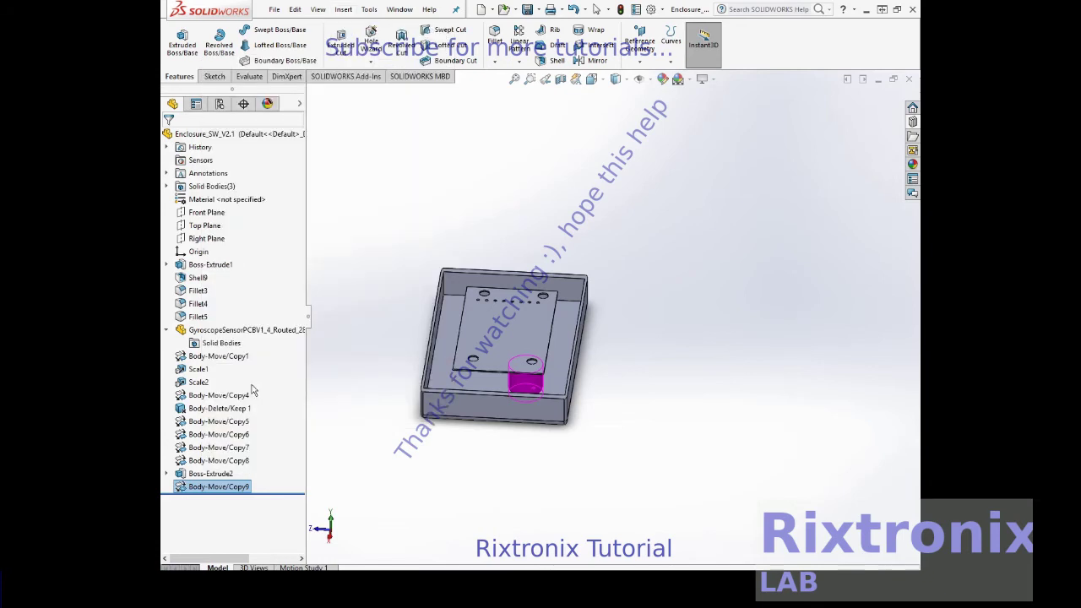
# - Shift the standoff about 0.10 cm X and -0.33 cm Z, checking from below (Body-Move/Copy10)
pyautogui.click(523, 382)
pyautogui.moveTo(503, 382); pyautogui.dragTo(533, 409)
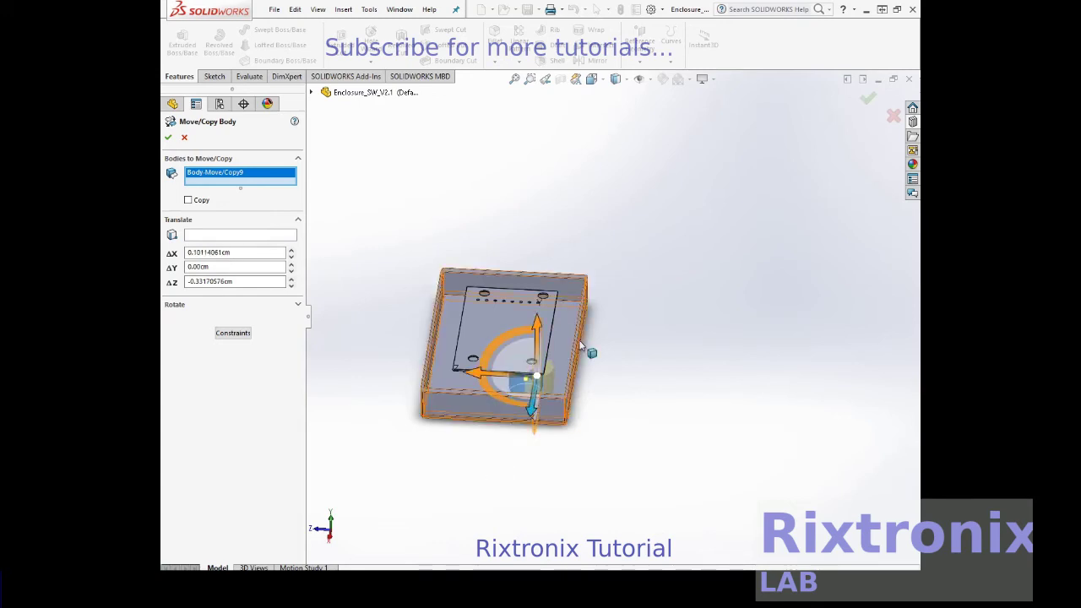
pyautogui.rightClick(721, 134)
pyautogui.moveTo(768, 195)
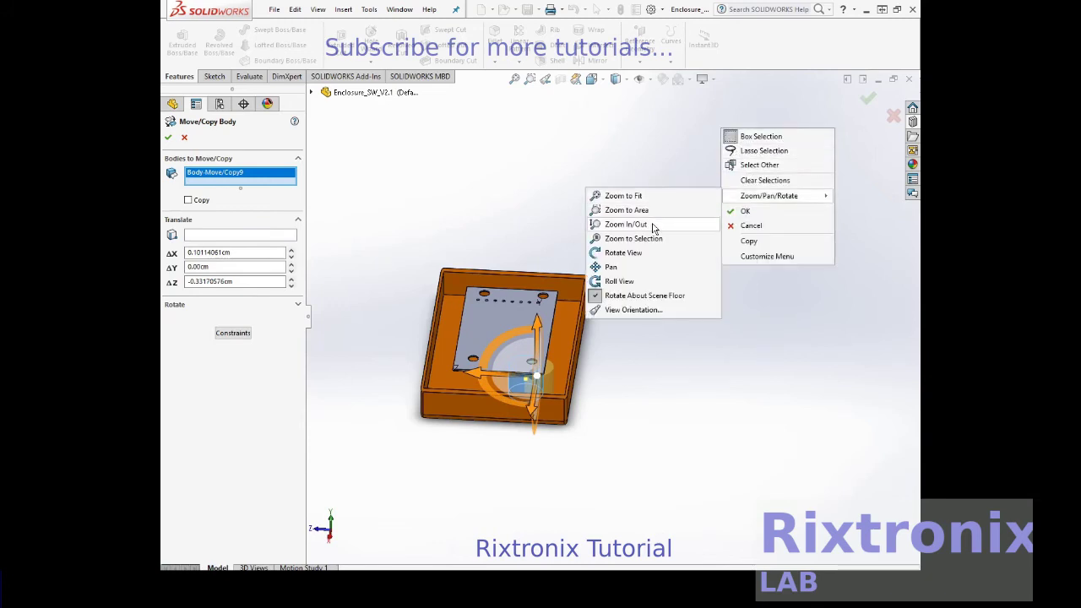
pyautogui.click(647, 252)
pyautogui.moveTo(643, 229)
pyautogui.mouseDown()
pyautogui.moveTo(640, 367)
pyautogui.moveTo(656, 367)
pyautogui.mouseUp()
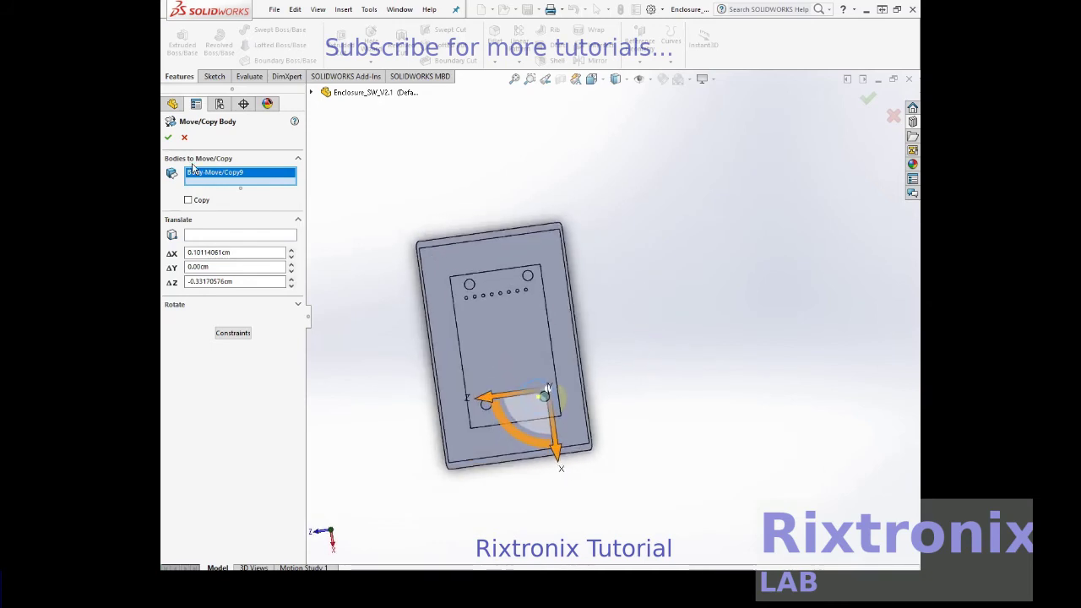
pyautogui.click(171, 141)
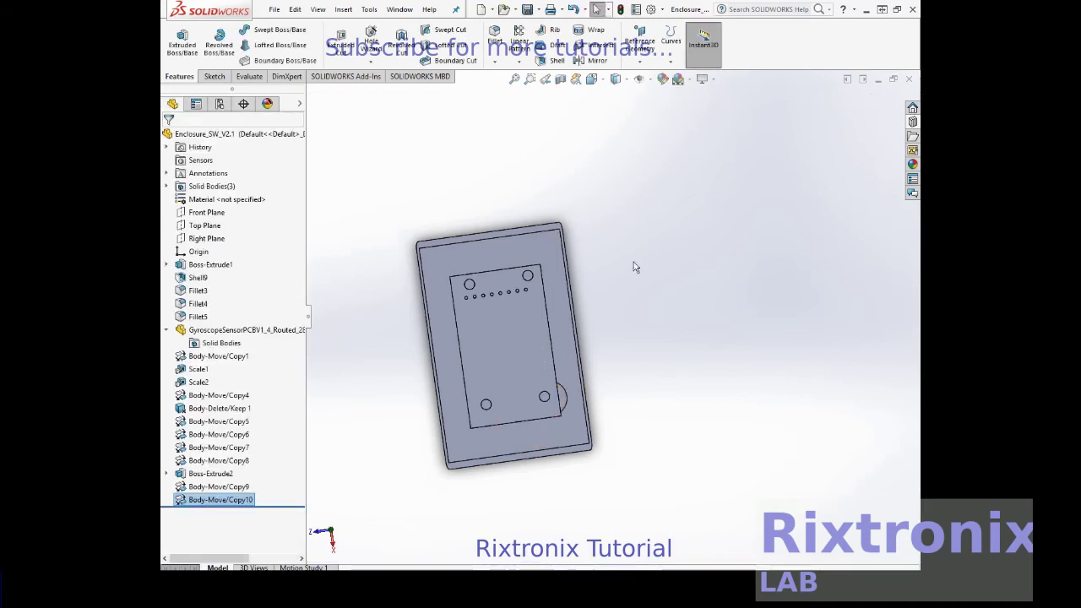
pyautogui.click(563, 406)
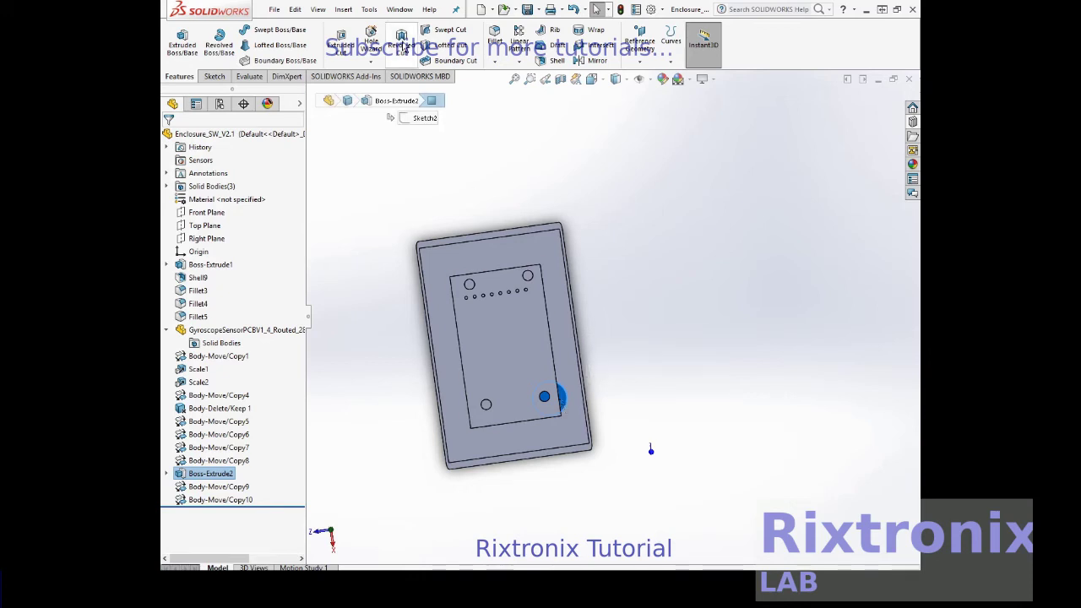
# - Move the standoff about 0.60 cm in X and 0.07 cm in Z as Body-Move/Copy11
pyautogui.click(337, 13)
pyautogui.moveTo(364, 66)
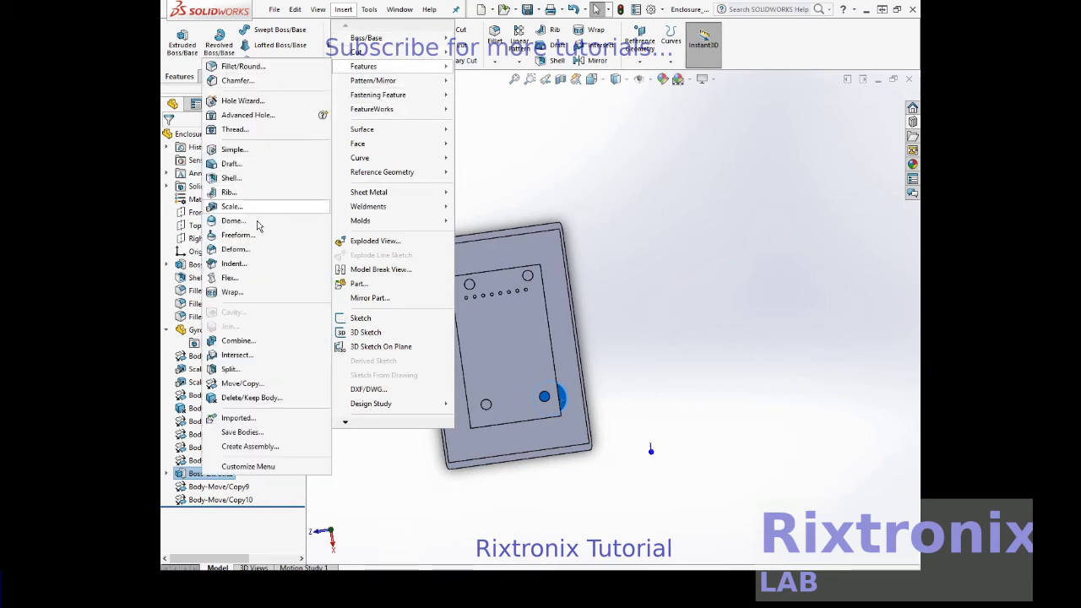
pyautogui.click(242, 383)
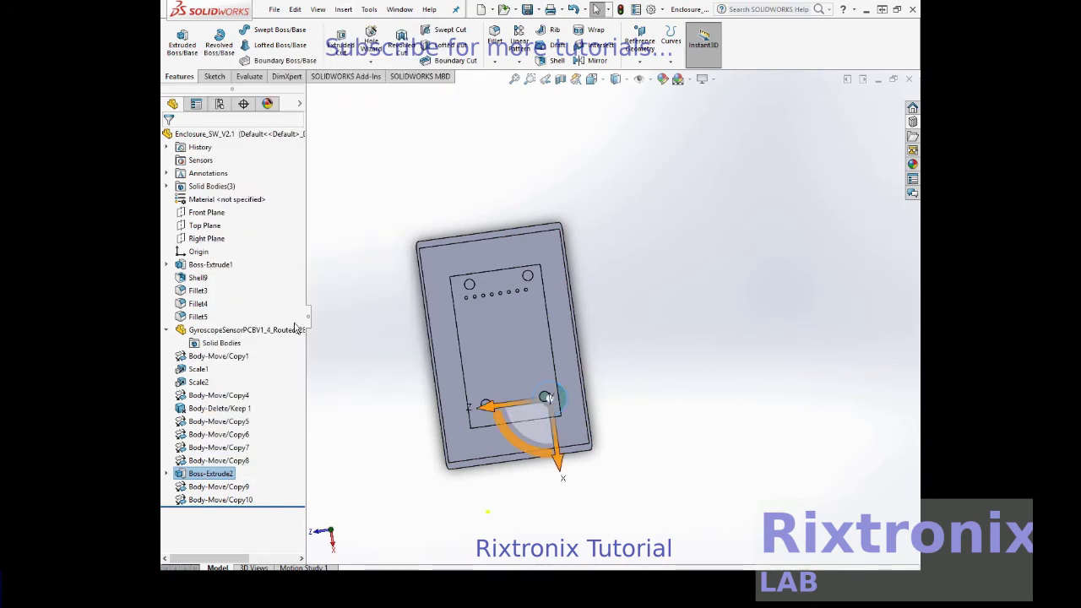
pyautogui.moveTo(561, 474); pyautogui.dragTo(561, 470)
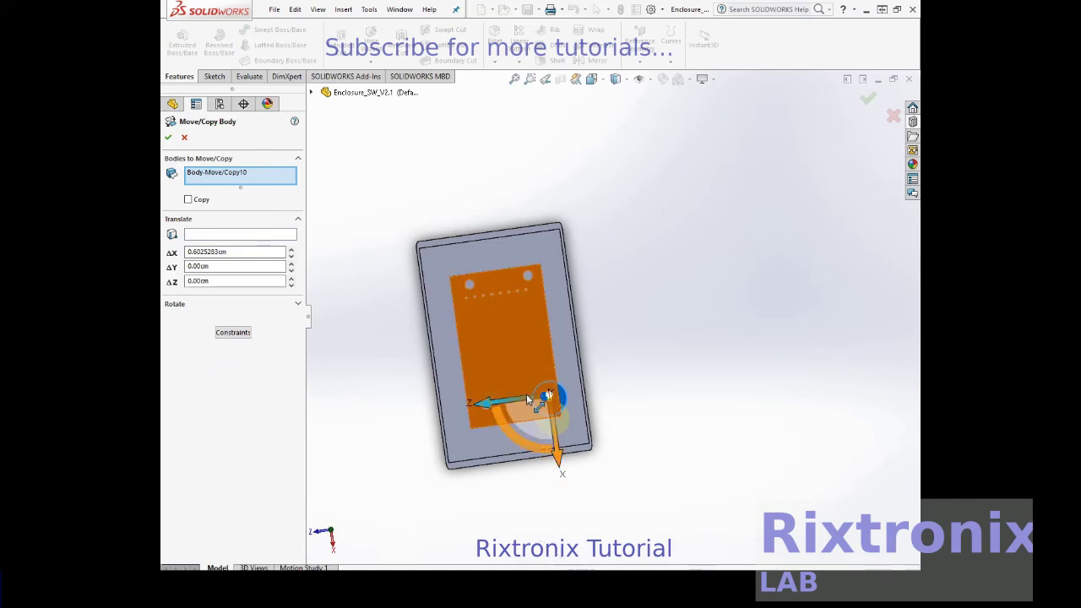
pyautogui.moveTo(526, 396); pyautogui.dragTo(524, 397)
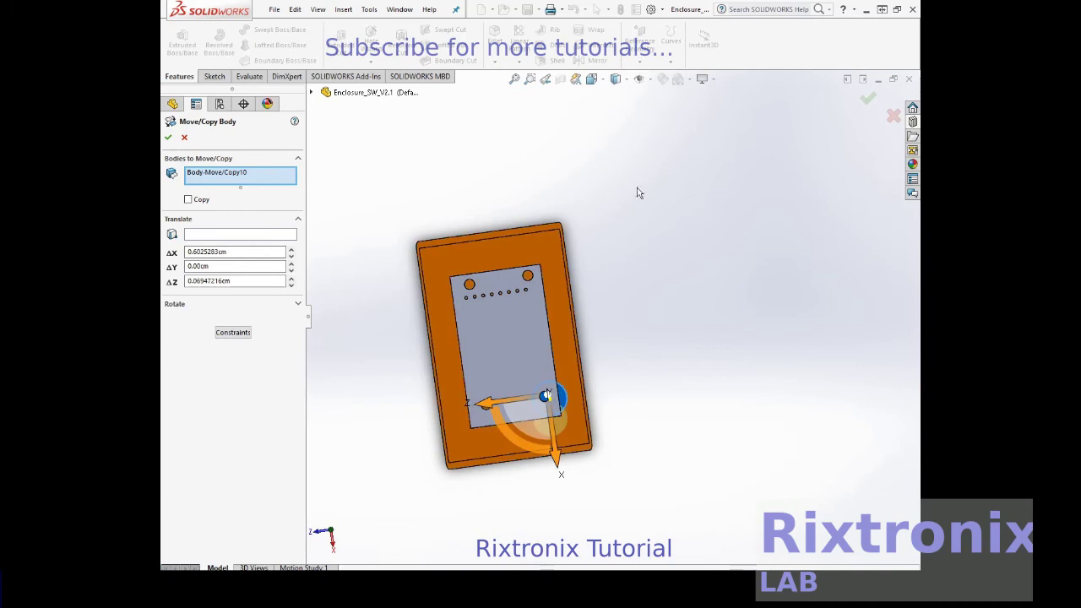
pyautogui.click(170, 138)
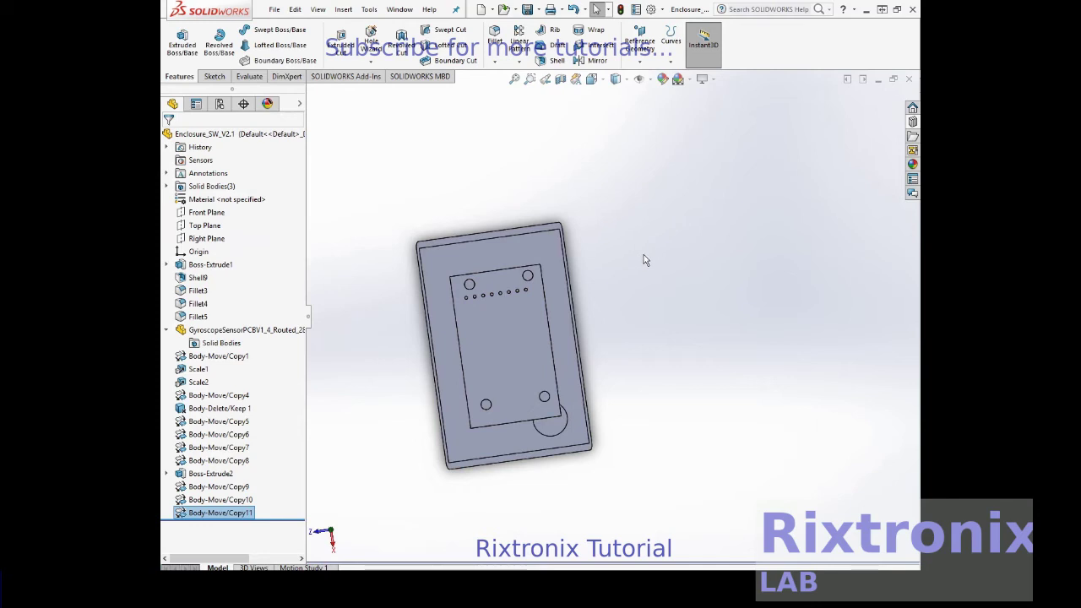
pyautogui.click(554, 429)
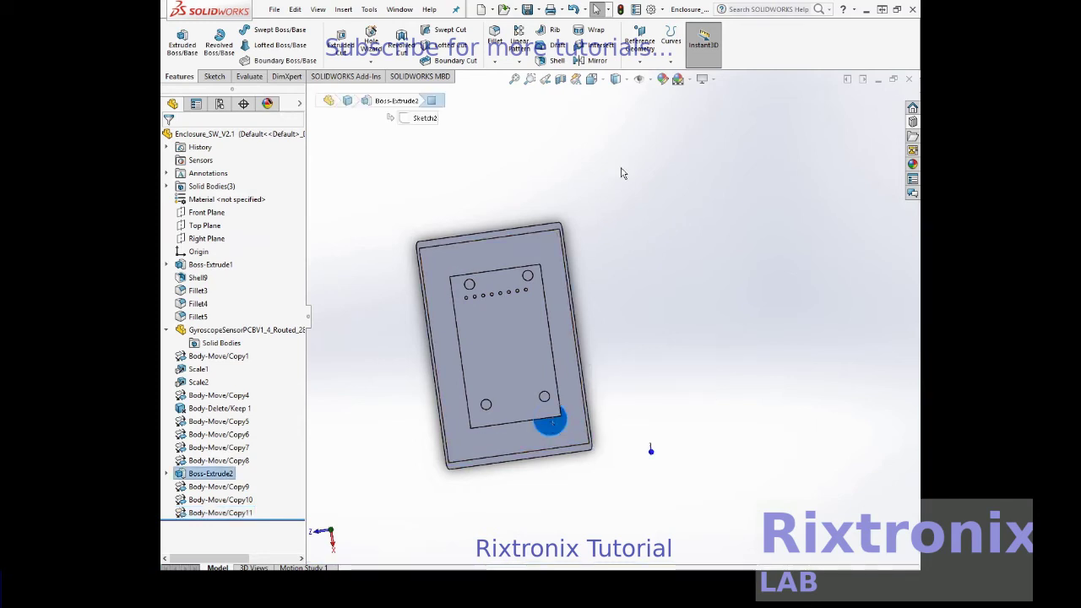
# - Move the standoff -0.57 cm in X and 0.17 cm in Z under the lower-right mounting hole
pyautogui.rightClick(665, 167)
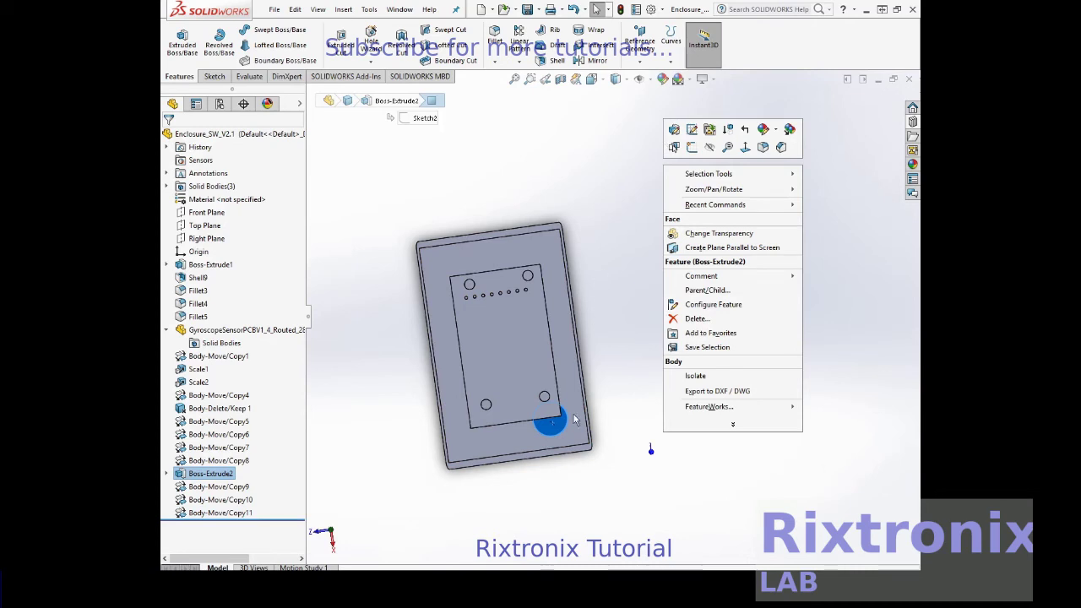
pyautogui.click(545, 431)
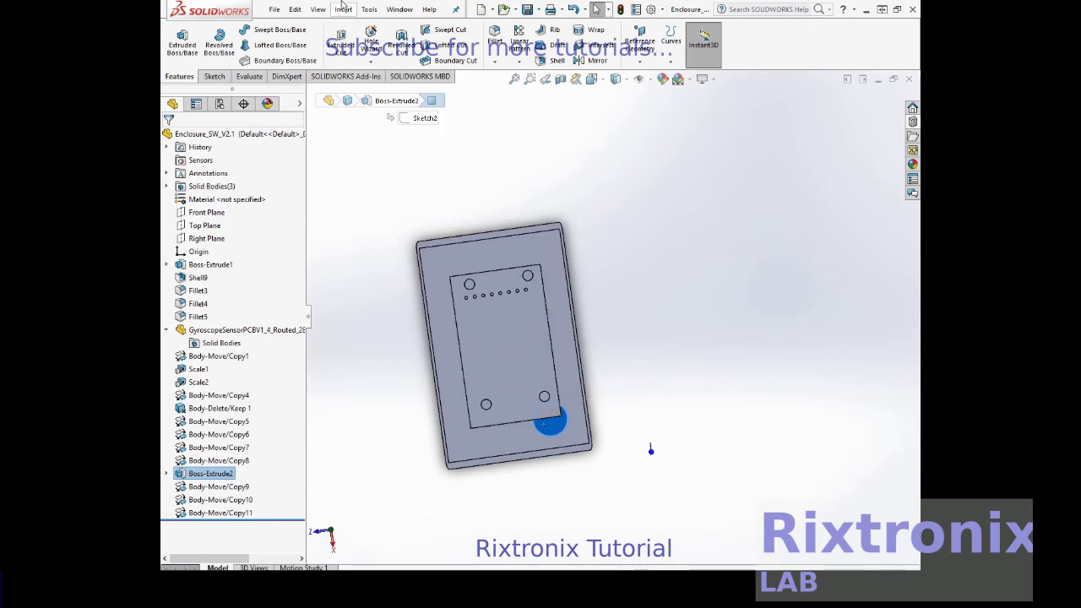
pyautogui.click(343, 9)
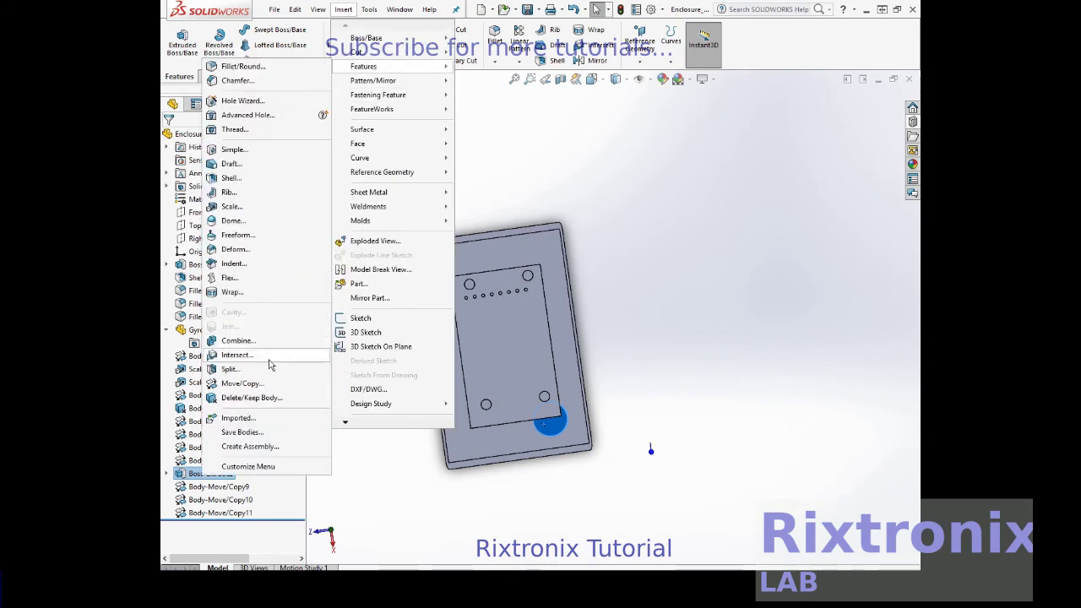
pyautogui.click(243, 383)
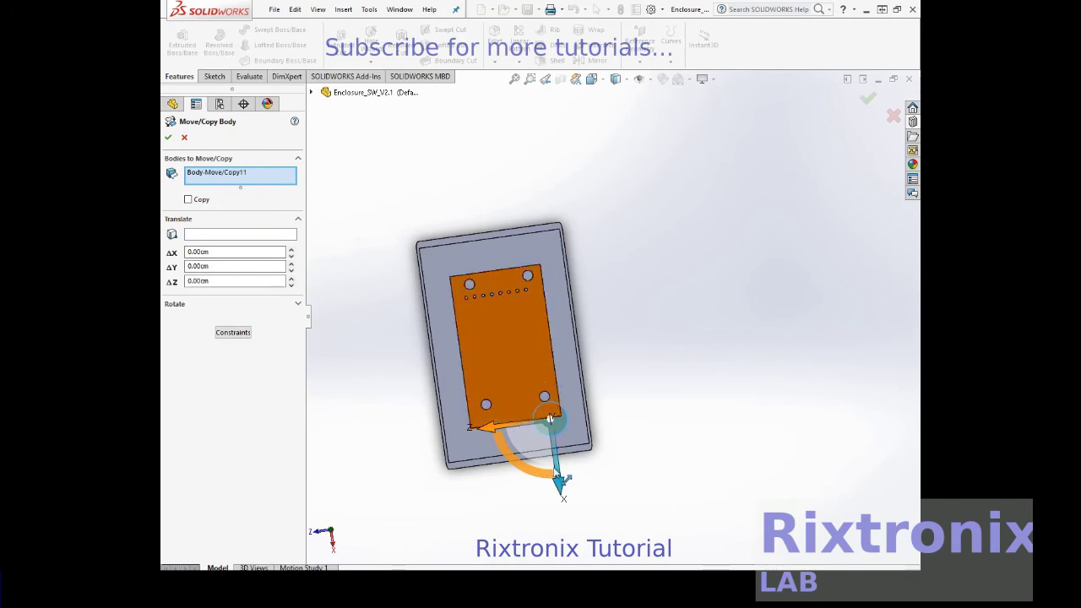
pyautogui.moveTo(560, 476); pyautogui.dragTo(555, 427)
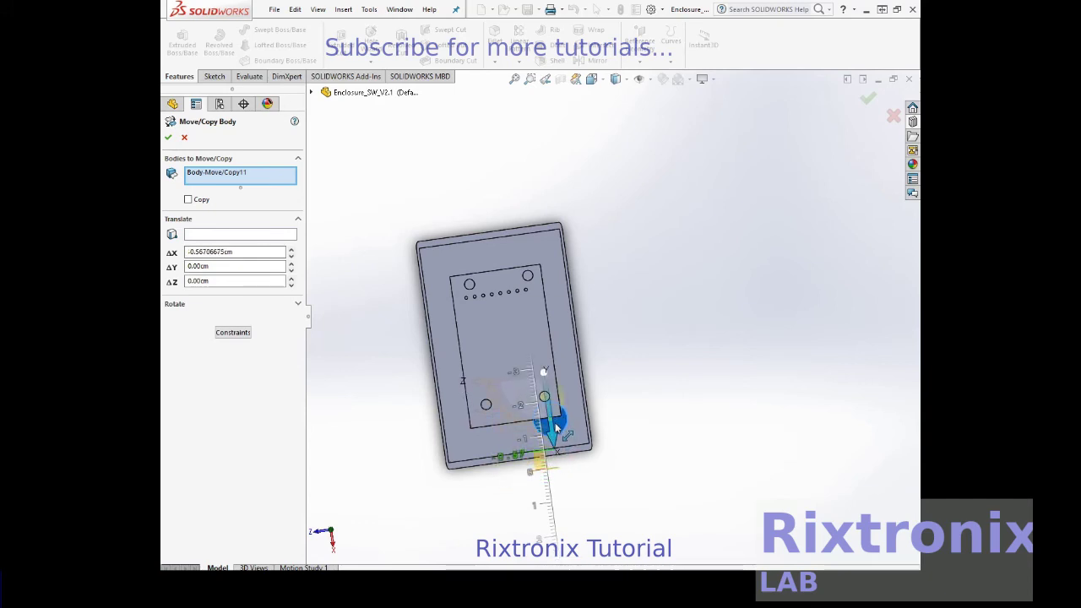
pyautogui.moveTo(556, 428); pyautogui.dragTo(556, 429)
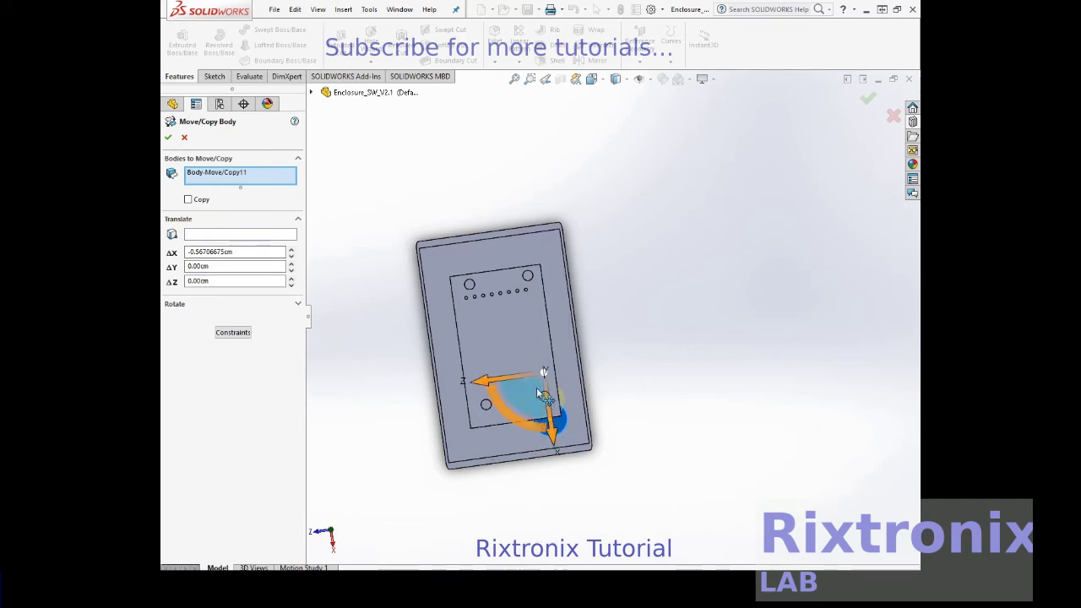
pyautogui.moveTo(516, 375); pyautogui.dragTo(512, 380)
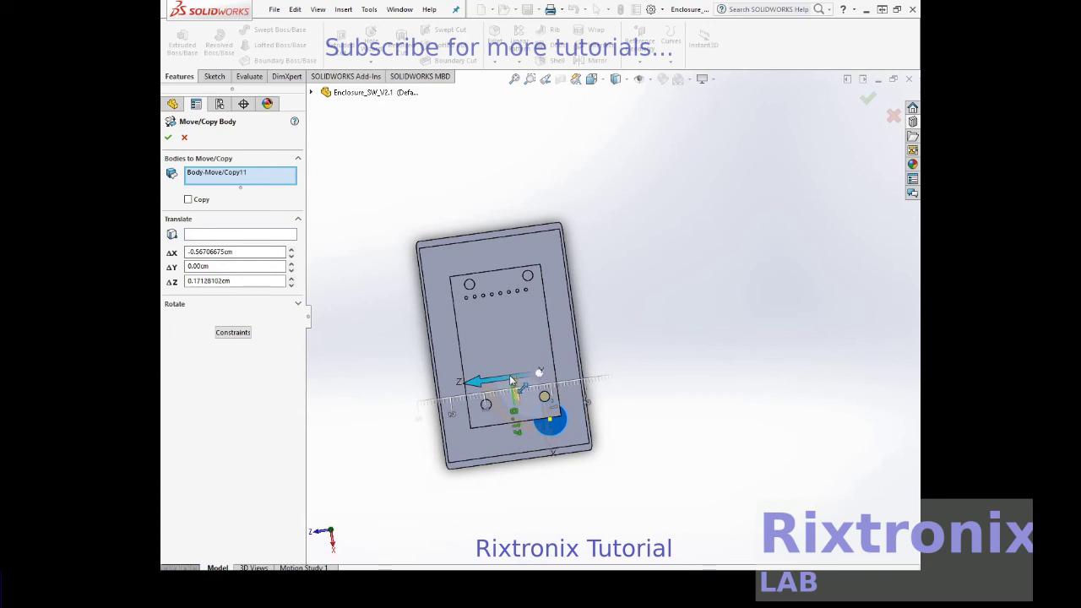
pyautogui.moveTo(509, 375); pyautogui.dragTo(510, 375)
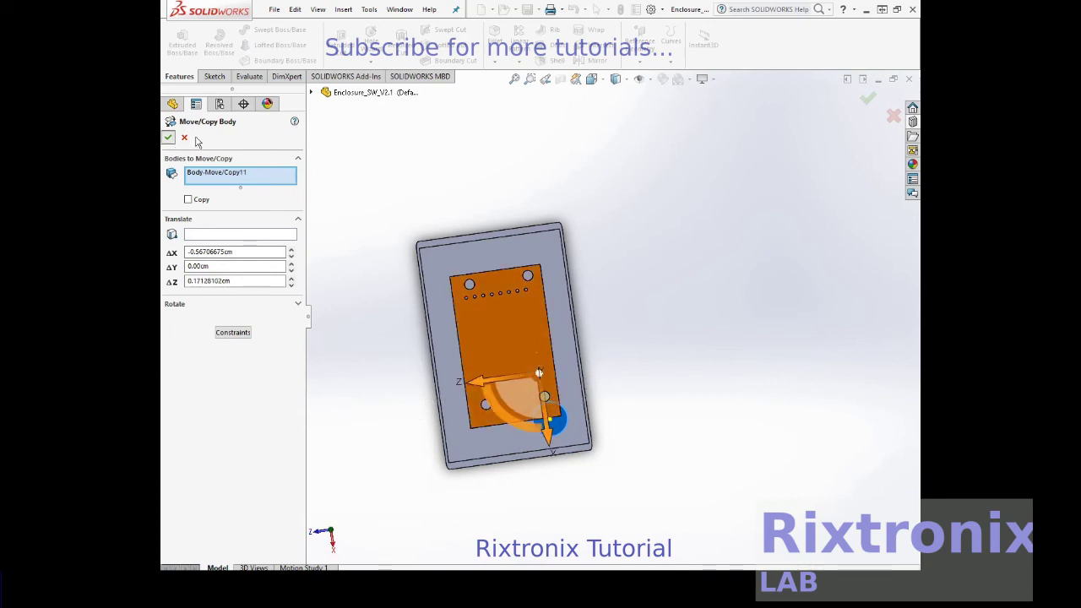
pyautogui.click(169, 137)
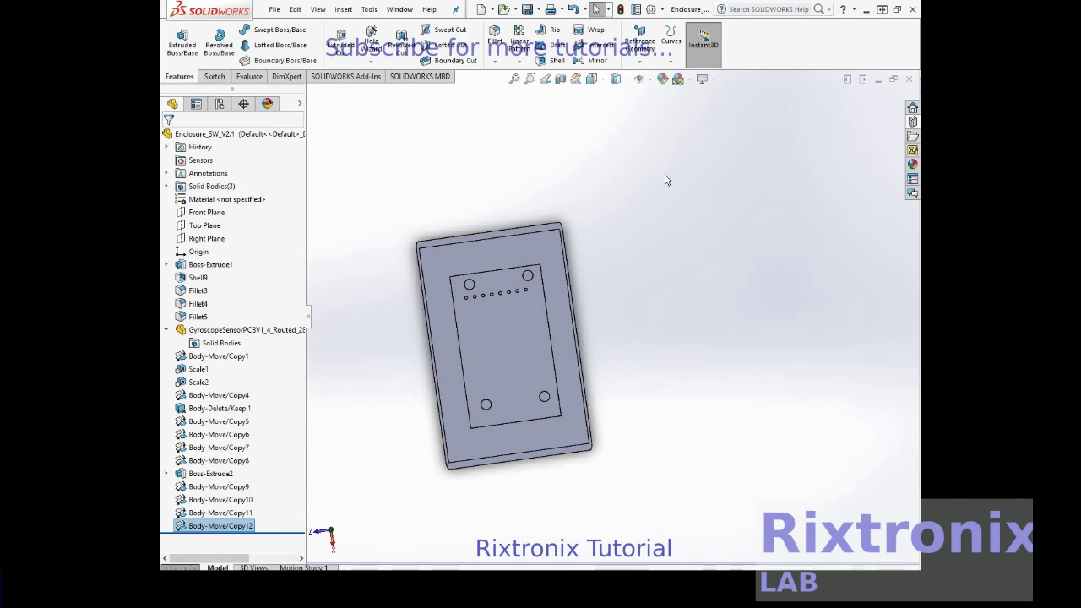
# - Orbit the enclosure to view the standoff beneath the PCB's lower-right hole
pyautogui.rightClick(652, 182)
pyautogui.moveTo(701, 202)
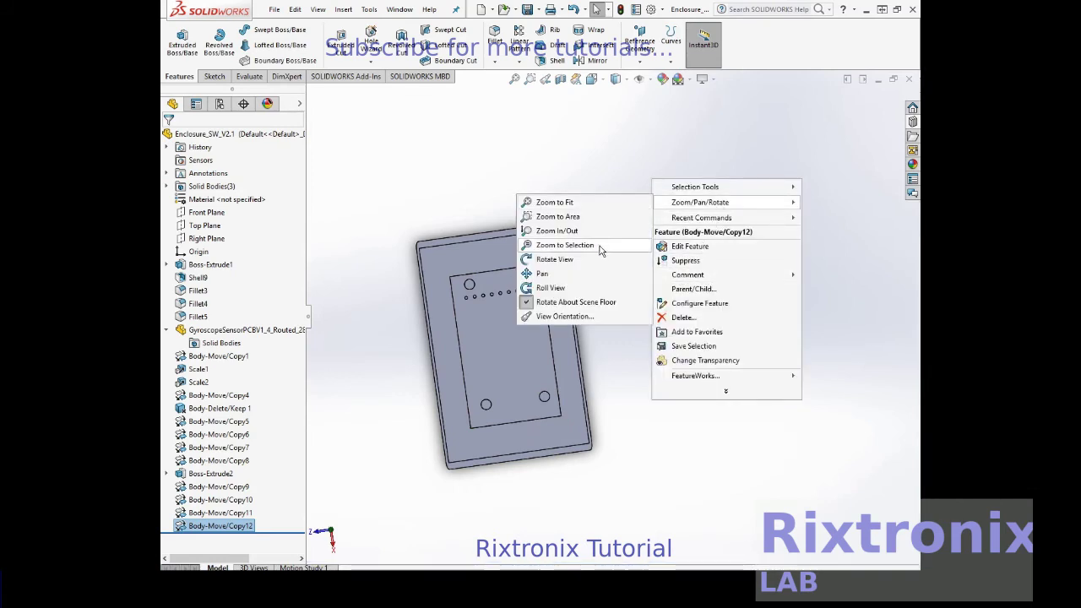
pyautogui.click(554, 259)
pyautogui.moveTo(627, 310)
pyautogui.mouseDown()
pyautogui.moveTo(620, 147)
pyautogui.moveTo(501, 150)
pyautogui.moveTo(473, 132)
pyautogui.moveTo(465, 200)
pyautogui.moveTo(480, 245)
pyautogui.moveTo(516, 274)
pyautogui.moveTo(519, 210)
pyautogui.moveTo(509, 285)
pyautogui.moveTo(530, 176)
pyautogui.mouseUp()
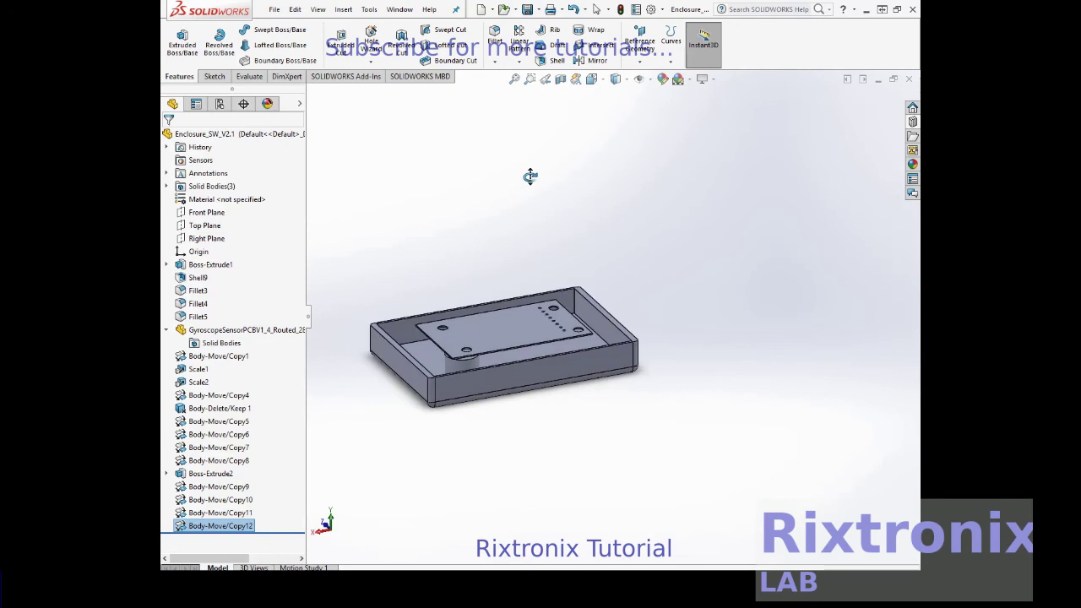
pyautogui.moveTo(529, 176)
pyautogui.mouseDown()
pyautogui.moveTo(650, 186)
pyautogui.moveTo(681, 164)
pyautogui.moveTo(680, 131)
pyautogui.moveTo(666, 132)
pyautogui.moveTo(637, 177)
pyautogui.moveTo(627, 295)
pyautogui.moveTo(616, 200)
pyautogui.moveTo(601, 207)
pyautogui.mouseUp()
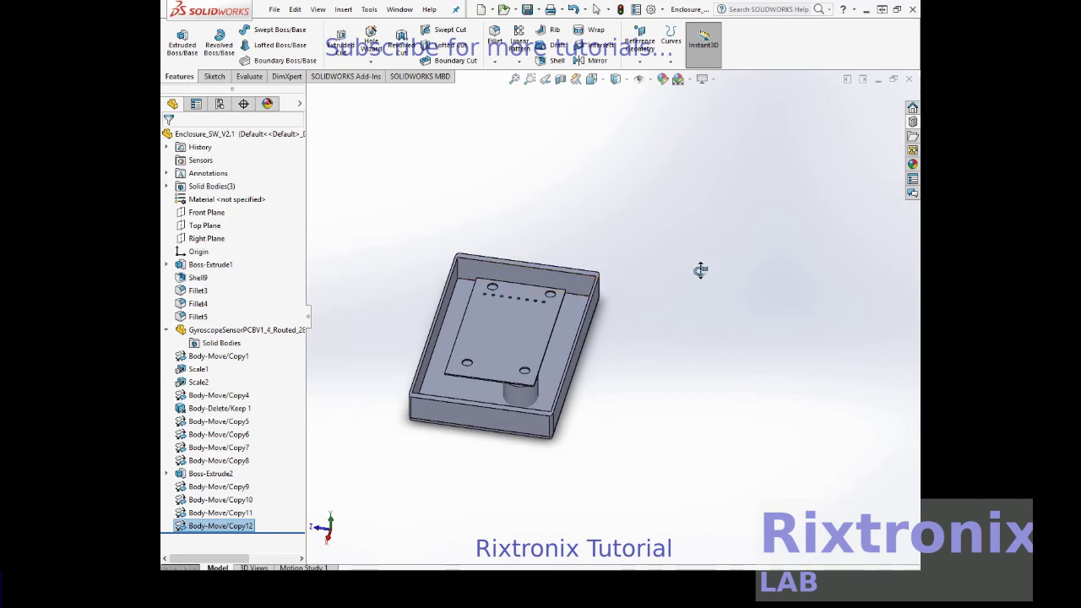
pyautogui.moveTo(673, 193)
pyautogui.mouseDown()
pyautogui.moveTo(704, 326)
pyautogui.moveTo(704, 273)
pyautogui.moveTo(827, 288)
pyautogui.mouseUp()
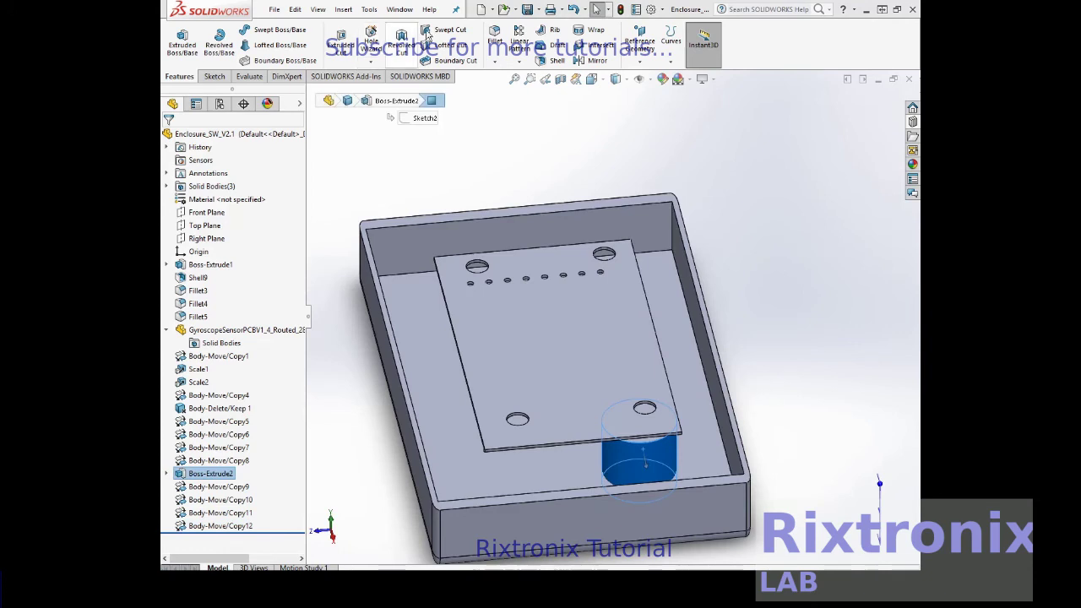
# - Copy the standoff cylinder in place three times, accepting the no-translation warning
pyautogui.click(344, 10)
pyautogui.moveTo(364, 67)
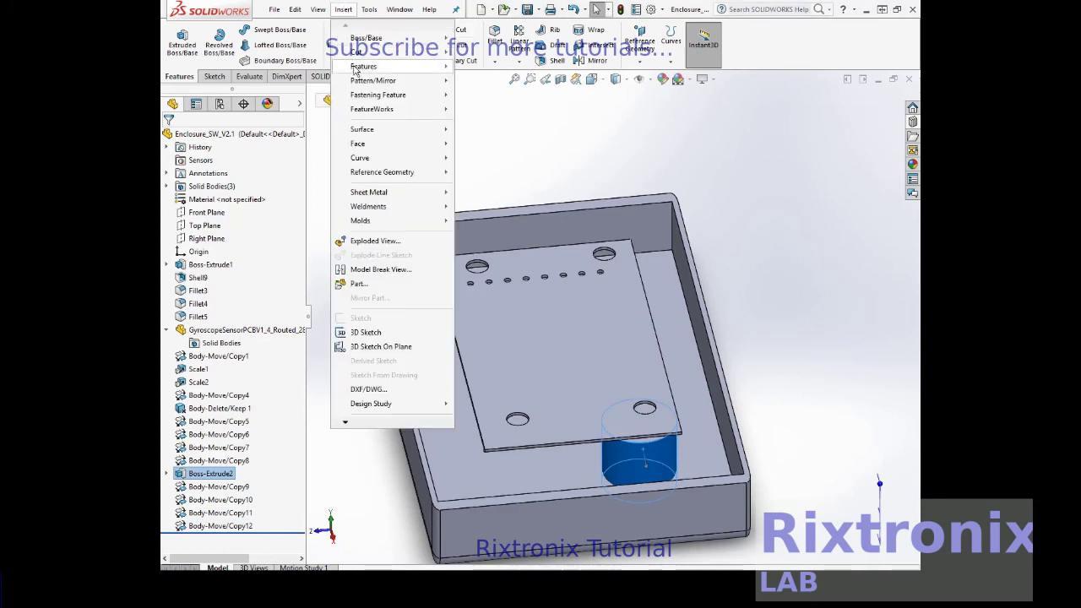
pyautogui.click(294, 382)
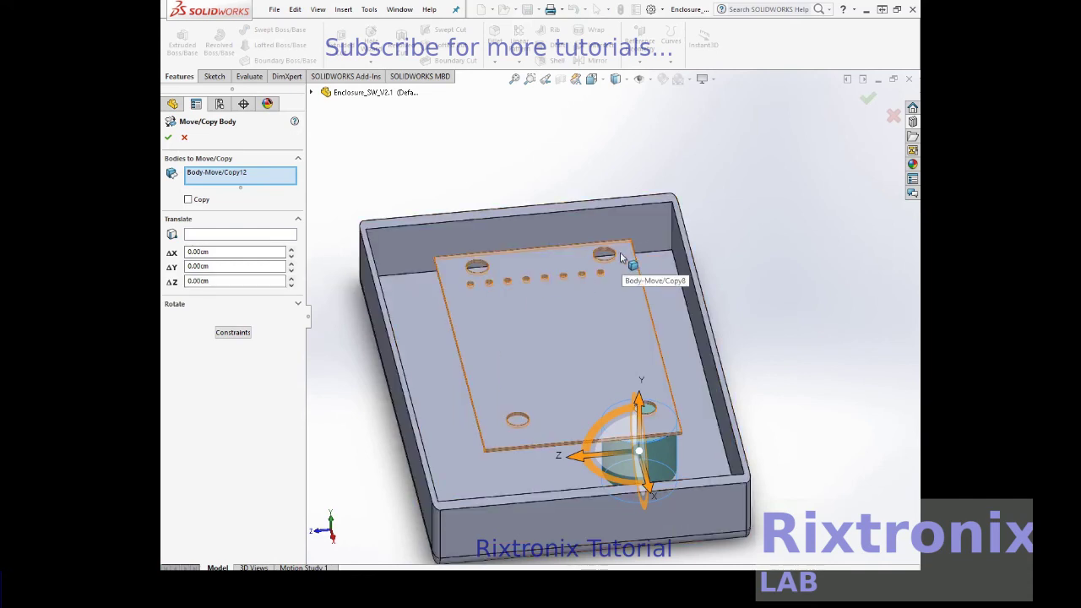
pyautogui.click(190, 201)
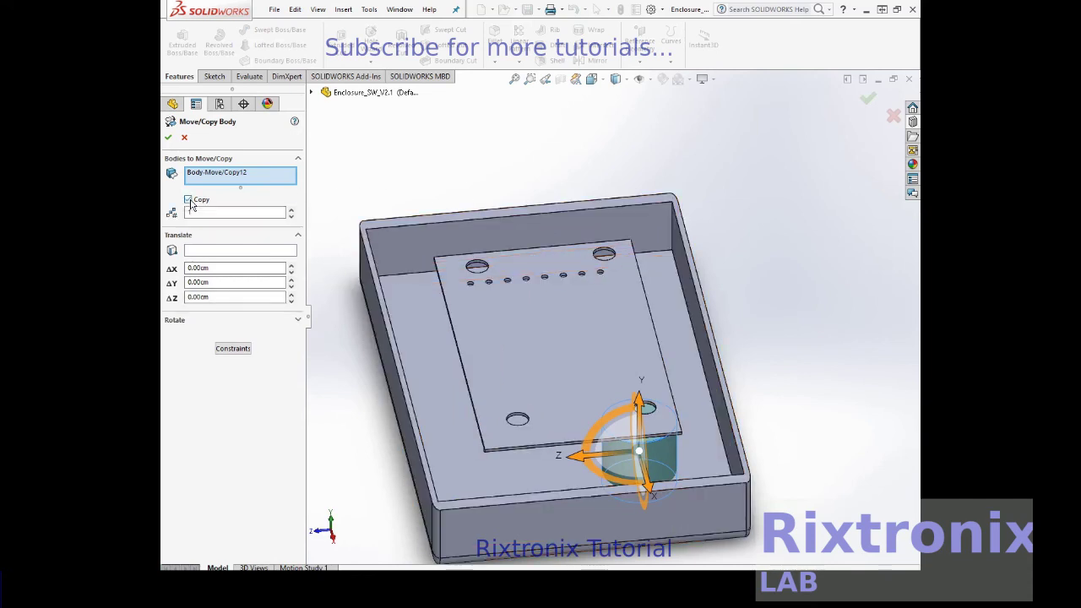
pyautogui.click(292, 211)
pyautogui.click(291, 209)
pyautogui.click(173, 139)
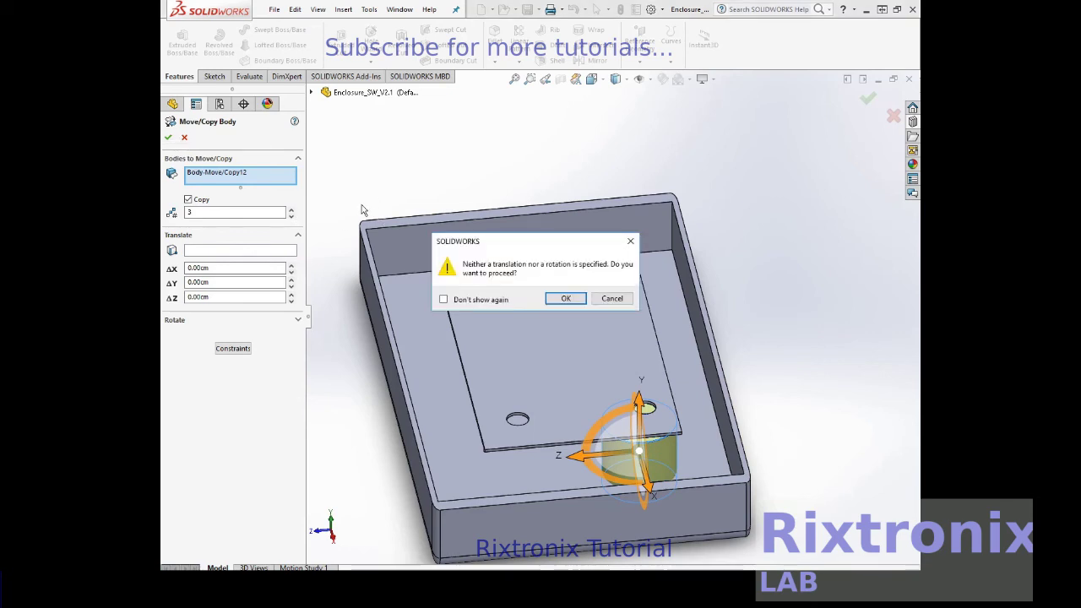
pyautogui.click(566, 300)
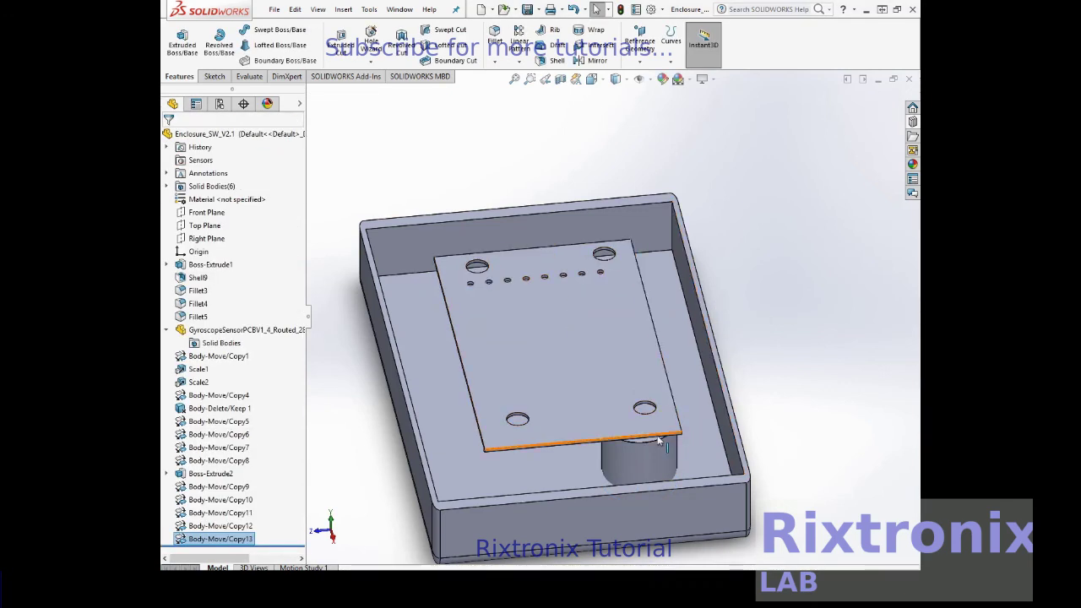
# - Select the standoff cylinder and the Body-Move/Copy9 through Body-Move/Copy12 features in the tree
pyautogui.click(239, 513)
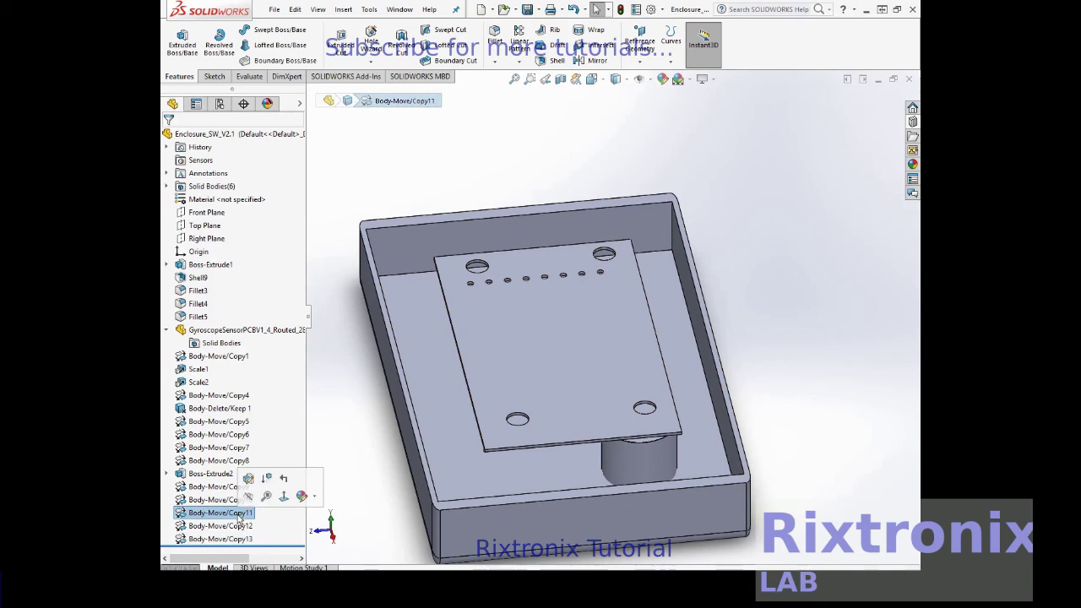
pyautogui.click(653, 469)
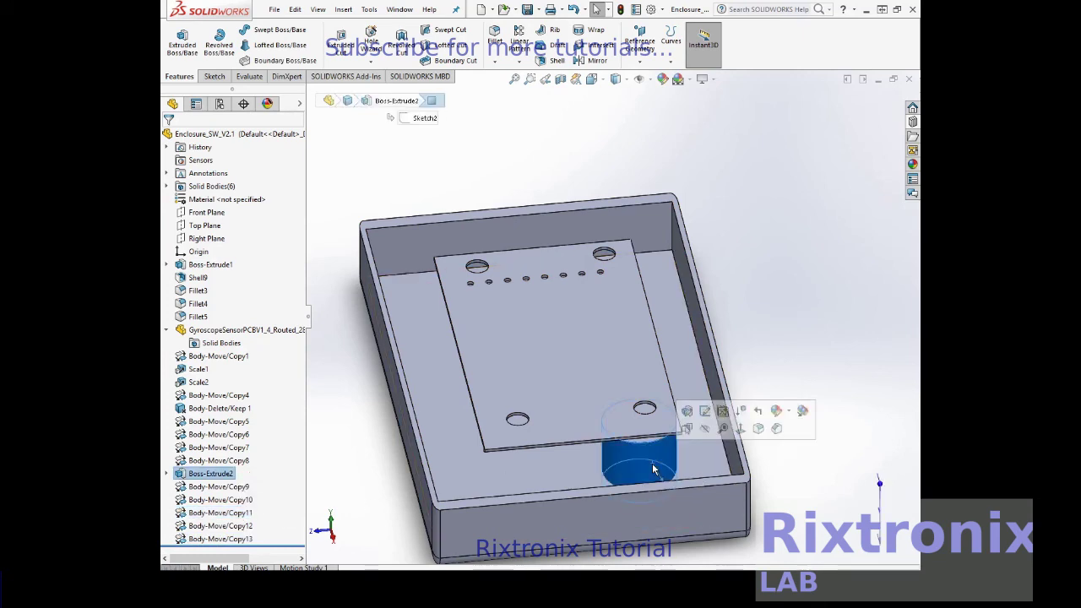
pyautogui.click(219, 487)
pyautogui.click(211, 500)
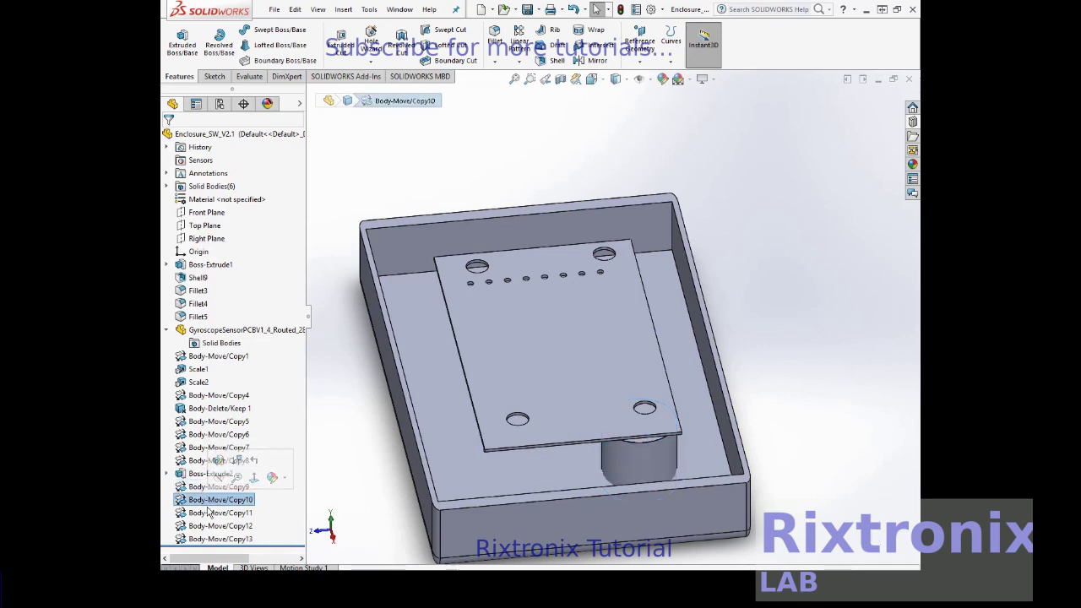
pyautogui.click(212, 513)
pyautogui.click(207, 523)
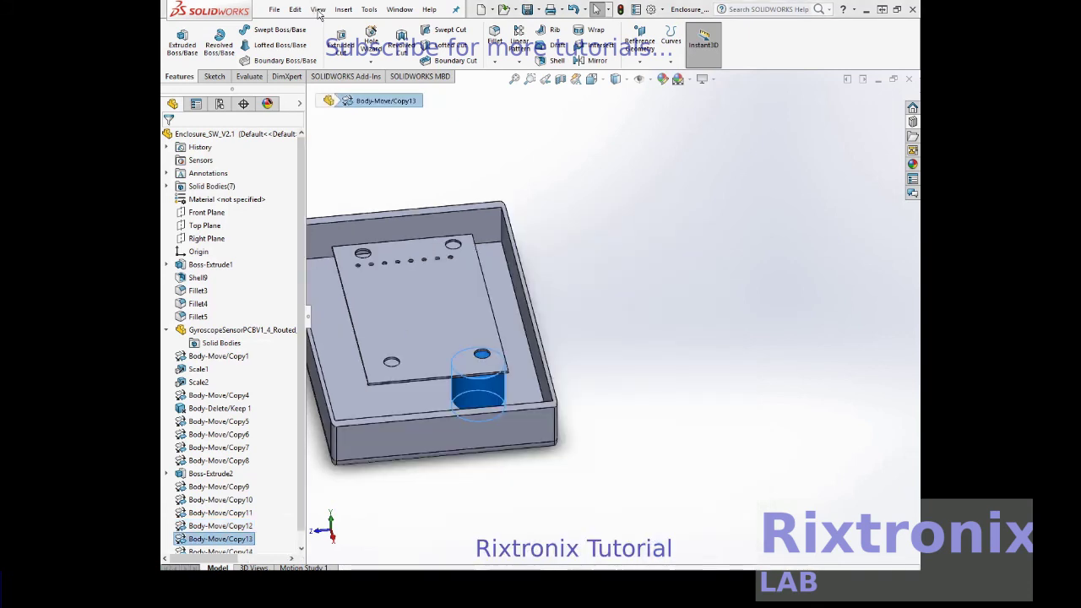
# - Move one standoff copy about -0.11 cm in X and 1.62 cm in Z, beside the first
pyautogui.click(343, 9)
pyautogui.moveTo(364, 65)
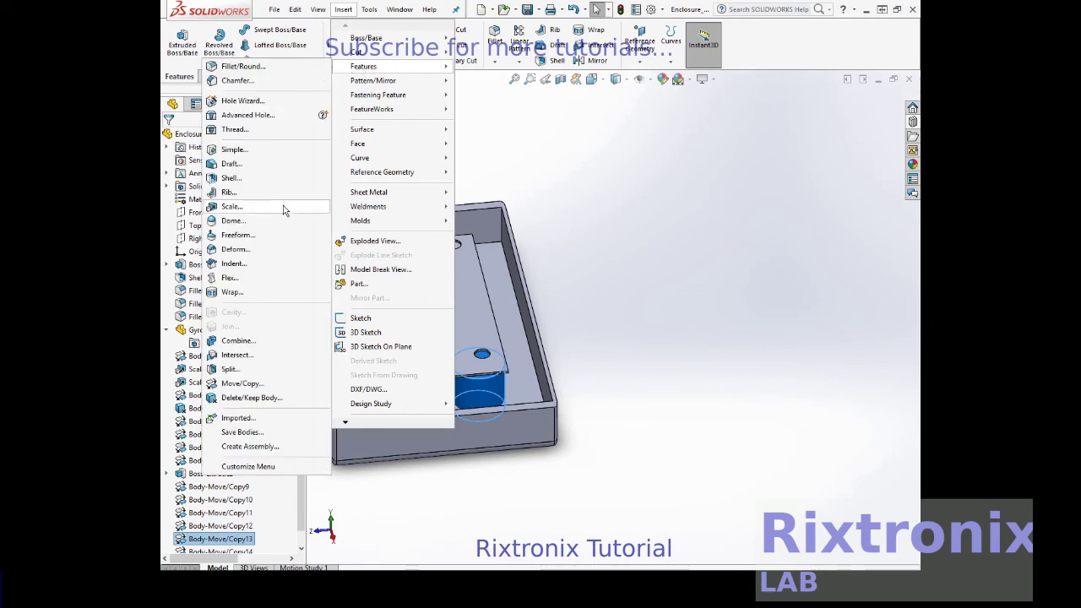
pyautogui.click(268, 386)
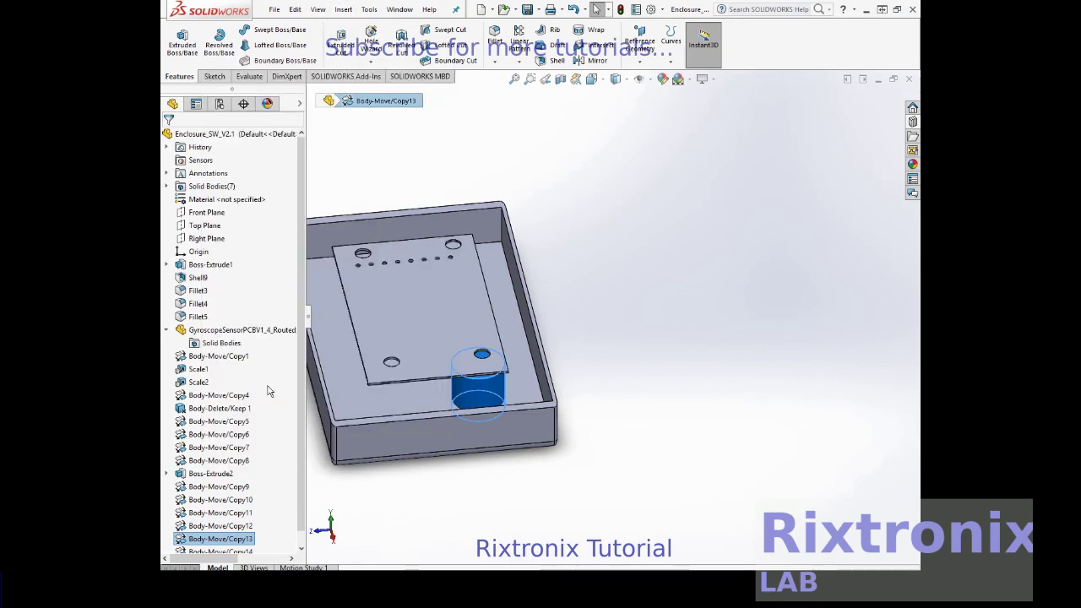
pyautogui.click(473, 389)
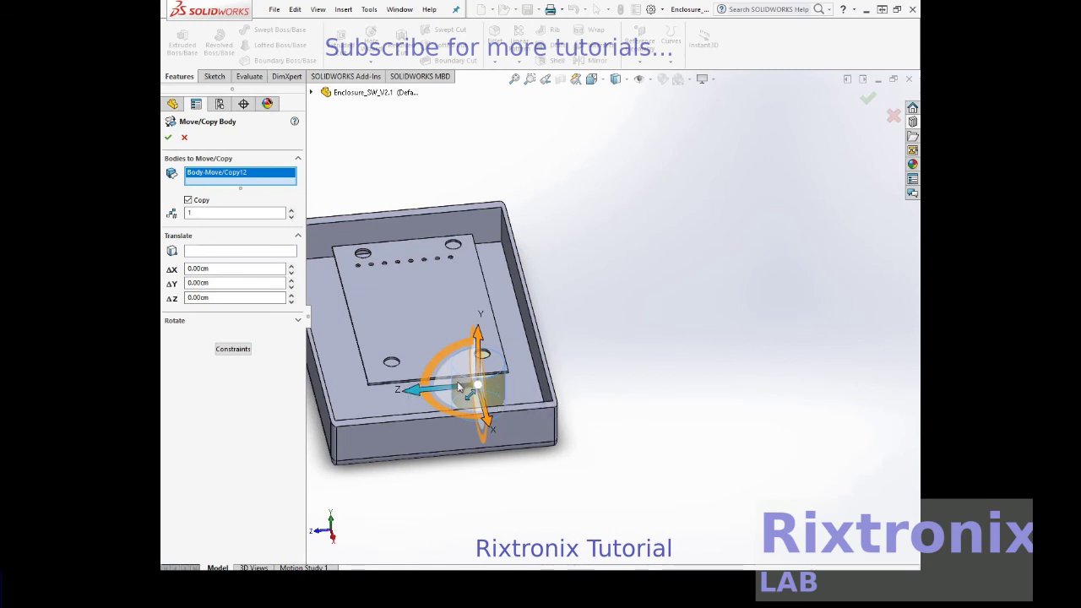
pyautogui.moveTo(456, 383); pyautogui.dragTo(369, 385)
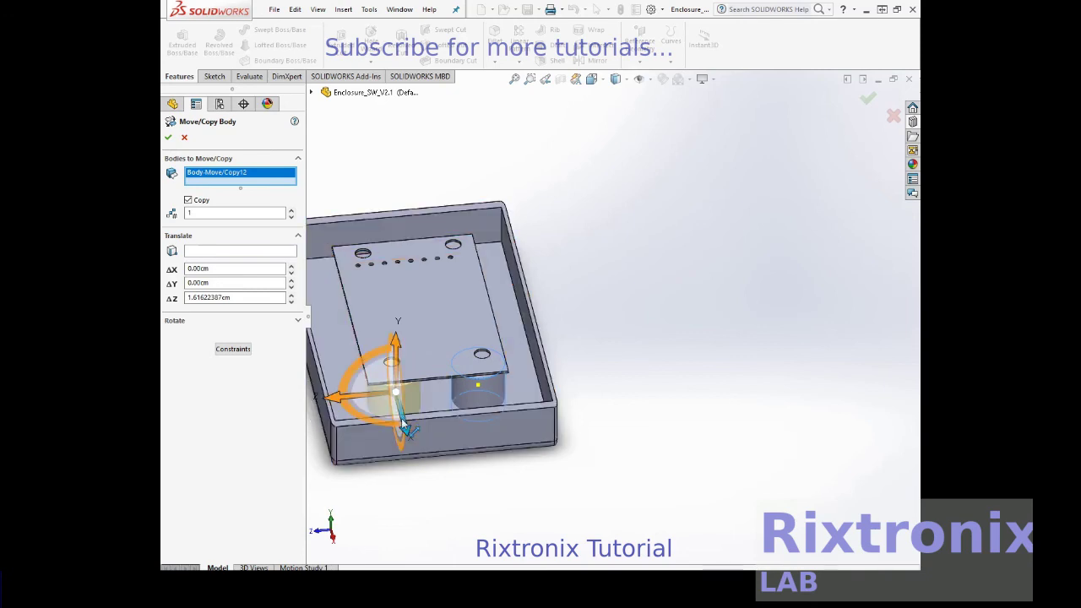
pyautogui.moveTo(405, 426); pyautogui.dragTo(406, 422)
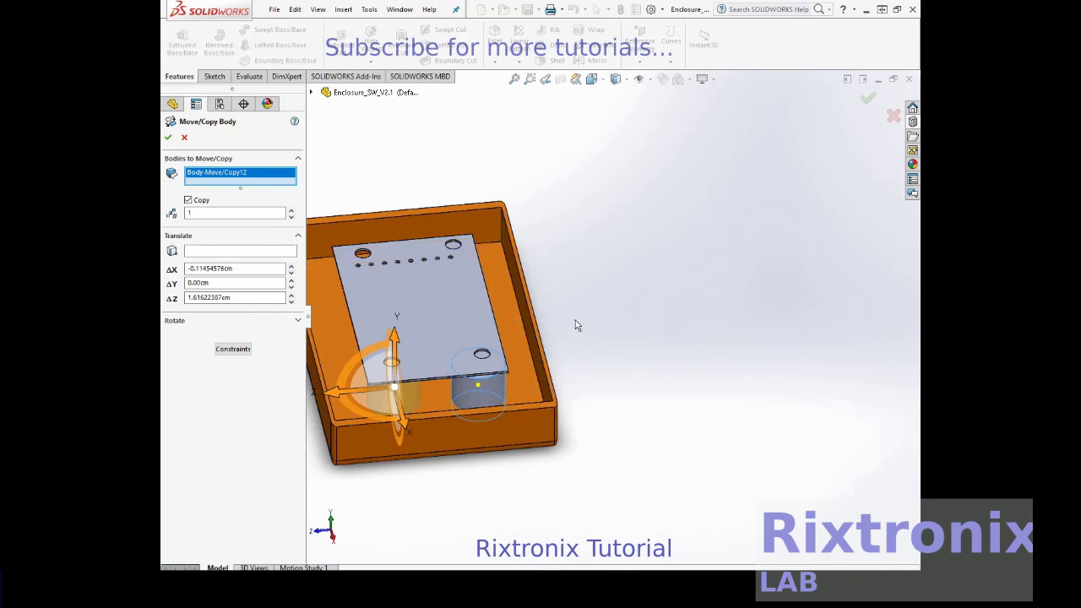
pyautogui.click(224, 213)
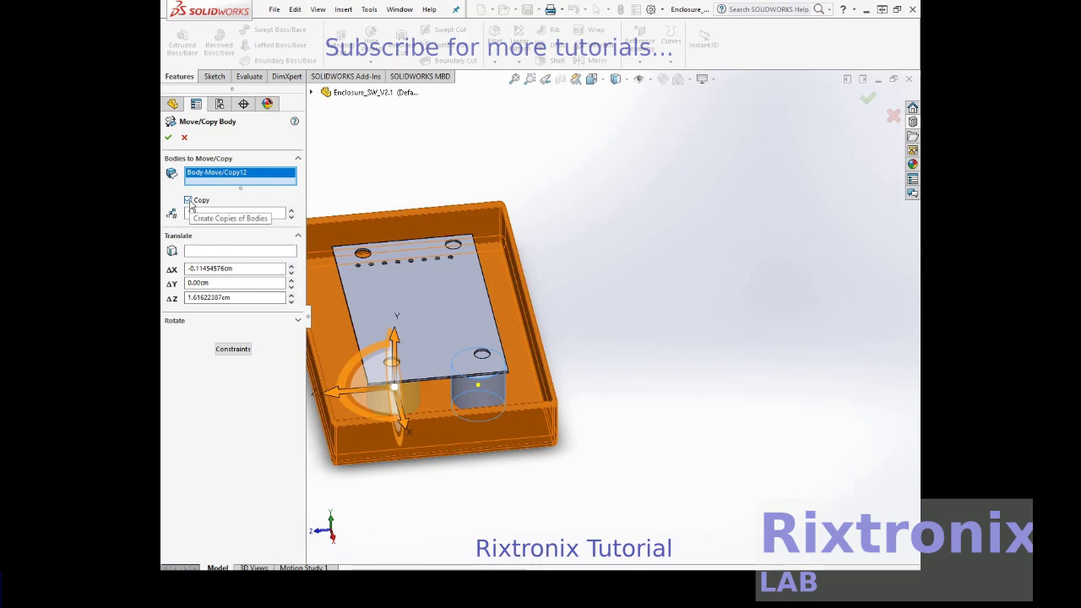
pyautogui.click(189, 202)
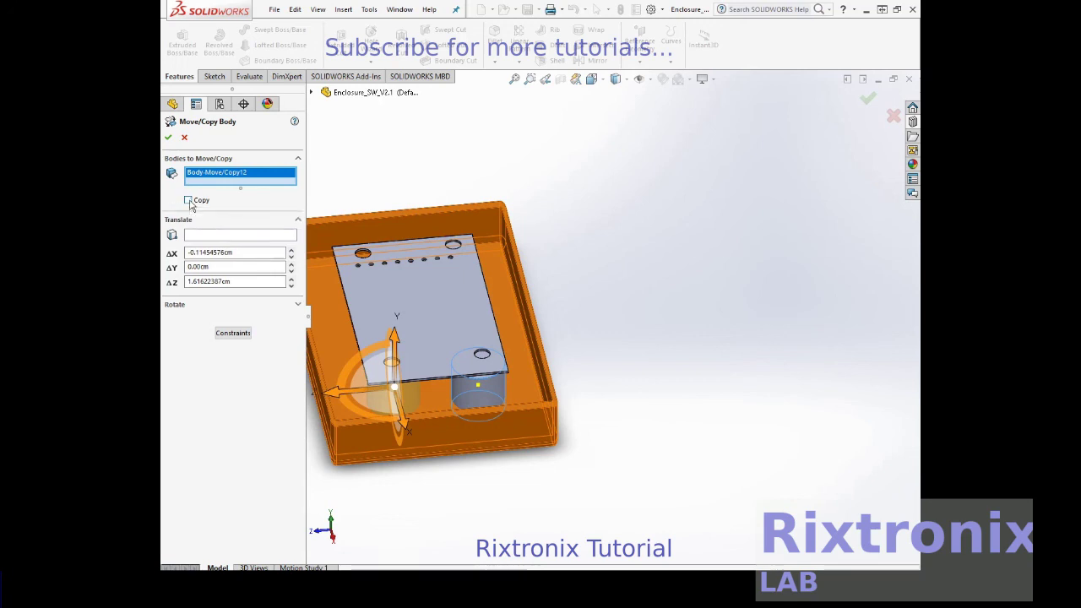
pyautogui.click(169, 138)
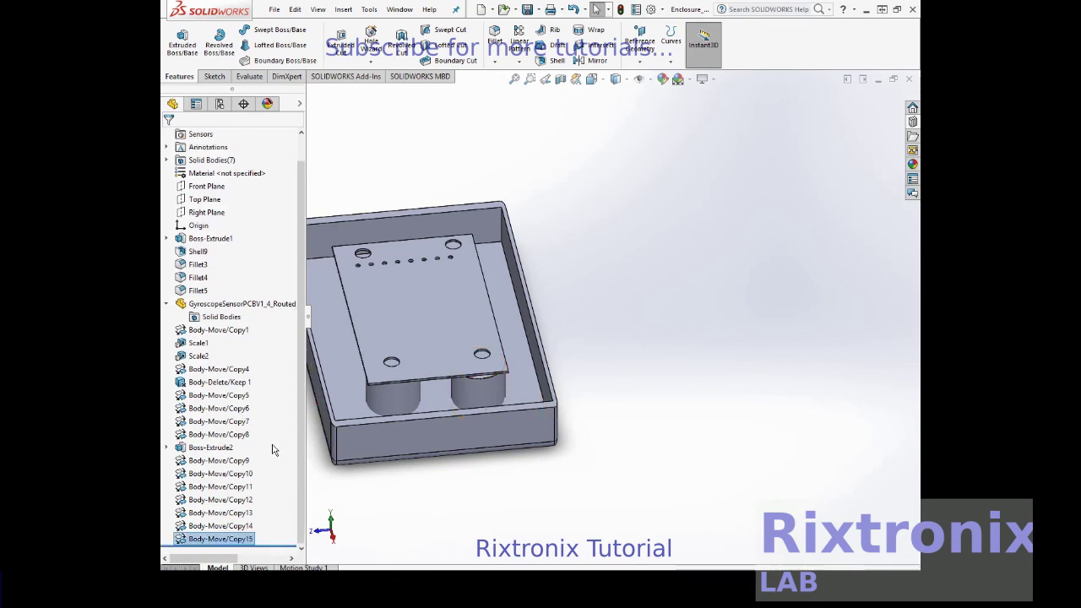
# - Start moving another copied cylinder toward the back of the box along X and Z
pyautogui.click(244, 514)
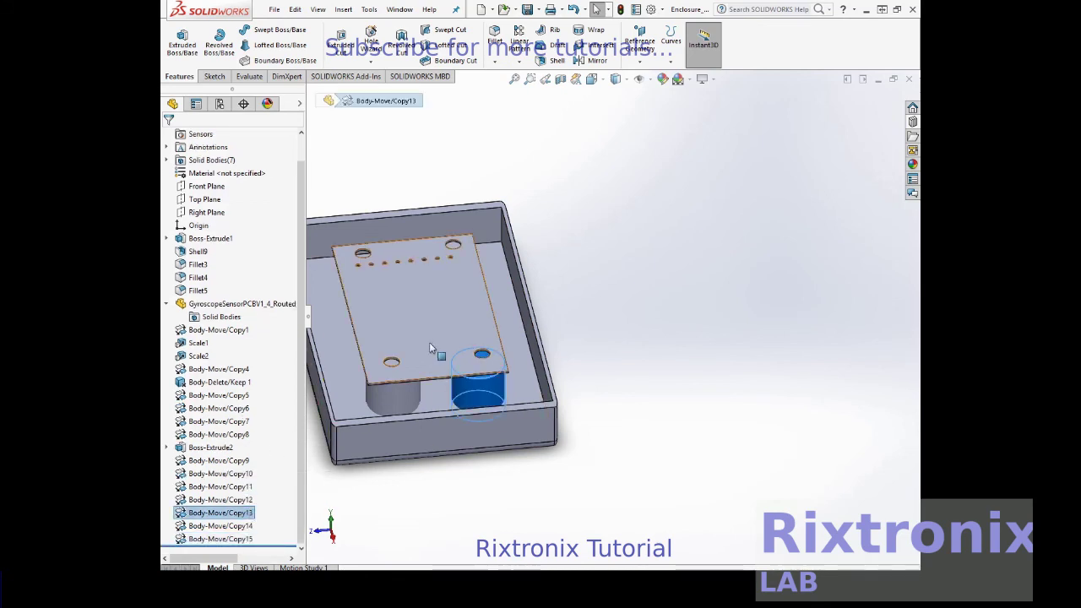
pyautogui.click(343, 9)
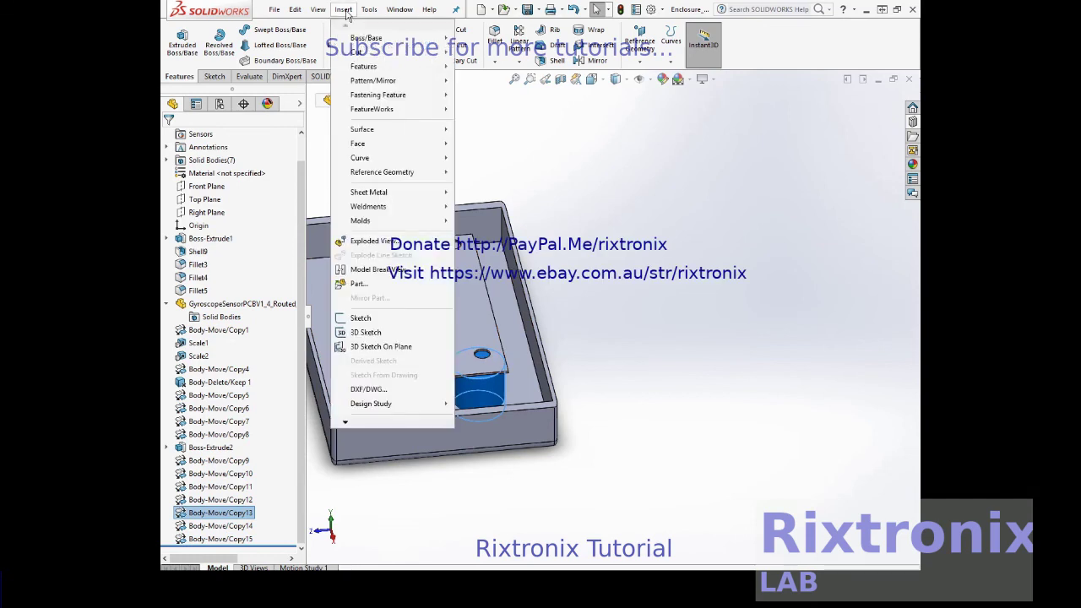
pyautogui.moveTo(363, 66)
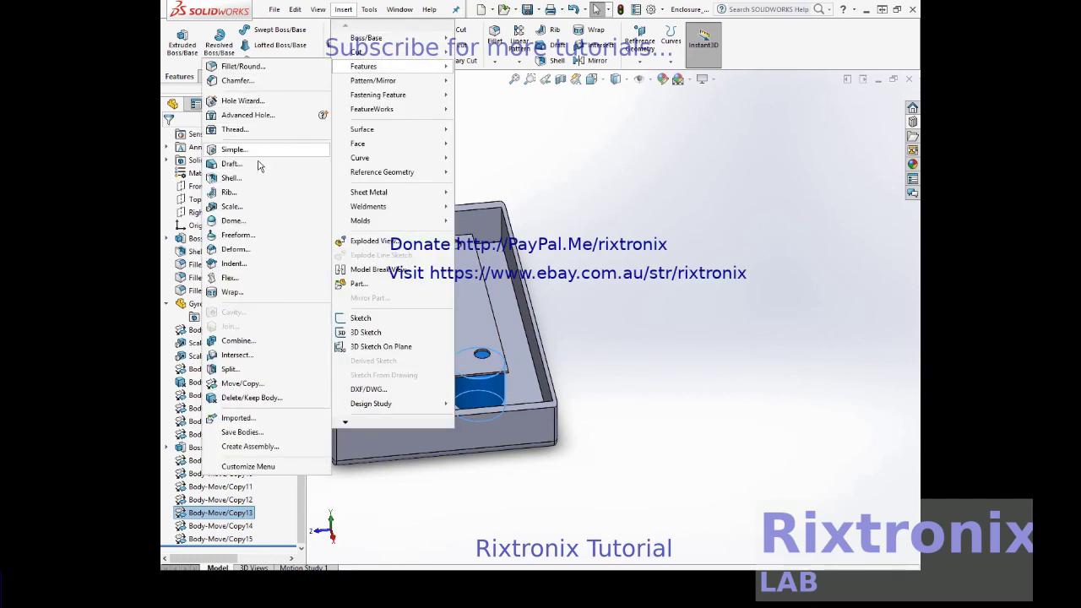
pyautogui.click(258, 385)
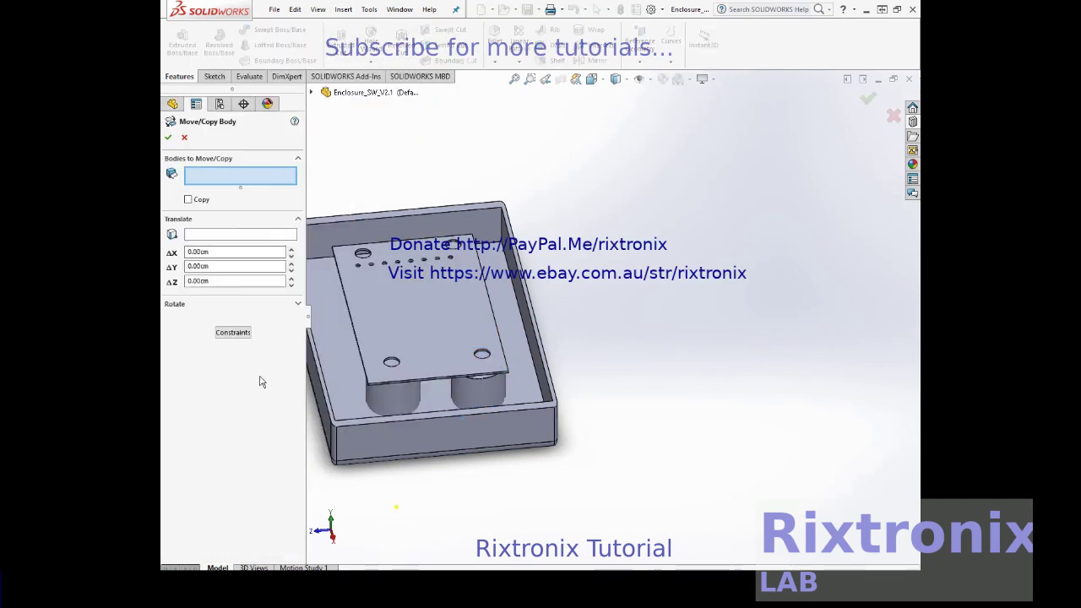
pyautogui.click(479, 392)
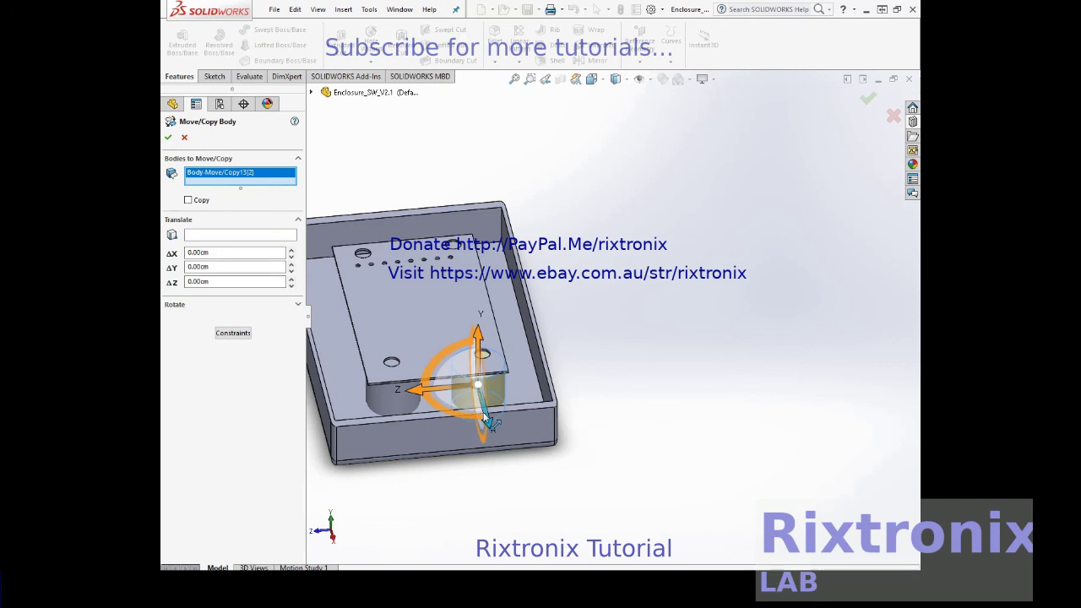
pyautogui.moveTo(493, 424); pyautogui.dragTo(457, 291)
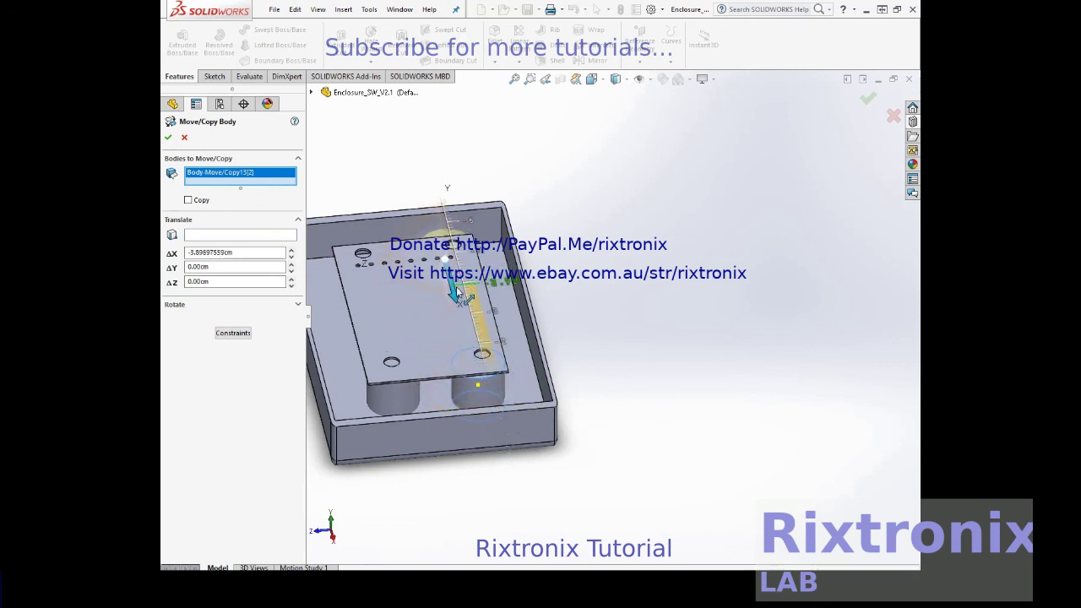
pyautogui.moveTo(431, 278); pyautogui.dragTo(331, 266)
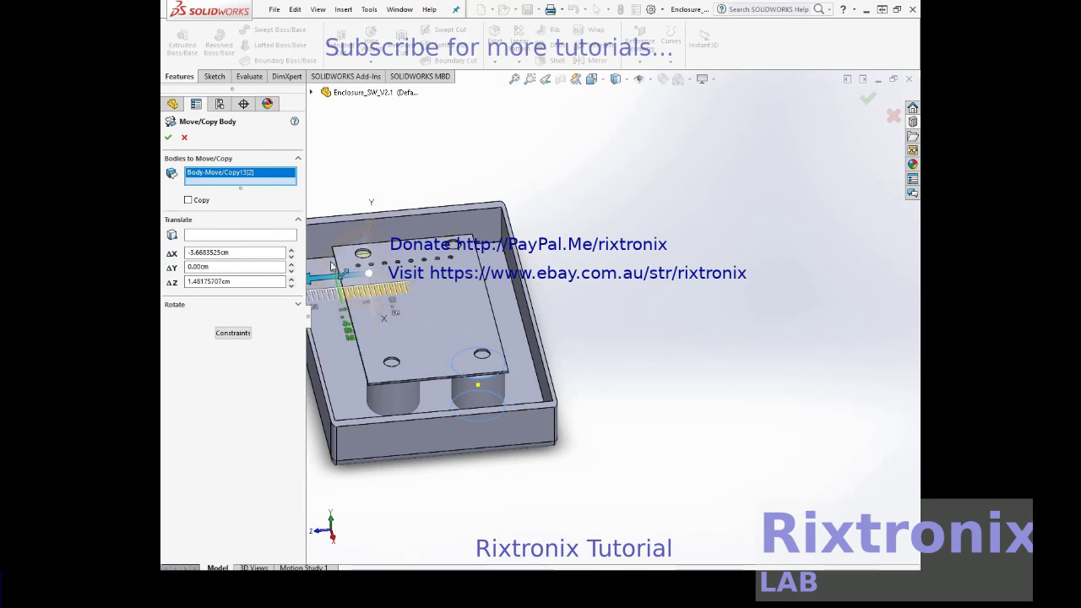
# - From a top-down view, align the cylinder under the back-left hole at ΔX -3.50 cm, ΔZ 1.64 cm
pyautogui.rightClick(658, 200)
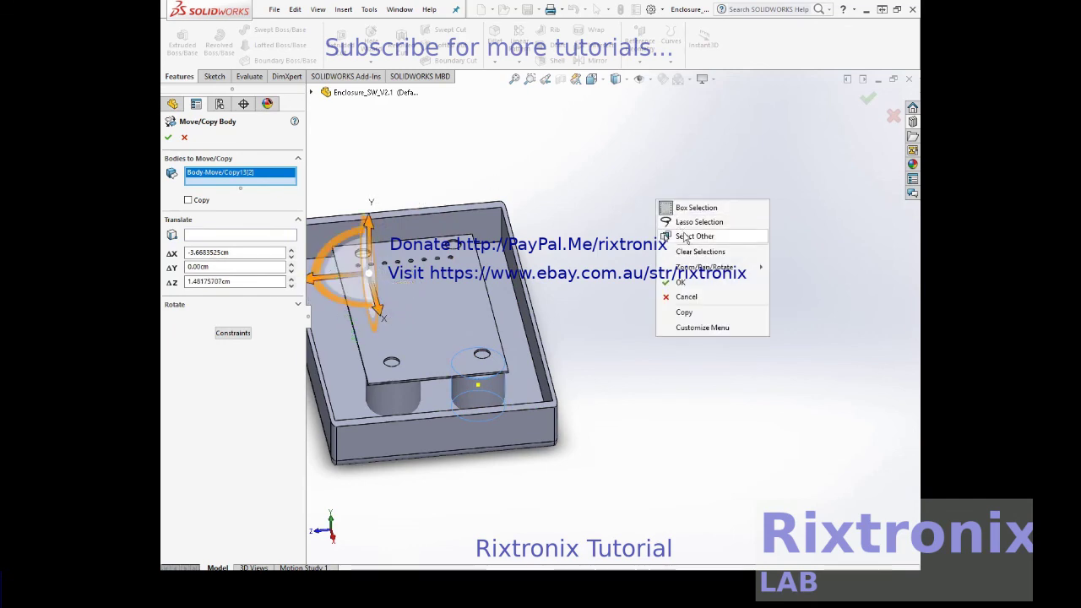
pyautogui.moveTo(705, 267)
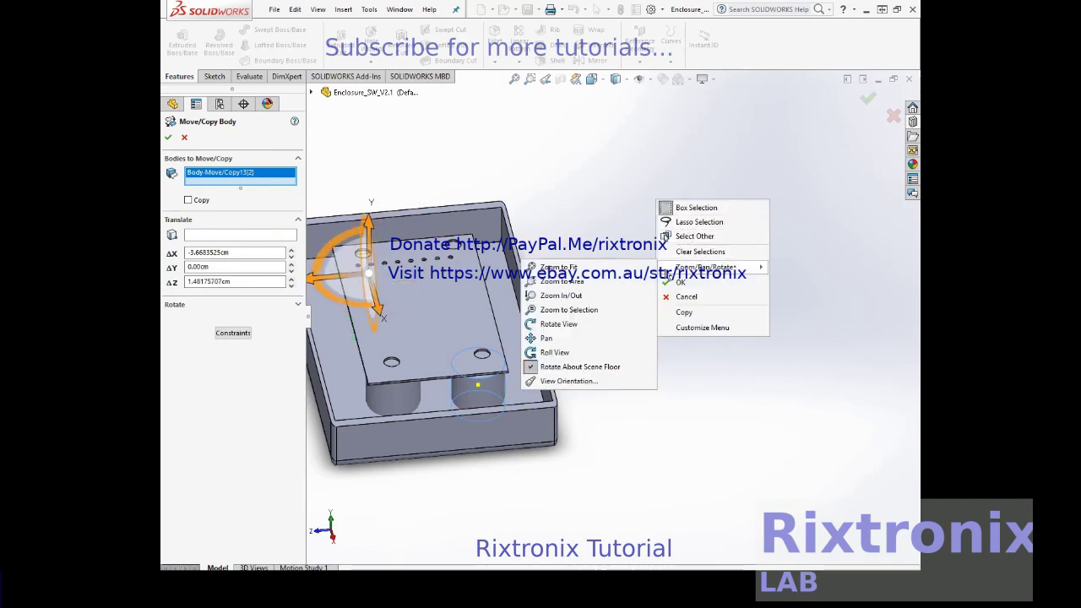
pyautogui.click(595, 324)
pyautogui.moveTo(620, 222)
pyautogui.mouseDown()
pyautogui.moveTo(631, 301)
pyautogui.moveTo(617, 336)
pyautogui.mouseUp()
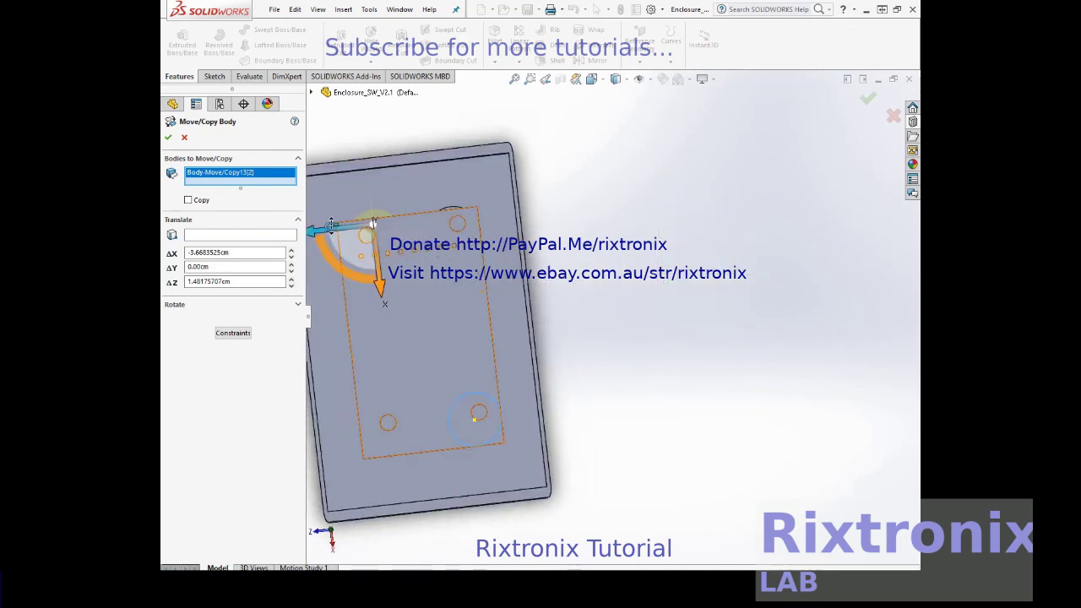
pyautogui.moveTo(334, 225)
pyautogui.mouseDown()
pyautogui.moveTo(321, 222)
pyautogui.moveTo(483, 218)
pyautogui.moveTo(324, 237)
pyautogui.moveTo(349, 218)
pyautogui.mouseUp()
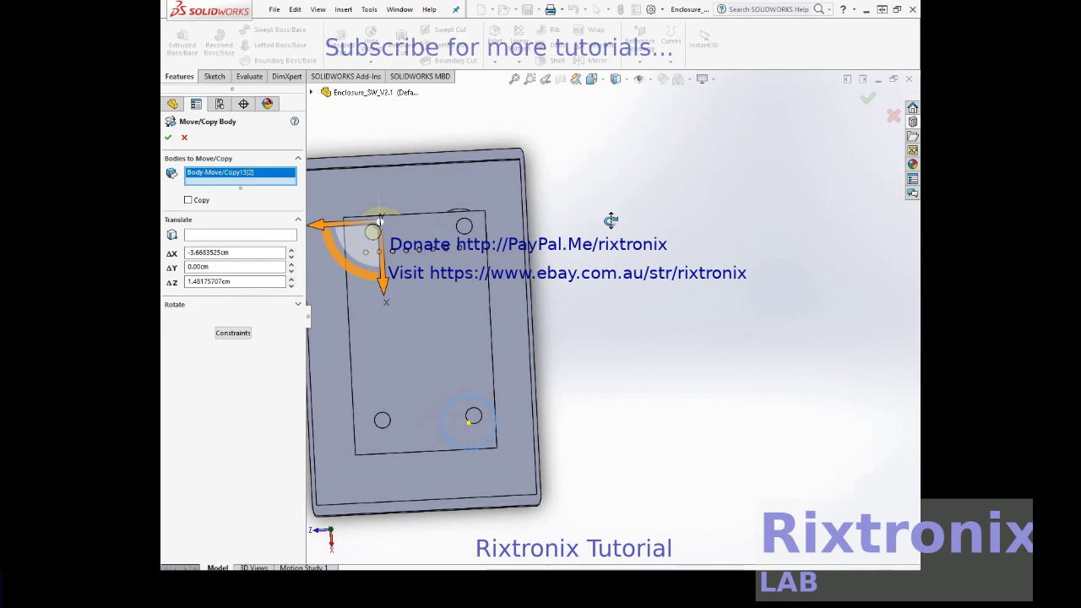
pyautogui.moveTo(337, 226); pyautogui.dragTo(322, 226)
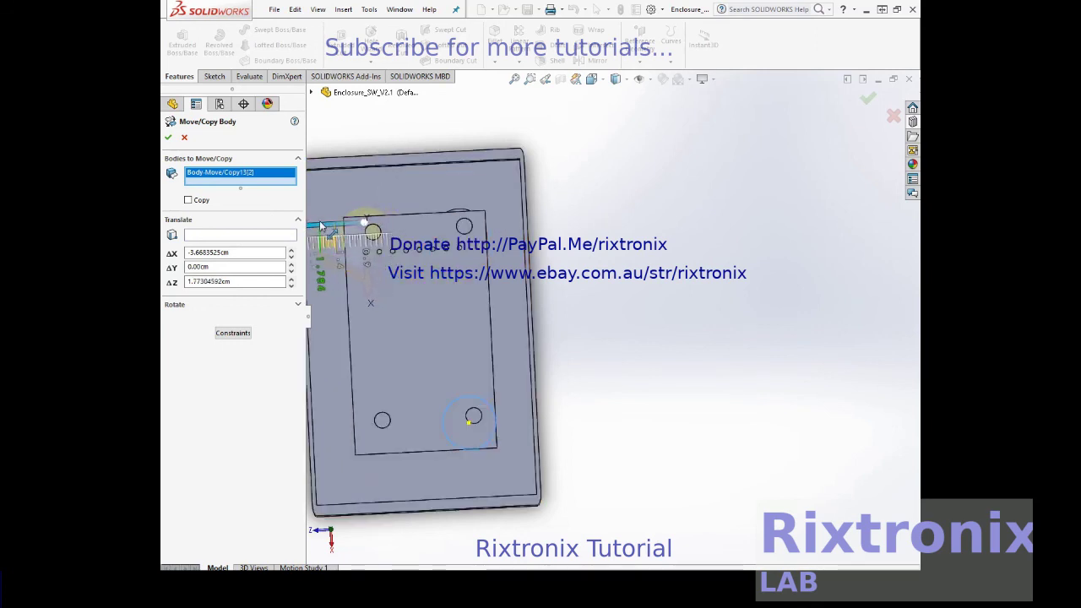
pyautogui.moveTo(322, 225); pyautogui.dragTo(323, 226)
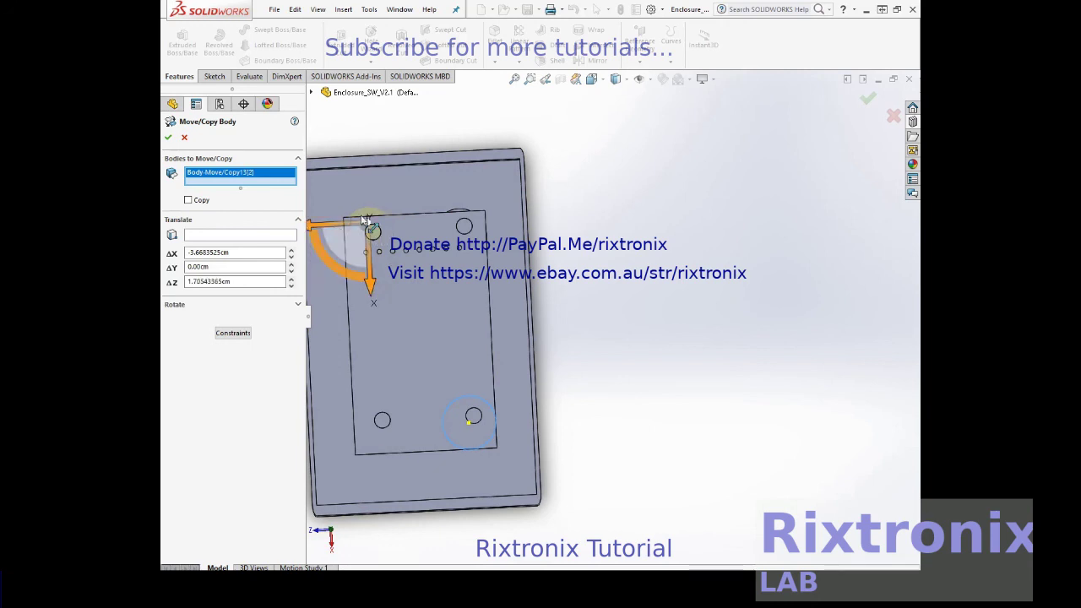
pyautogui.moveTo(368, 245); pyautogui.dragTo(370, 281)
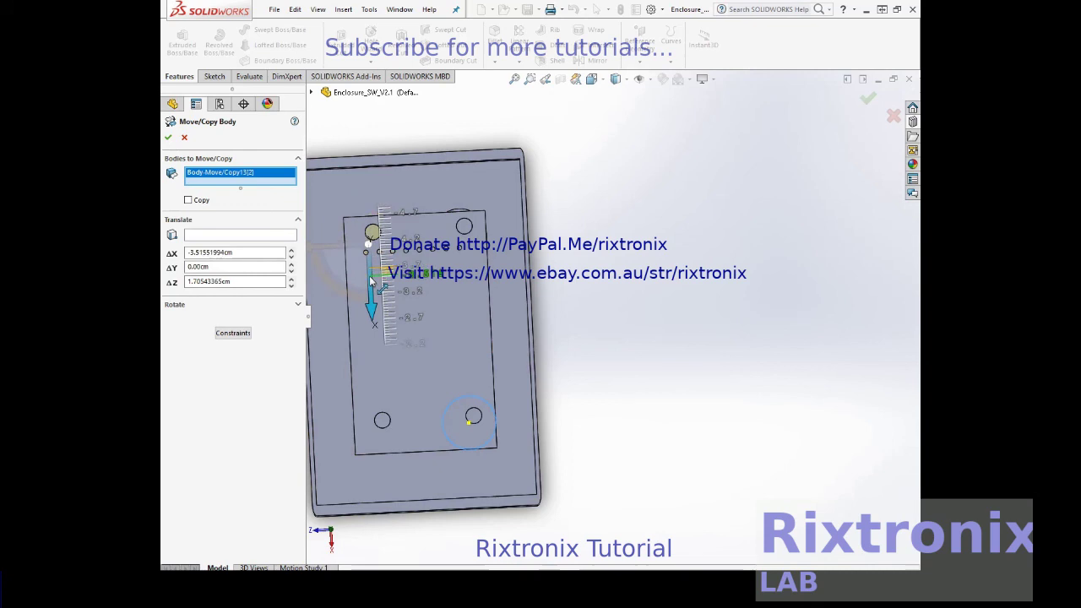
pyautogui.moveTo(370, 281); pyautogui.dragTo(373, 282)
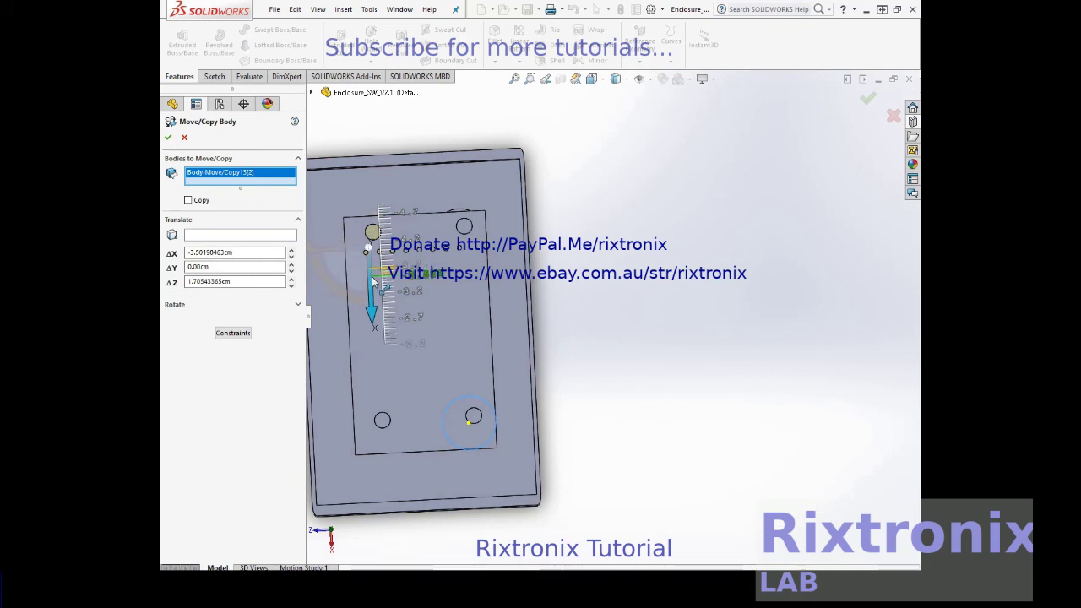
pyautogui.moveTo(334, 247); pyautogui.dragTo(342, 253)
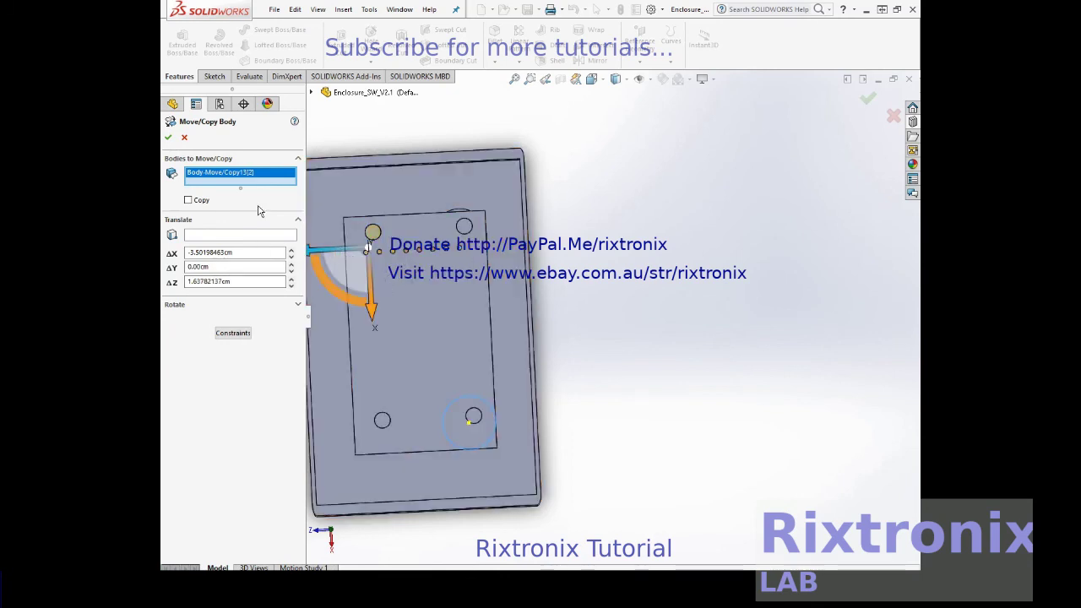